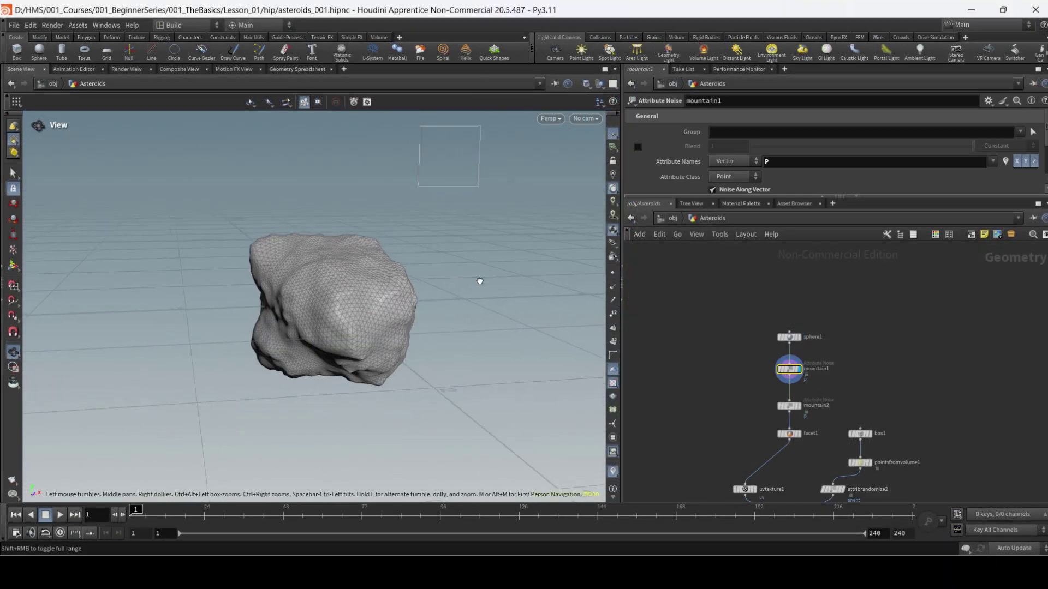
Inspect the rock geometry at the mountain2 and facet1 nodes in the Asteroids network
{"action": "left_click", "coordinate": [789, 405]}
{"action": "middle_click_drag", "start_coordinate": [778, 440], "coordinate": [751, 342]}
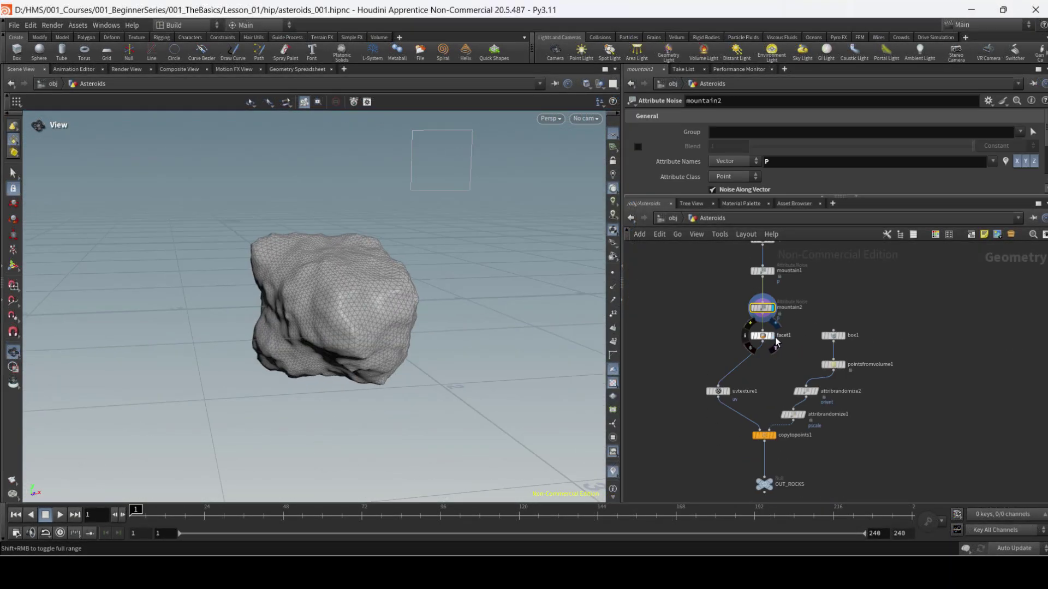
{"action": "left_click", "coordinate": [775, 339]}
{"action": "left_click_drag", "start_coordinate": [426, 304], "coordinate": [339, 305]}
Inspect the point-scattering branch by viewing the box1, pointsfromvolume1 and attribrandomize2 nodes
{"action": "left_click", "coordinate": [842, 337]}
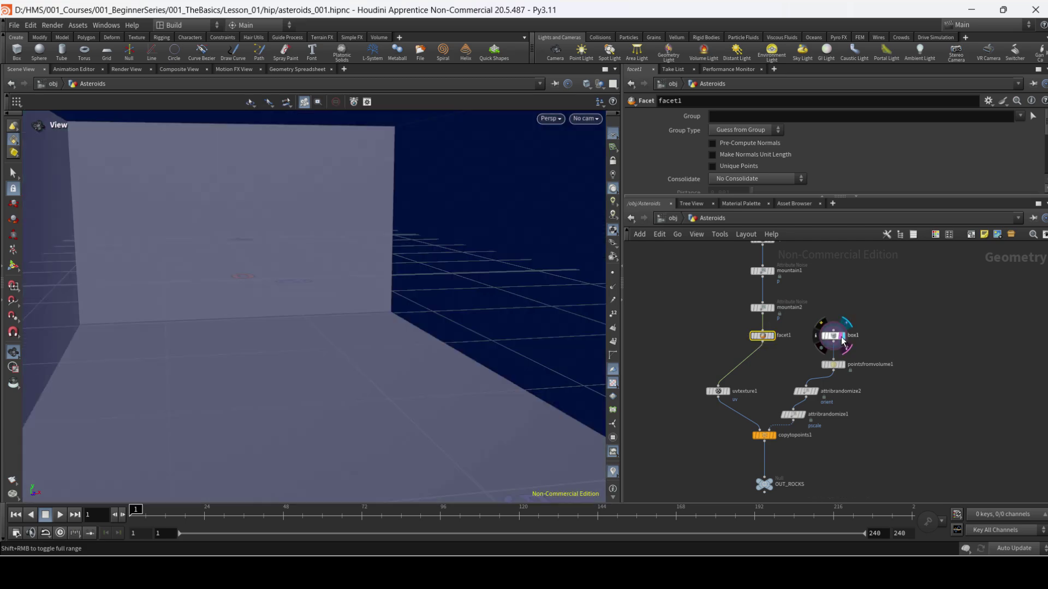
{"action": "left_click", "coordinate": [833, 336]}
{"action": "left_click", "coordinate": [843, 365]}
{"action": "left_click", "coordinate": [832, 364]}
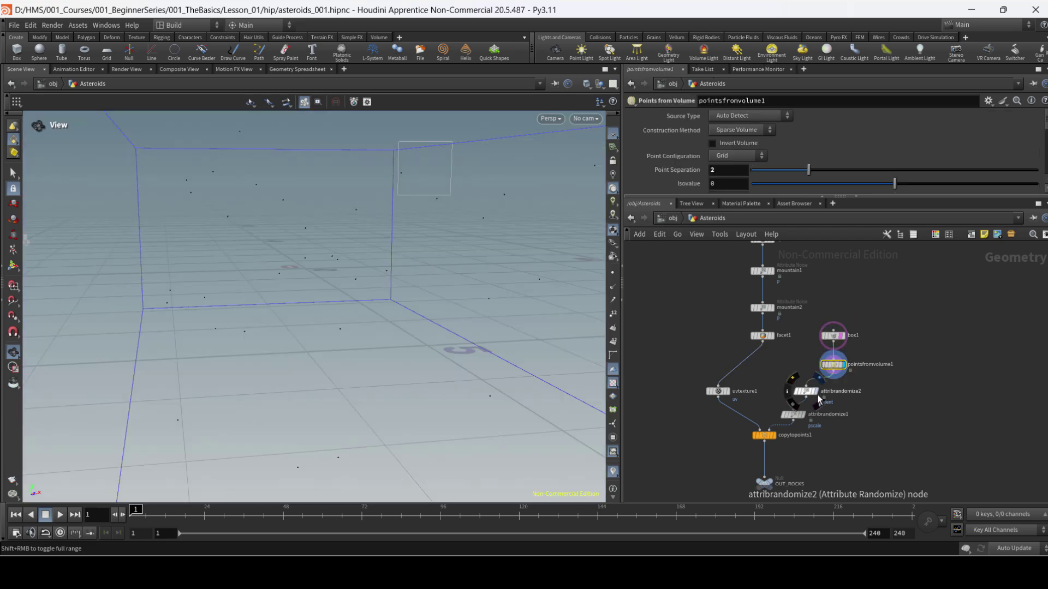
{"action": "left_click", "coordinate": [806, 392]}
Display the scattered asteroids at copytopoints1 and at the OUT_ROCKS output node
{"action": "left_click", "coordinate": [773, 435]}
{"action": "left_click", "coordinate": [763, 435]}
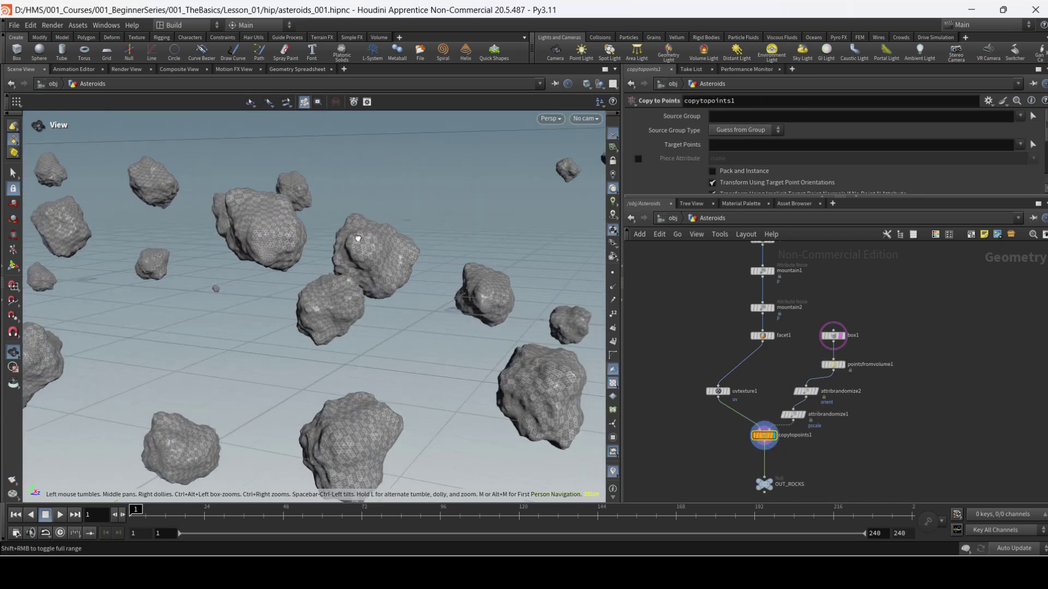
{"action": "left_click_drag", "start_coordinate": [358, 239], "coordinate": [546, 276]}
{"action": "middle_click_drag", "start_coordinate": [859, 444], "coordinate": [859, 421]}
{"action": "left_click", "coordinate": [774, 460]}
{"action": "mouse_move", "coordinate": [843, 321]}
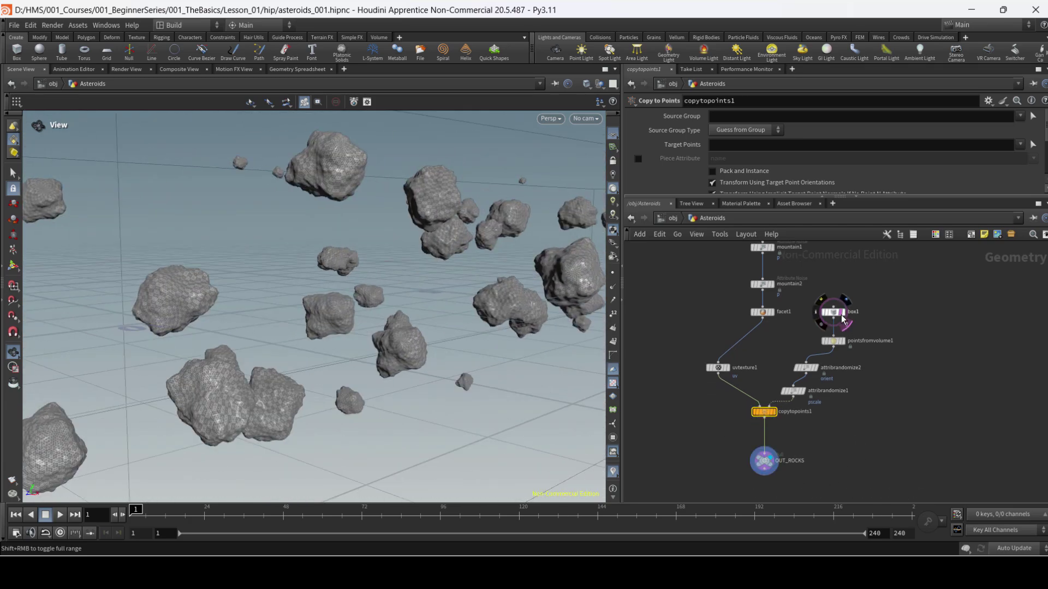
Return to the object level and view the asteroids through cam1
{"action": "left_click", "coordinate": [672, 217]}
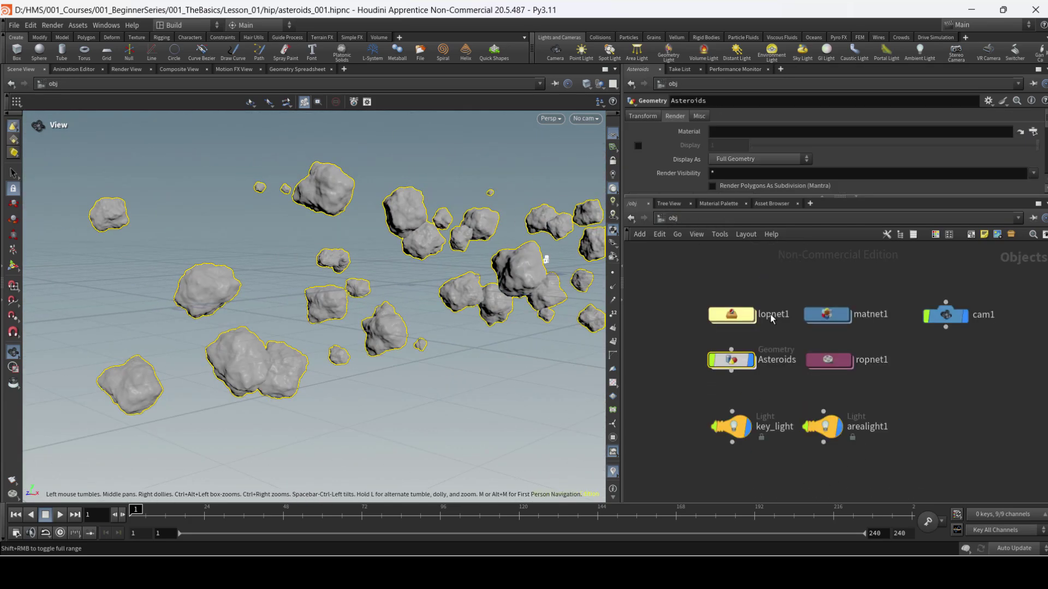
{"action": "left_click_drag", "start_coordinate": [491, 273], "coordinate": [573, 173]}
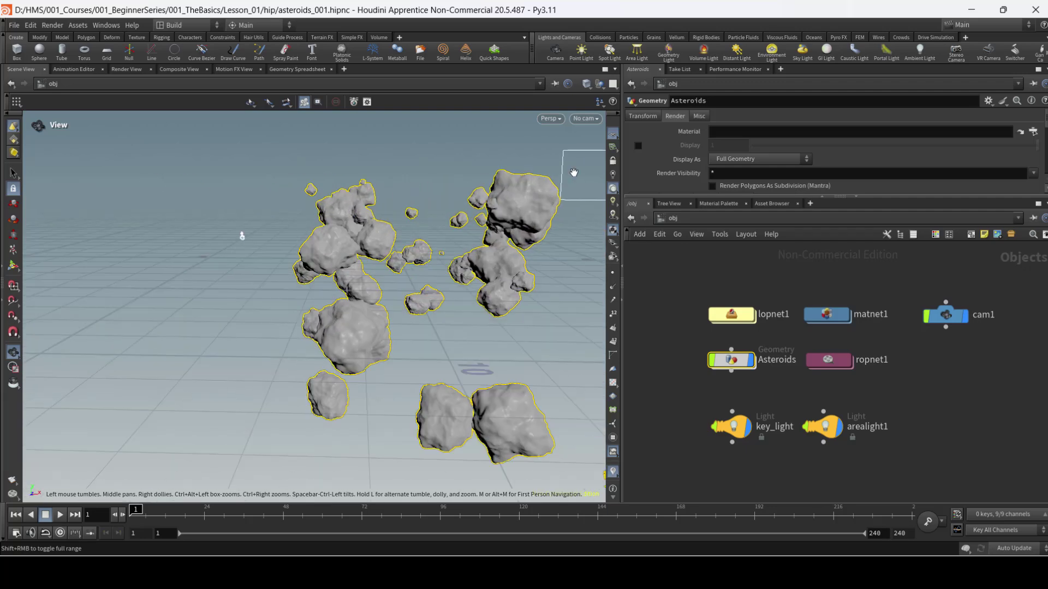
{"action": "left_click", "coordinate": [586, 119]}
{"action": "left_click", "coordinate": [595, 165]}
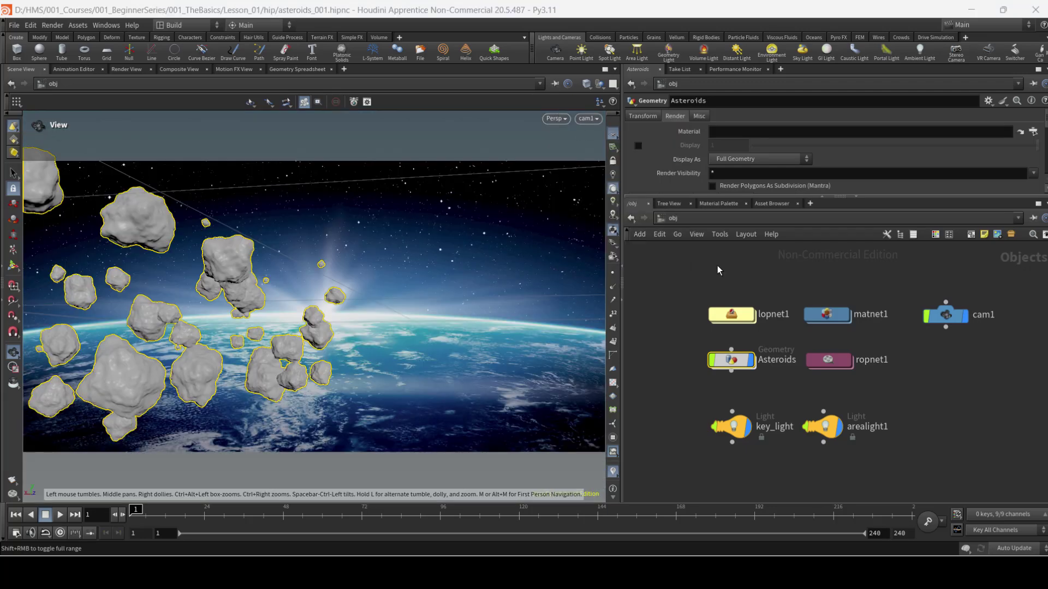
Enter the lopnet1 network, inspect the Karma render of the asteroids and look through /cam1
{"action": "double_click", "coordinate": [739, 316]}
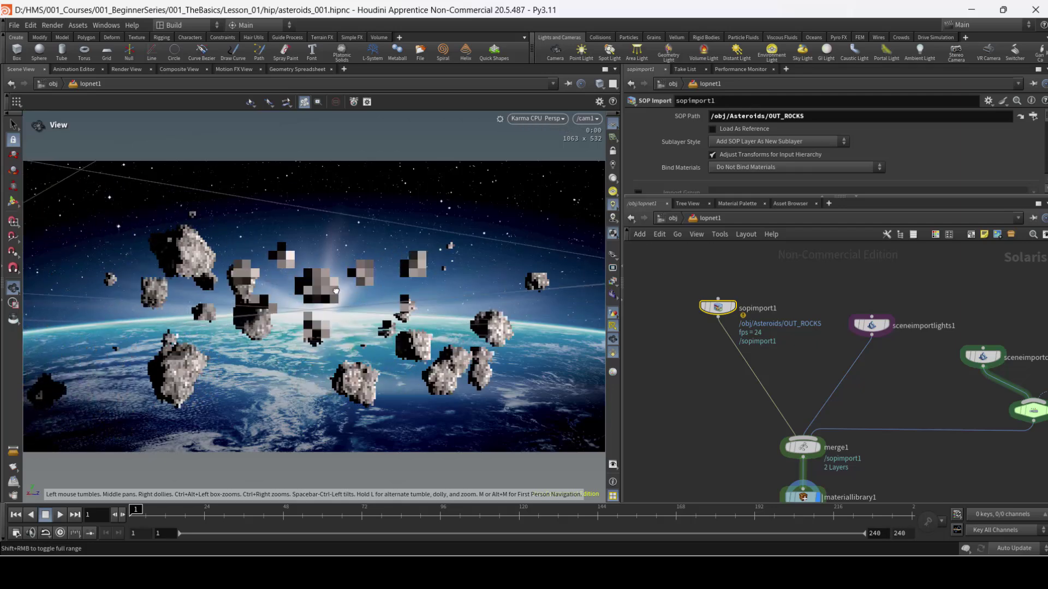
{"action": "mouse_move", "coordinate": [336, 291]}
{"action": "left_mouse_down"}
{"action": "mouse_move", "coordinate": [419, 272]}
{"action": "mouse_move", "coordinate": [314, 262]}
{"action": "mouse_move", "coordinate": [185, 305]}
{"action": "mouse_move", "coordinate": [230, 305]}
{"action": "mouse_move", "coordinate": [250, 320]}
{"action": "mouse_move", "coordinate": [327, 273]}
{"action": "left_mouse_up"}
{"action": "left_click", "coordinate": [585, 119]}
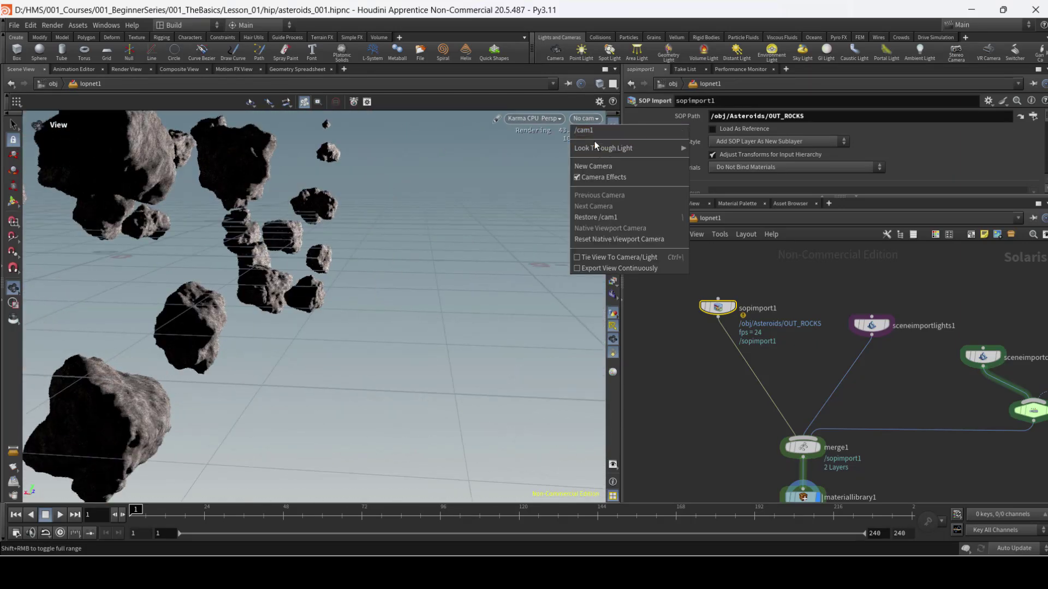
{"action": "left_click", "coordinate": [594, 131]}
Inspect the imported rocks at sopimport1 and the imported lights at sceneimportlights1
{"action": "left_click", "coordinate": [718, 309]}
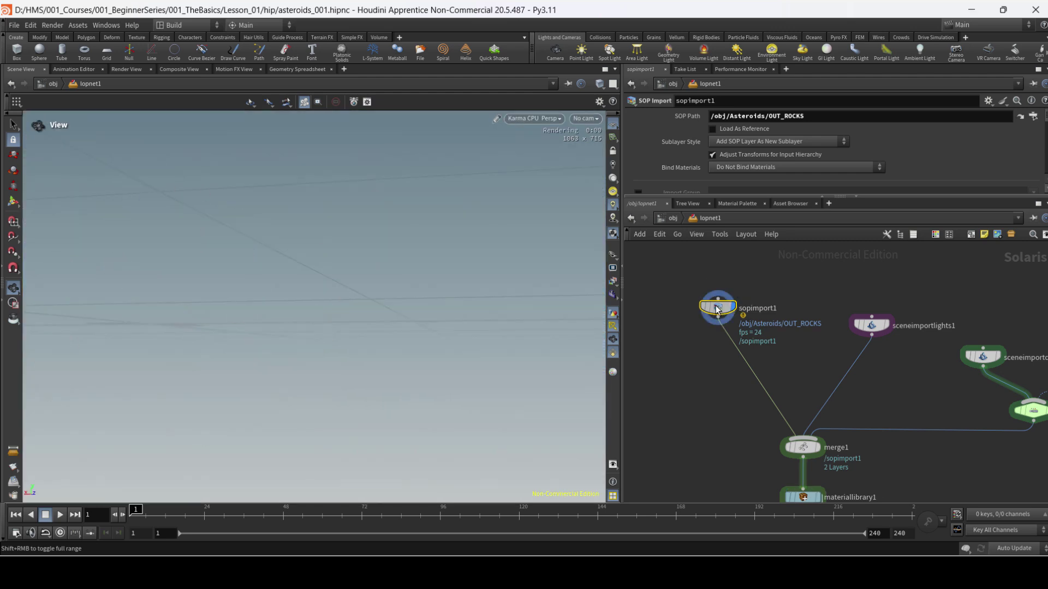
{"action": "middle_click_drag", "start_coordinate": [791, 339], "coordinate": [776, 300]}
{"action": "left_click", "coordinate": [876, 269]}
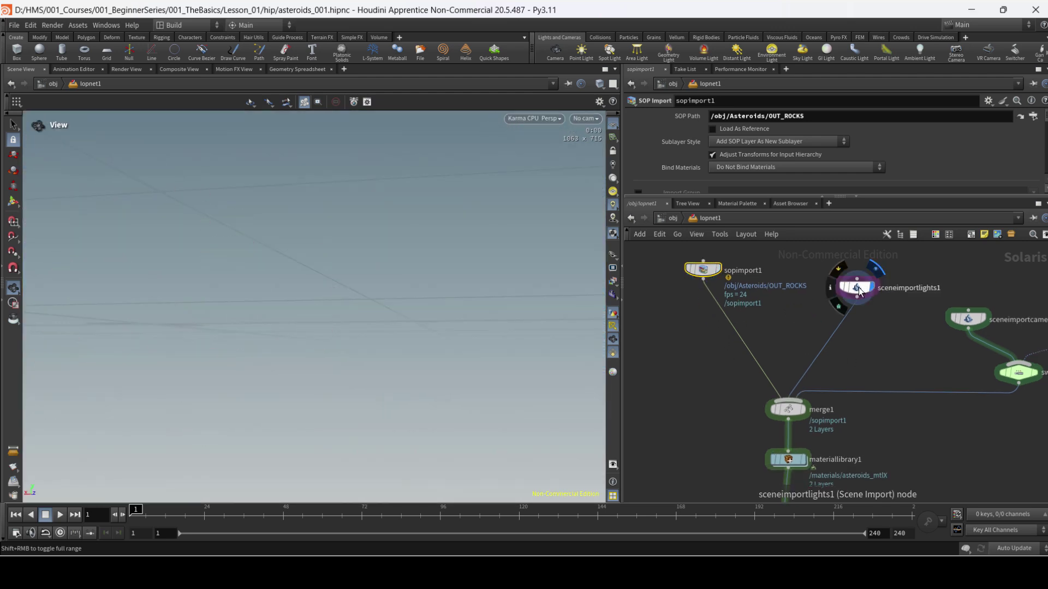
{"action": "left_click", "coordinate": [857, 288]}
Display the merged scene at the merge1 node and view it through /cam1
{"action": "middle_click_drag", "start_coordinate": [792, 382], "coordinate": [718, 338]}
{"action": "left_click", "coordinate": [732, 348]}
{"action": "left_click", "coordinate": [710, 367]}
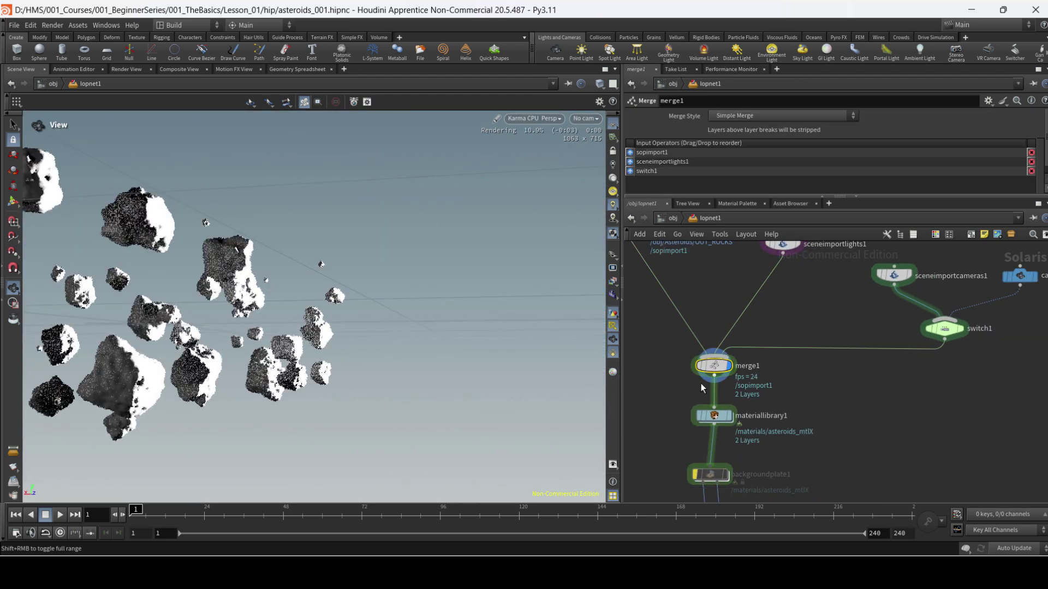
{"action": "left_click", "coordinate": [595, 121]}
{"action": "left_click", "coordinate": [594, 164]}
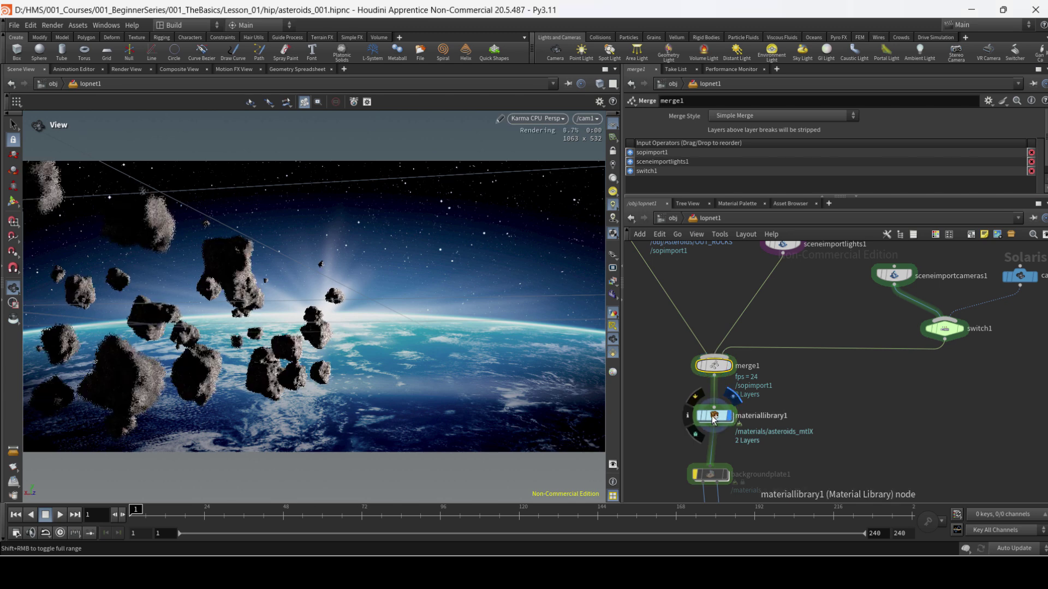
Inspect the materiallibrary1 node and display the render at the karmarendersettings node
{"action": "left_click", "coordinate": [712, 418]}
{"action": "middle_click_drag", "start_coordinate": [838, 437], "coordinate": [833, 317]}
{"action": "left_click", "coordinate": [708, 430]}
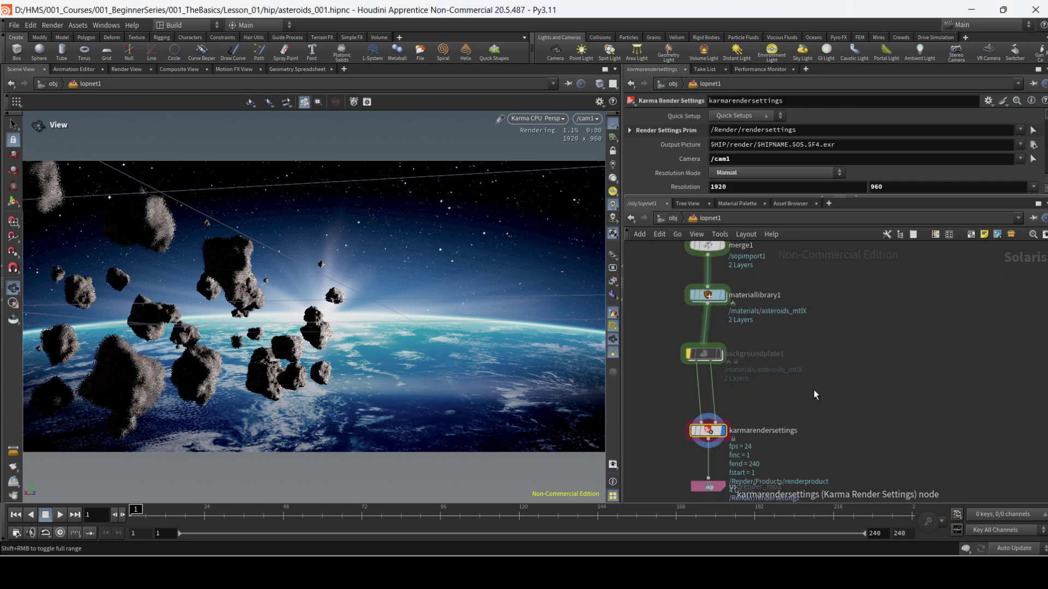
Try a focus distance of 7.01 on the camera1 node and undo the change
{"action": "middle_click_drag", "start_coordinate": [920, 291], "coordinate": [863, 421]}
{"action": "left_click", "coordinate": [956, 288]}
{"action": "left_click_drag", "start_coordinate": [782, 199], "coordinate": [788, 312]}
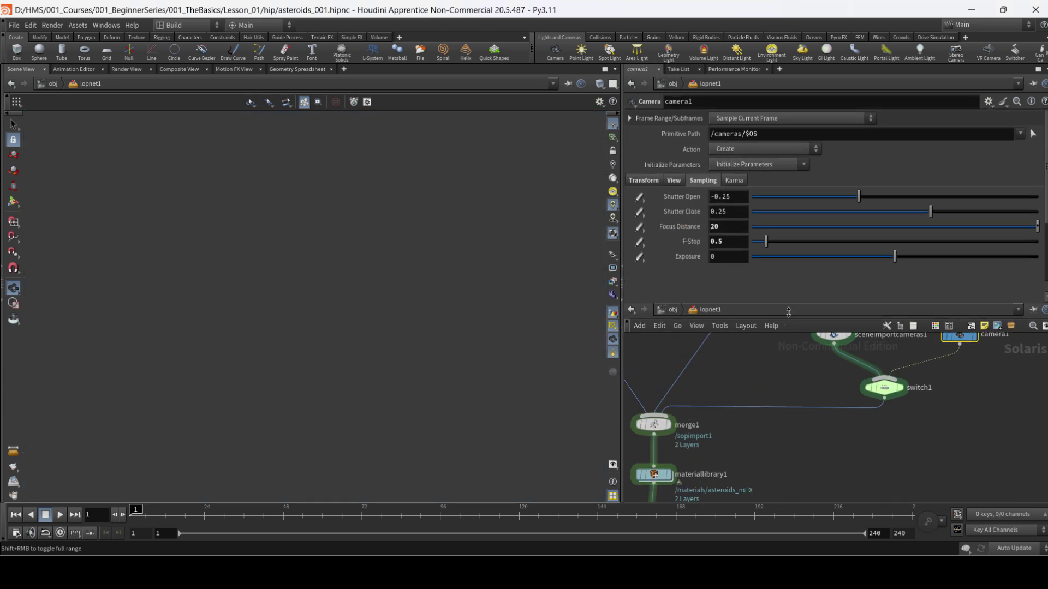
{"action": "left_click", "coordinate": [952, 215]}
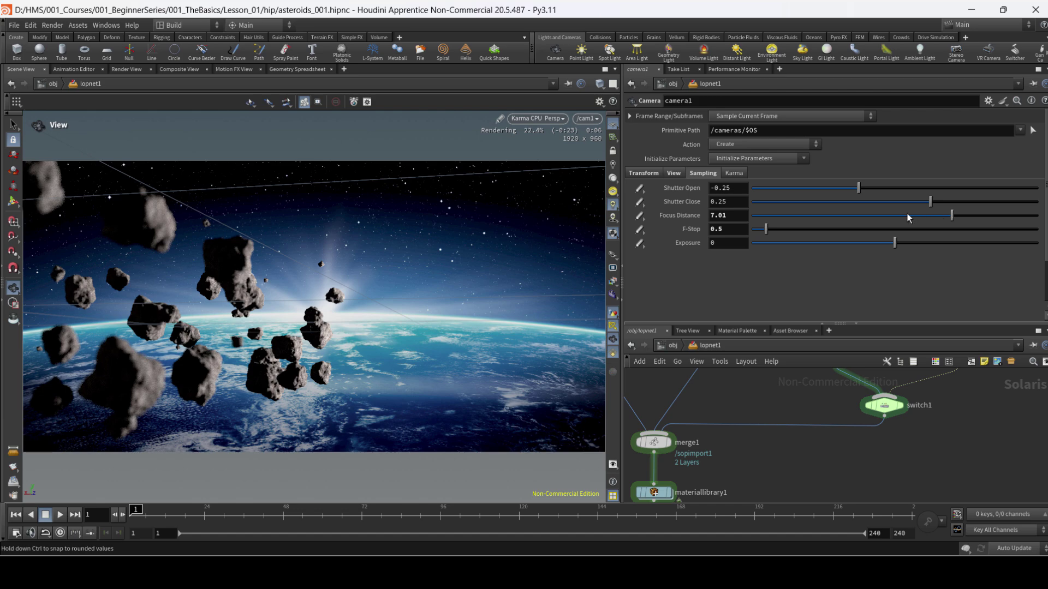
{"action": "key", "text": "ctrl+z"}
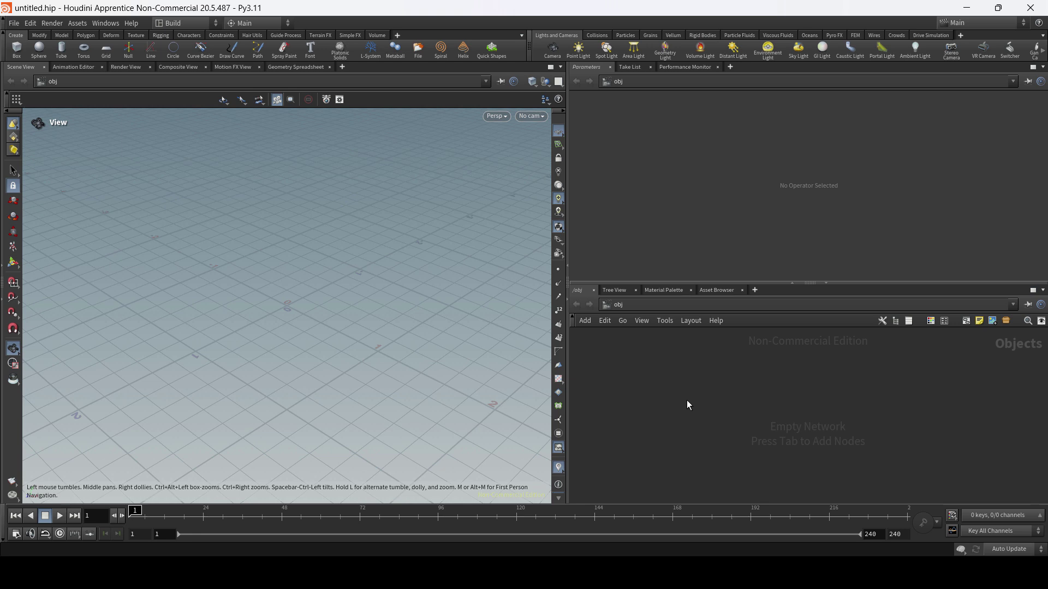
Add a Box geometry object to the empty object network of the new scene
{"action": "key", "text": "Tab"}
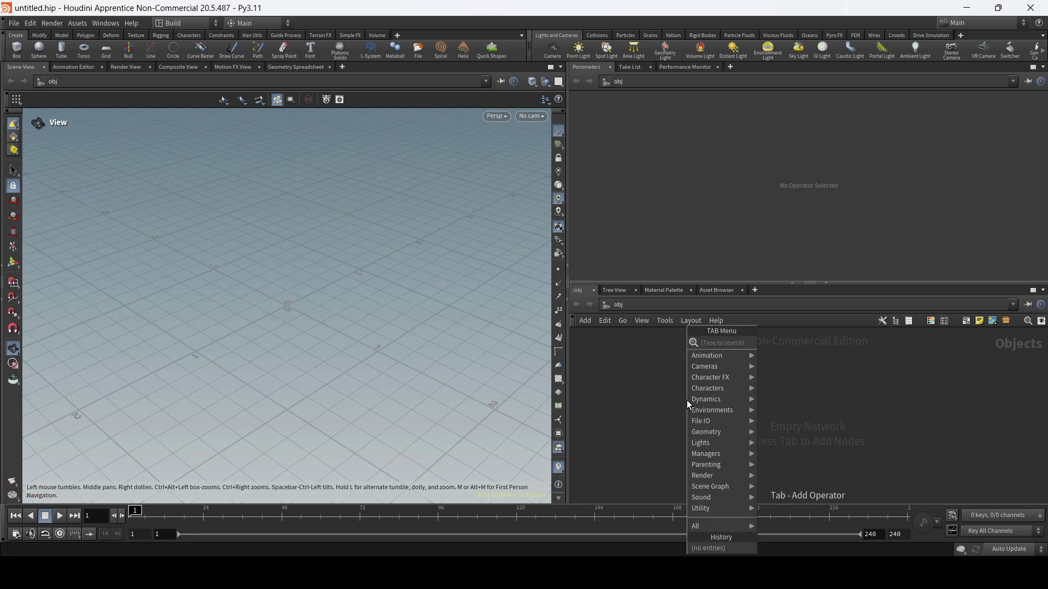
{"action": "type", "text": "geo"}
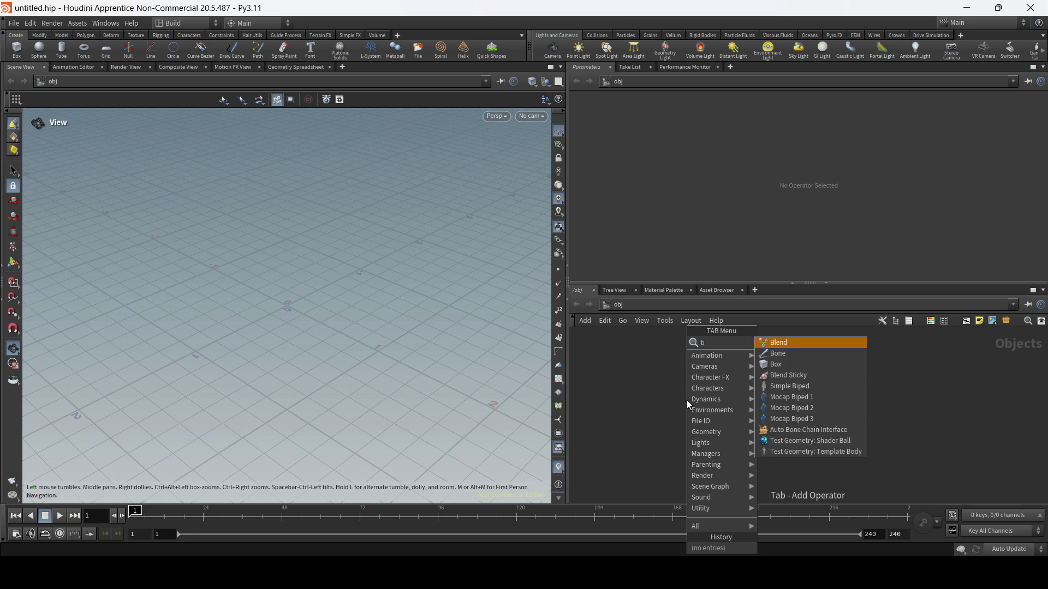
{"action": "key", "text": "Escape"}
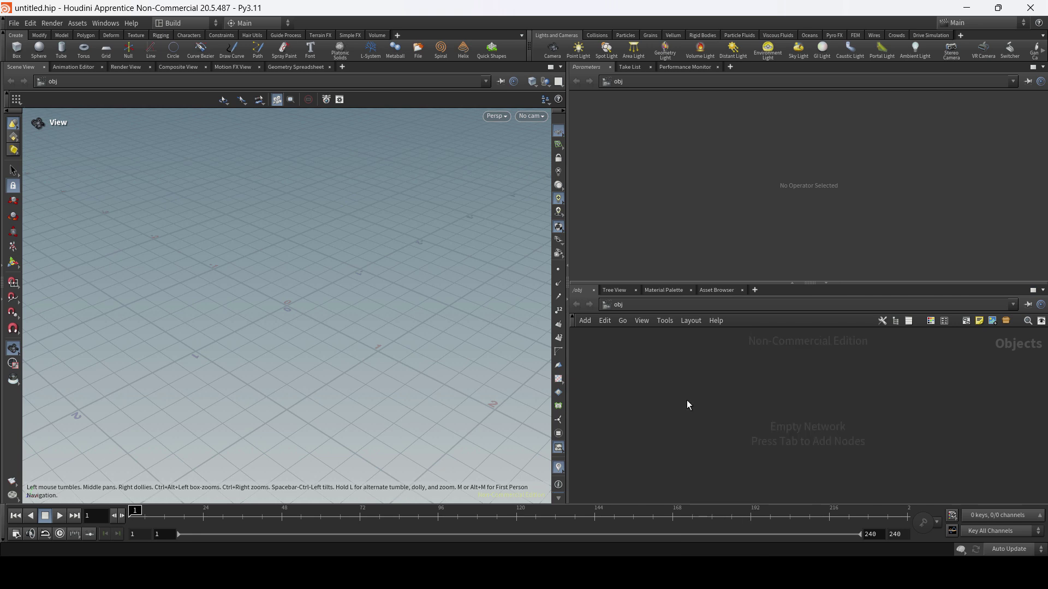
{"action": "left_click", "coordinate": [687, 401]}
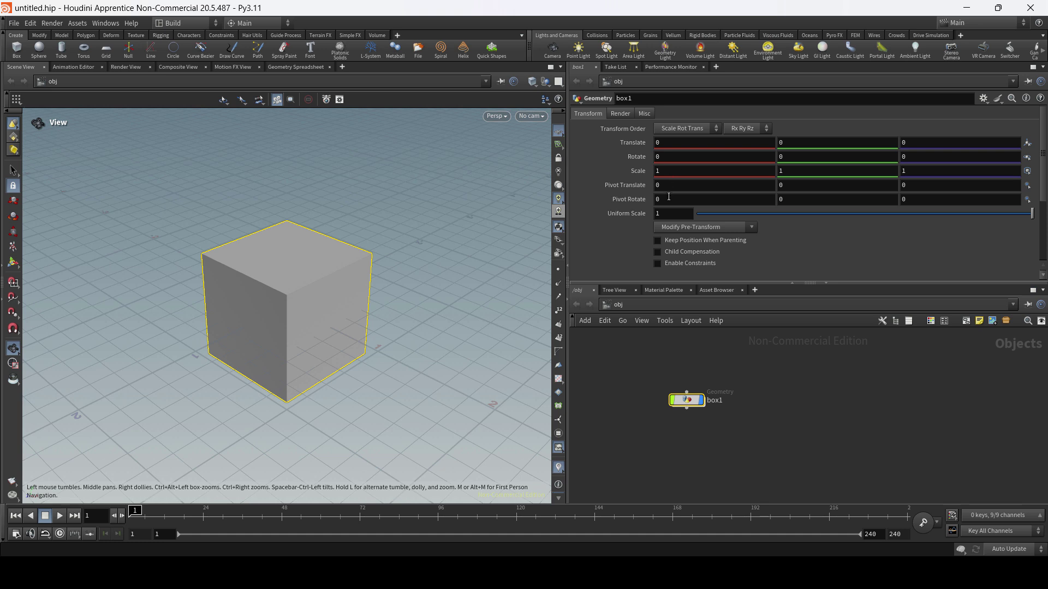
Set the box's uniform scale to 1.5
{"action": "left_click", "coordinate": [681, 216]}
{"action": "type", "text": "1.5"}
{"action": "key", "text": "Return"}
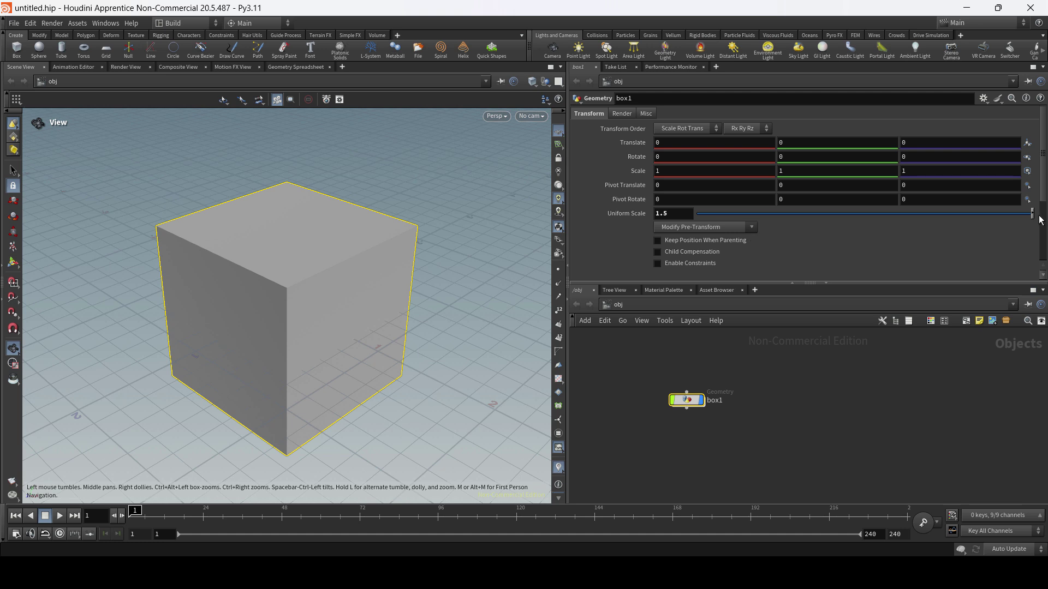
Try a smaller uniform scale of about 0.83 on the box and reset it to 1
{"action": "left_click_drag", "start_coordinate": [1032, 214], "coordinate": [976, 214]}
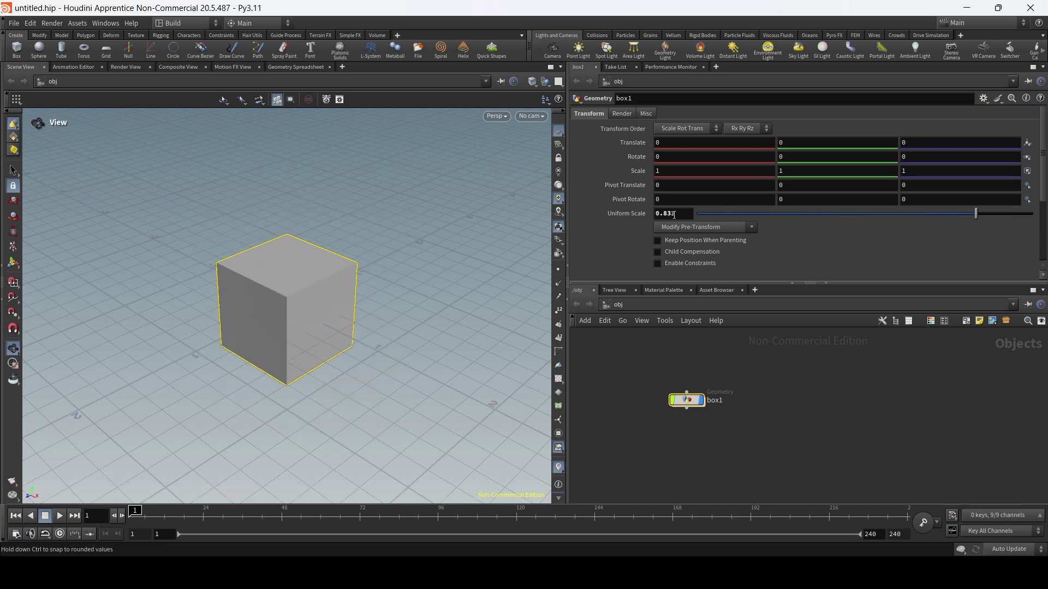
{"action": "type", "text": "1"}
{"action": "key", "text": "Return"}
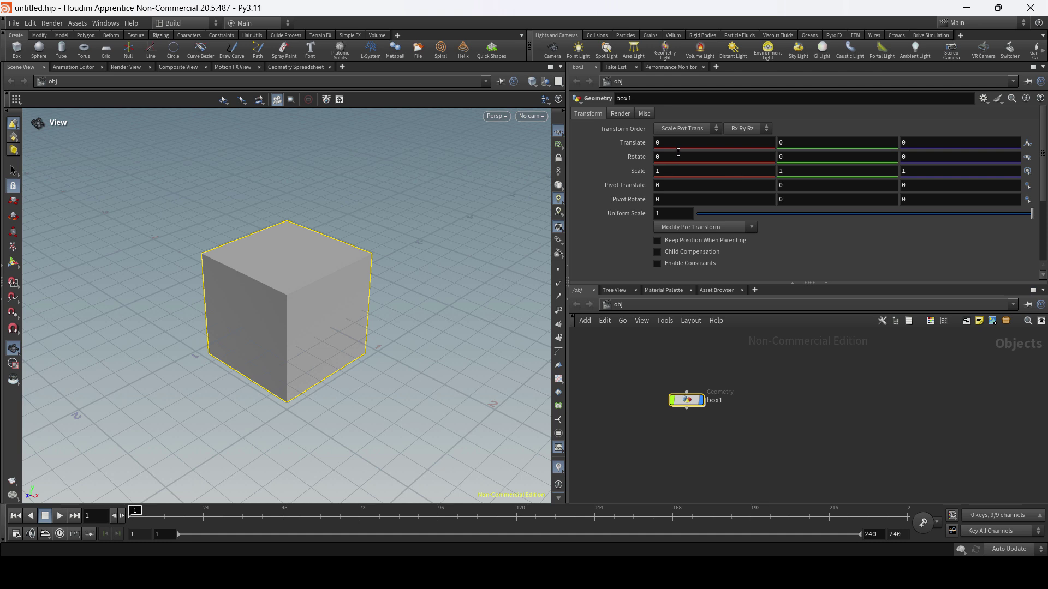
Try an X rotation of 100 degrees on the box and undo it
{"action": "middle_click_drag", "start_coordinate": [677, 152], "coordinate": [355, 245]}
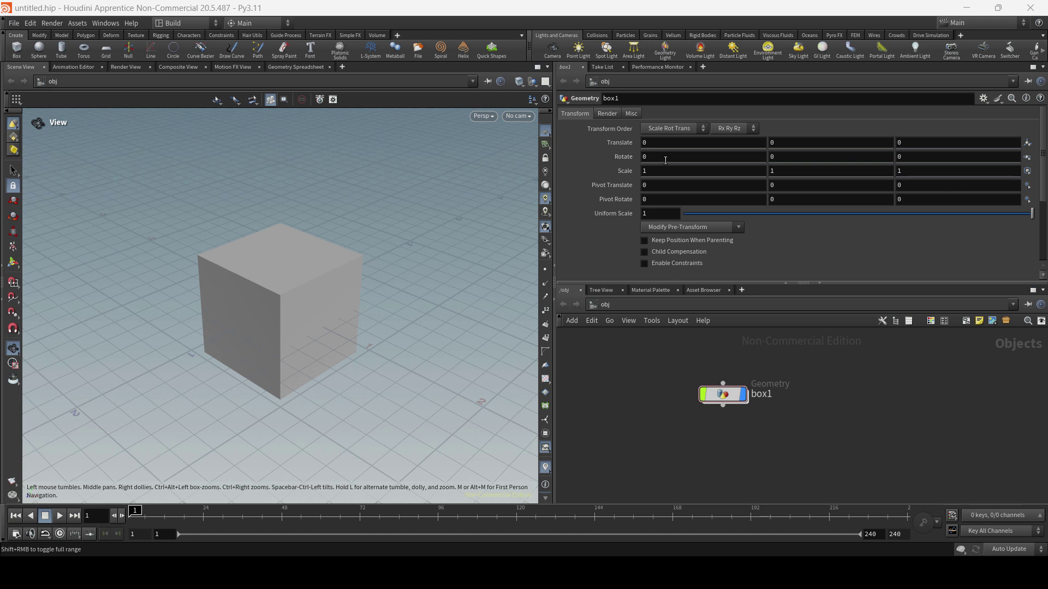
{"action": "left_click", "coordinate": [670, 157]}
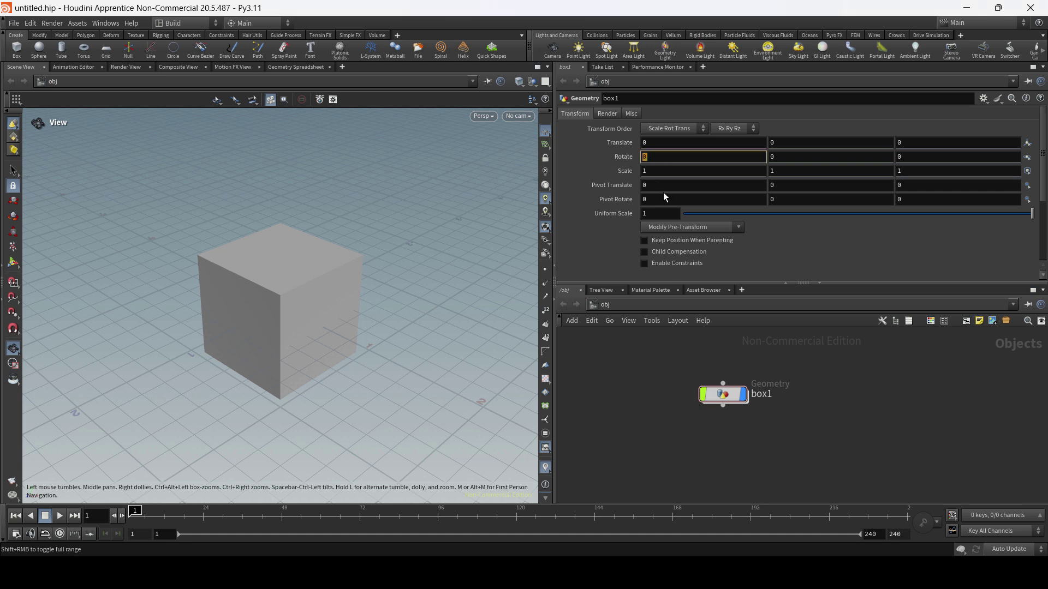
{"action": "type", "text": "100"}
{"action": "key", "text": "Return"}
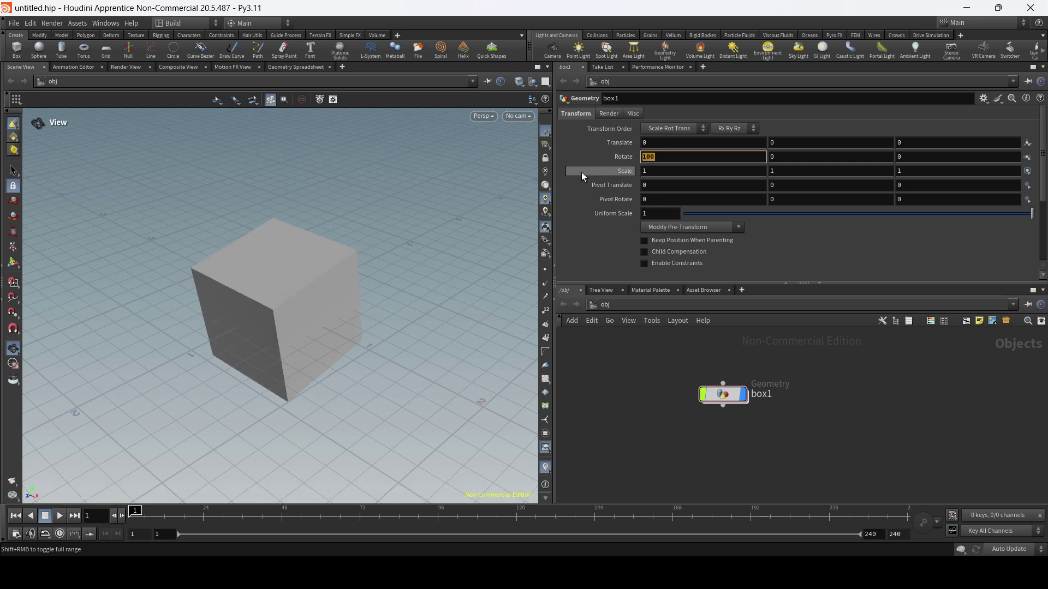
{"action": "key", "text": "ctrl+z"}
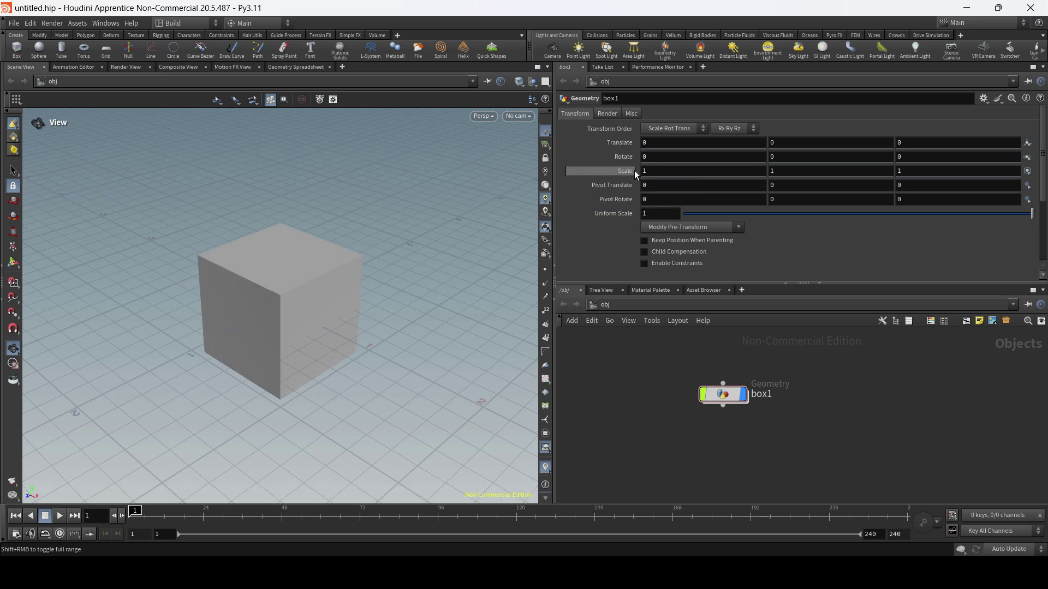
Adjust the box's X rotation incrementally to 6.5 degrees and raise it to 35.5 degrees with the value ladder
{"action": "middle_click_drag", "start_coordinate": [653, 157], "coordinate": [653, 157]}
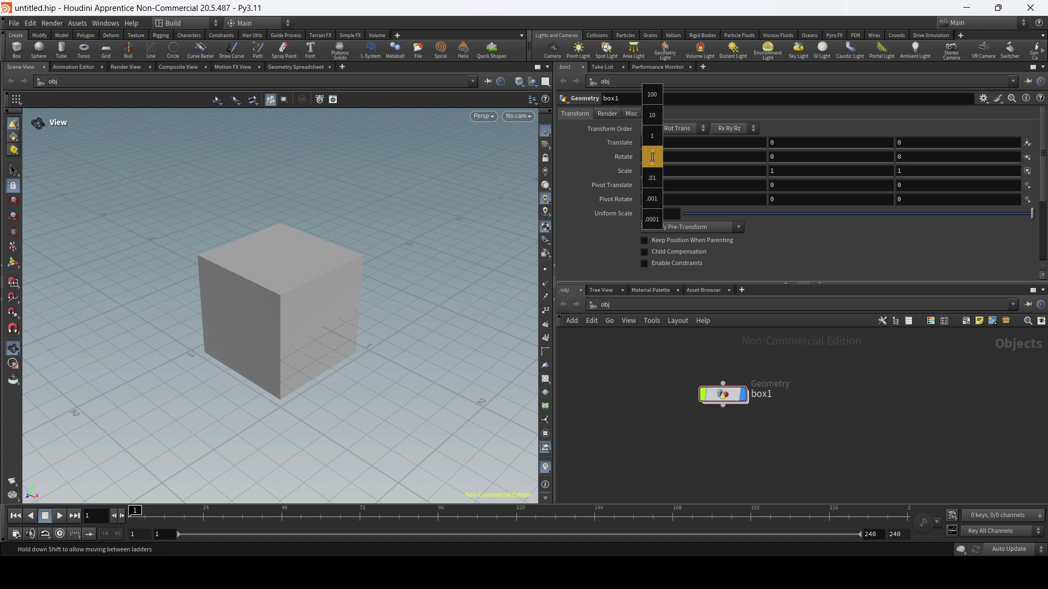
{"action": "middle_click_drag", "start_coordinate": [653, 157], "coordinate": [962, 151]}
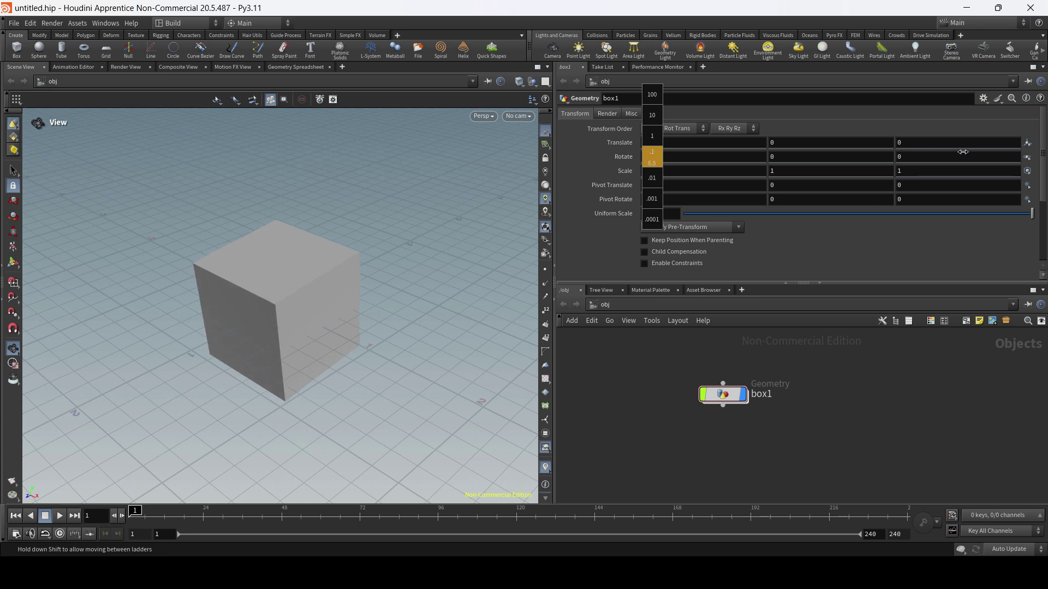
{"action": "middle_click_drag", "start_coordinate": [963, 152], "coordinate": [963, 152]}
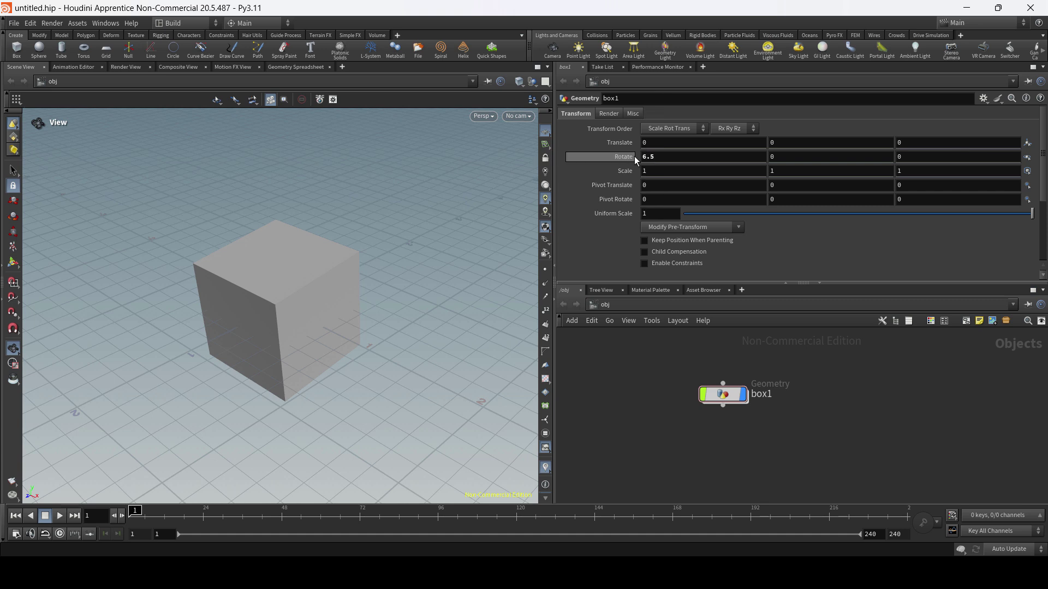
{"action": "middle_click_drag", "start_coordinate": [663, 156], "coordinate": [664, 153]}
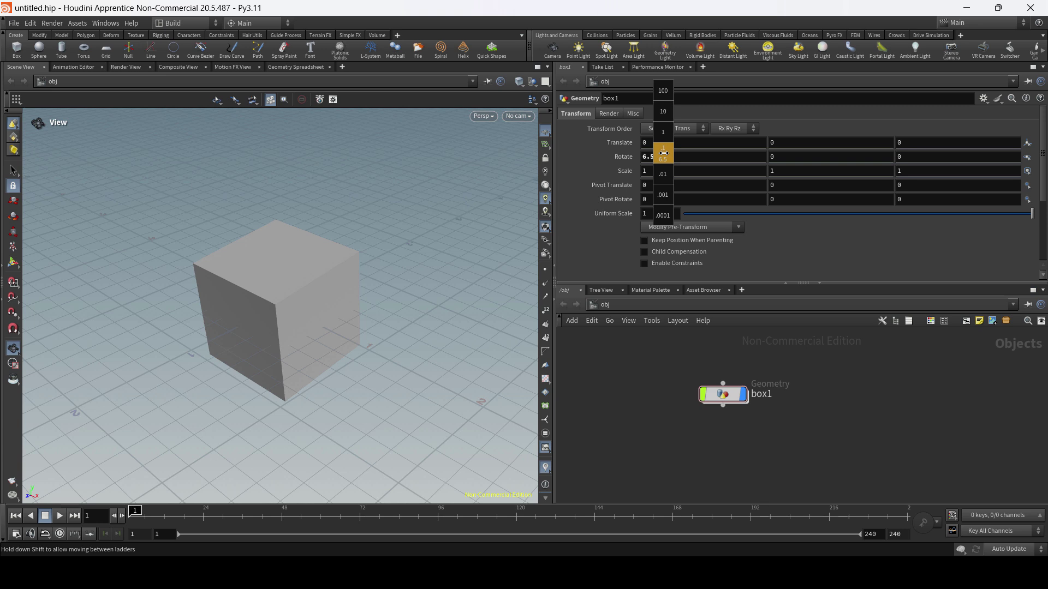
{"action": "middle_click_drag", "start_coordinate": [663, 143], "coordinate": [642, 174]}
{"action": "mouse_move", "coordinate": [661, 158]}
{"action": "middle_mouse_down"}
{"action": "mouse_move", "coordinate": [666, 116]}
{"action": "mouse_move", "coordinate": [650, 117]}
{"action": "mouse_move", "coordinate": [671, 120]}
{"action": "mouse_move", "coordinate": [651, 121]}
{"action": "mouse_move", "coordinate": [667, 121]}
{"action": "mouse_move", "coordinate": [669, 173]}
{"action": "middle_mouse_up"}
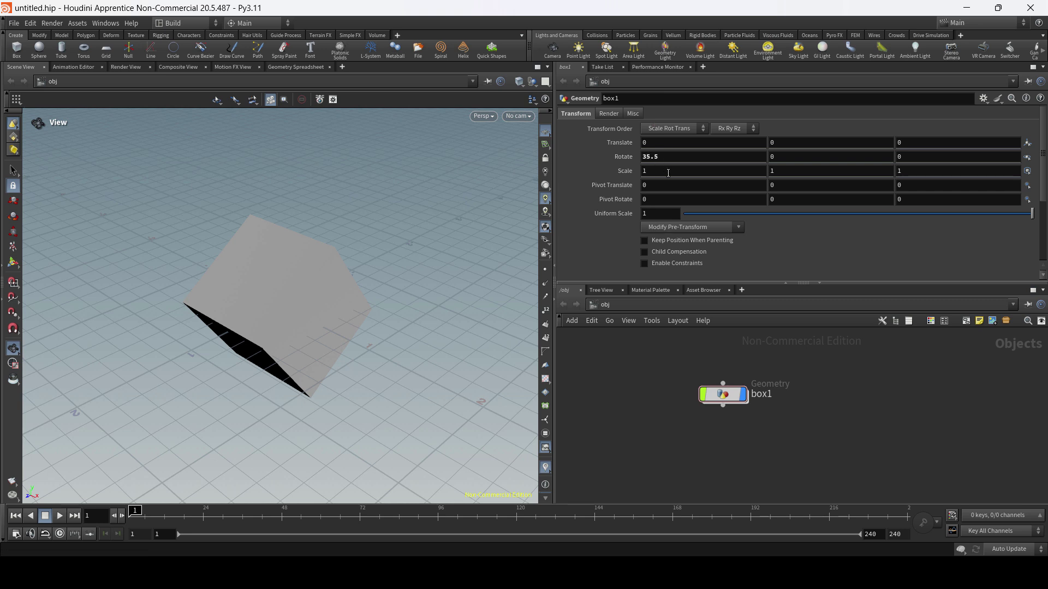
Set the box's X rotation to 0
{"action": "key", "text": "ctrl+a"}
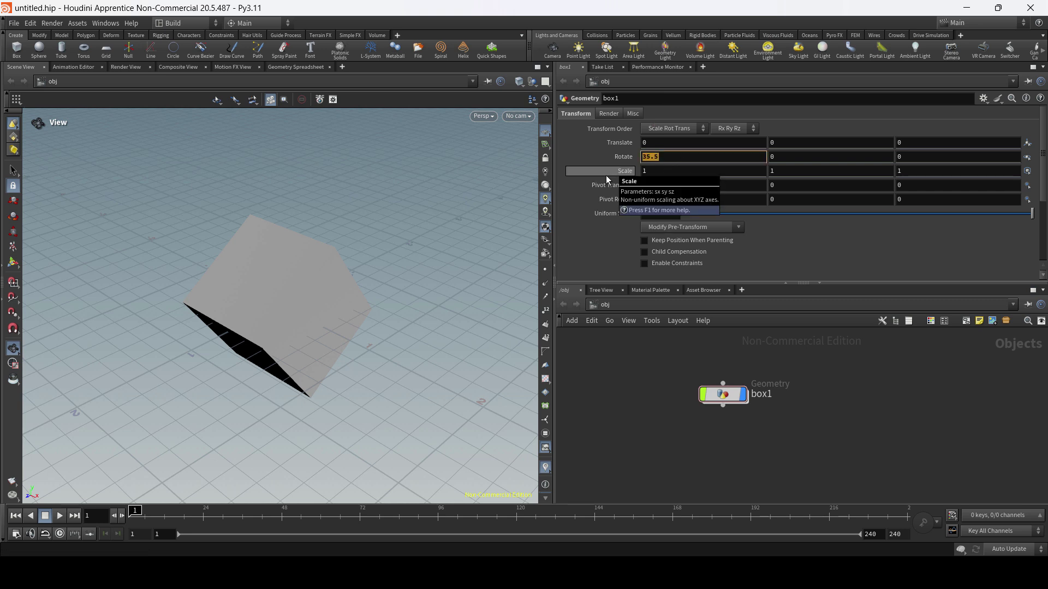
{"action": "type", "text": "0"}
{"action": "key", "text": "Return"}
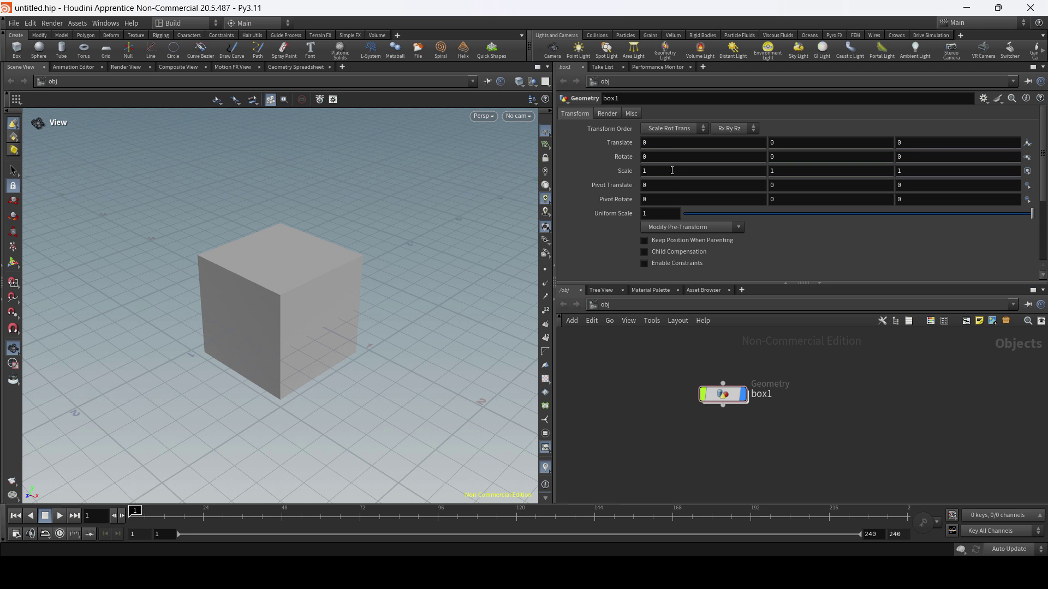
Try stretching the box along X, first with a scale of 1.9 and again with 50
{"action": "middle_click_drag", "start_coordinate": [665, 171], "coordinate": [706, 171]}
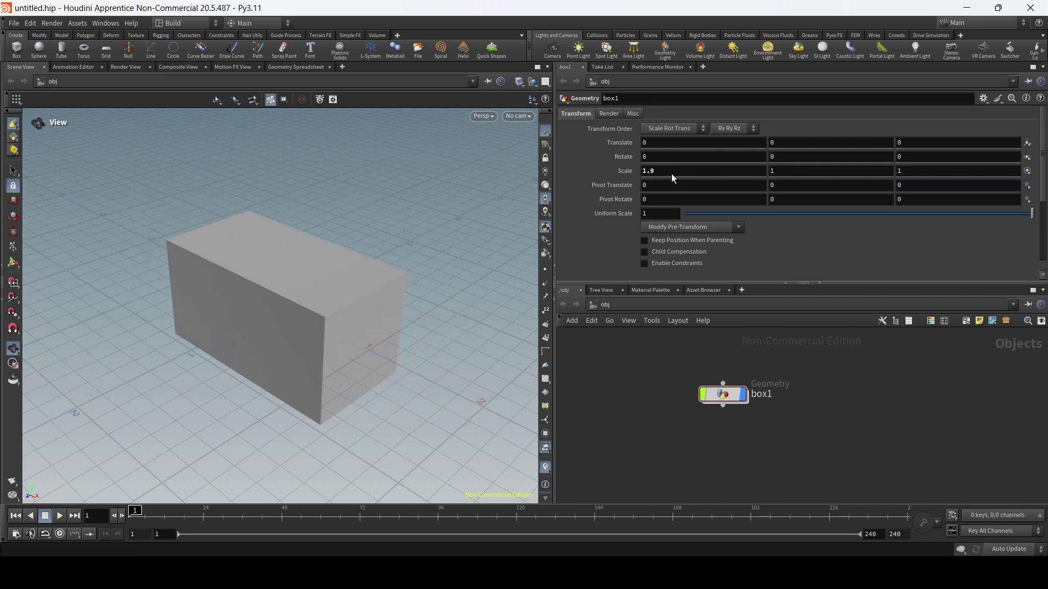
{"action": "left_click", "coordinate": [689, 172]}
{"action": "type", "text": "50"}
{"action": "key", "text": "Return"}
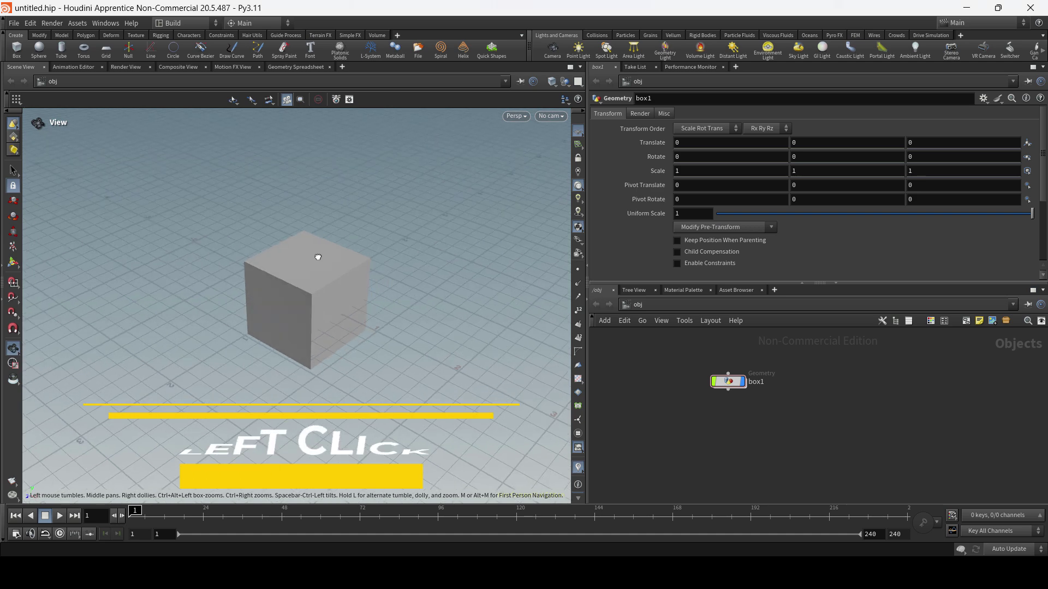
Select the box and move it with the Move handles to about X 0.43, Y 0.04 and Z 0.46
{"action": "mouse_move", "coordinate": [319, 253]}
{"action": "left_mouse_down"}
{"action": "mouse_move", "coordinate": [304, 292]}
{"action": "mouse_move", "coordinate": [224, 253]}
{"action": "mouse_move", "coordinate": [359, 213]}
{"action": "mouse_move", "coordinate": [203, 304]}
{"action": "mouse_move", "coordinate": [244, 316]}
{"action": "mouse_move", "coordinate": [325, 227]}
{"action": "mouse_move", "coordinate": [350, 259]}
{"action": "mouse_move", "coordinate": [311, 253]}
{"action": "left_mouse_up"}
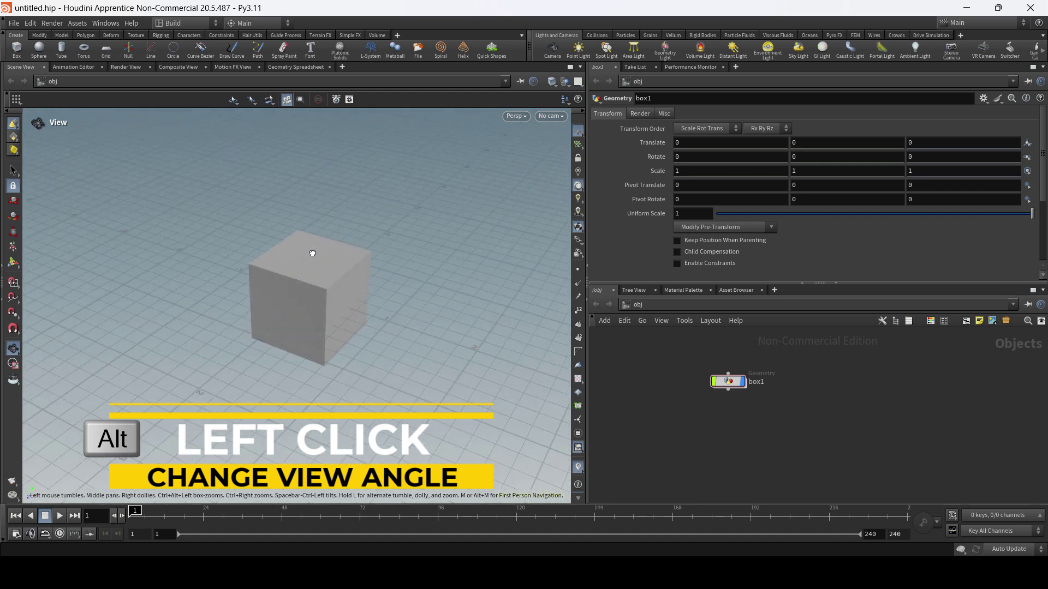
{"action": "mouse_move", "coordinate": [309, 272]}
{"action": "right_mouse_down"}
{"action": "mouse_move", "coordinate": [331, 176]}
{"action": "mouse_move", "coordinate": [316, 370]}
{"action": "mouse_move", "coordinate": [339, 164]}
{"action": "mouse_move", "coordinate": [322, 316]}
{"action": "mouse_move", "coordinate": [320, 258]}
{"action": "mouse_move", "coordinate": [316, 276]}
{"action": "right_mouse_up"}
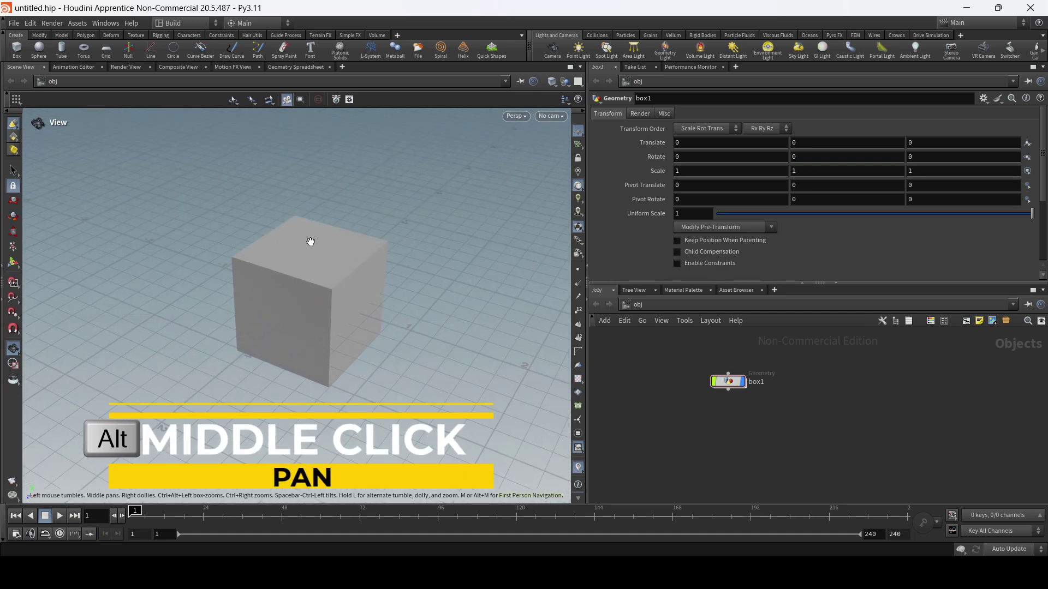
{"action": "middle_click_drag", "start_coordinate": [311, 242], "coordinate": [357, 304], "text": "alt"}
{"action": "key", "text": "h"}
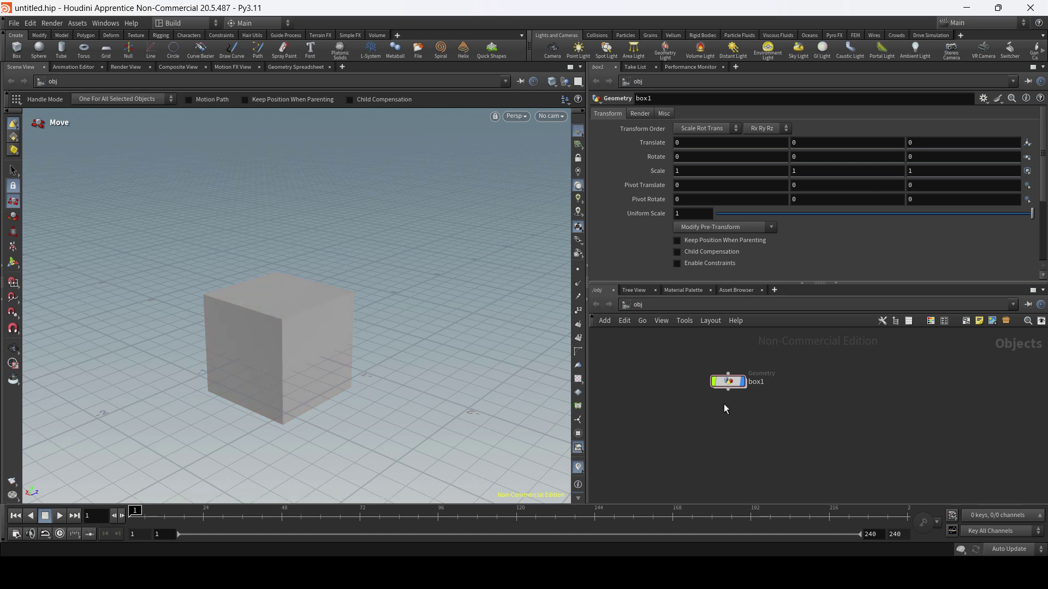
{"action": "left_click", "coordinate": [730, 381]}
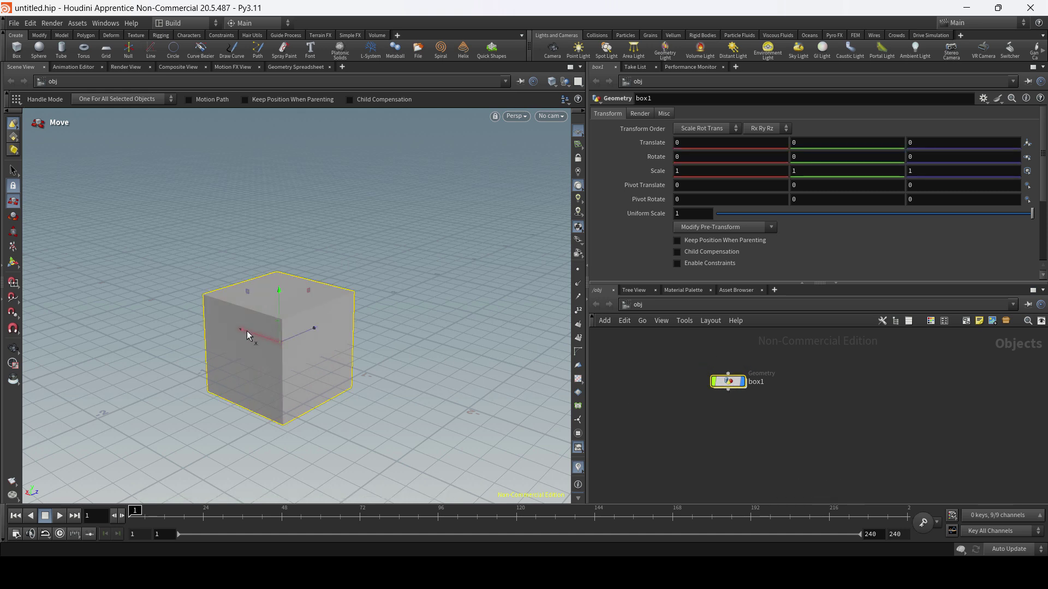
{"action": "left_click_drag", "start_coordinate": [247, 330], "coordinate": [293, 276]}
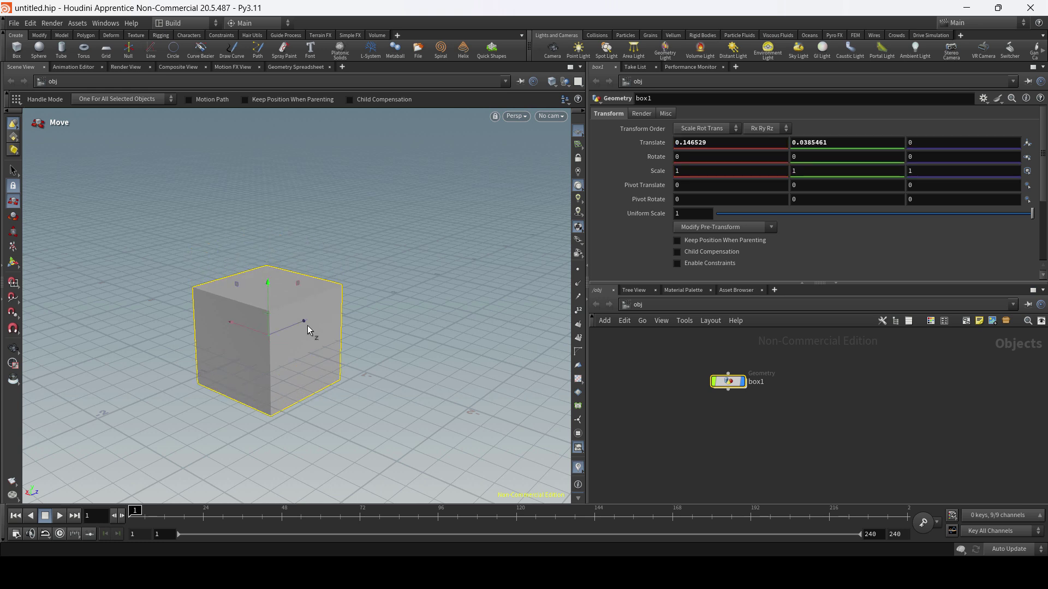
{"action": "left_click_drag", "start_coordinate": [292, 325], "coordinate": [242, 257]}
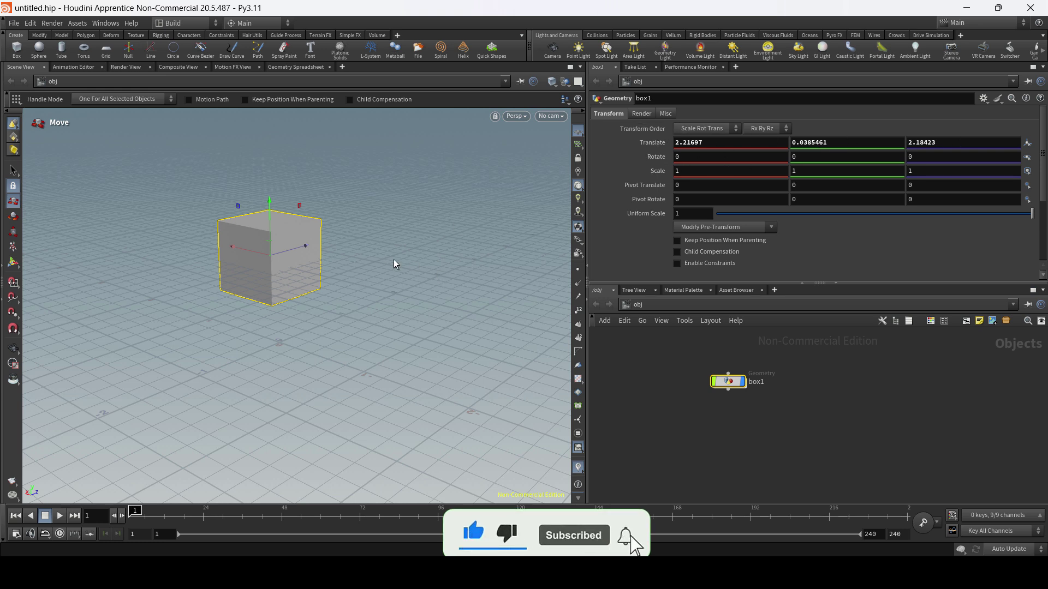
{"action": "left_click_drag", "start_coordinate": [238, 249], "coordinate": [306, 301]}
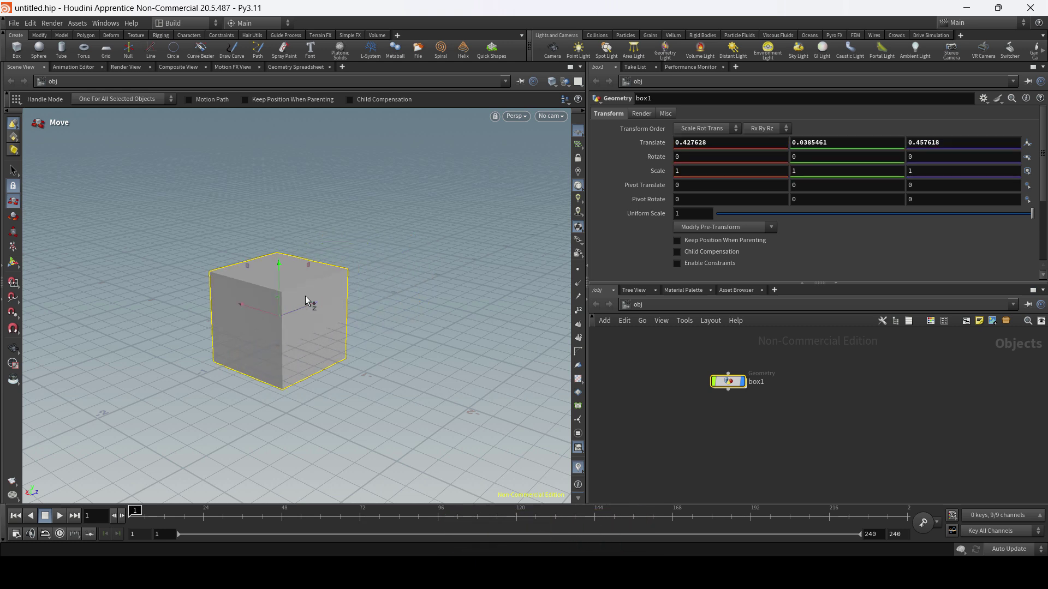
Rotate the box freehand to about 85 degrees in Y and -13 degrees in Z, and scale it evenly to about 1.8 on all axes
{"action": "left_click", "coordinate": [14, 216]}
{"action": "mouse_move", "coordinate": [307, 280]}
{"action": "left_mouse_down"}
{"action": "mouse_move", "coordinate": [339, 335]}
{"action": "mouse_move", "coordinate": [287, 227]}
{"action": "mouse_move", "coordinate": [297, 278]}
{"action": "left_mouse_up"}
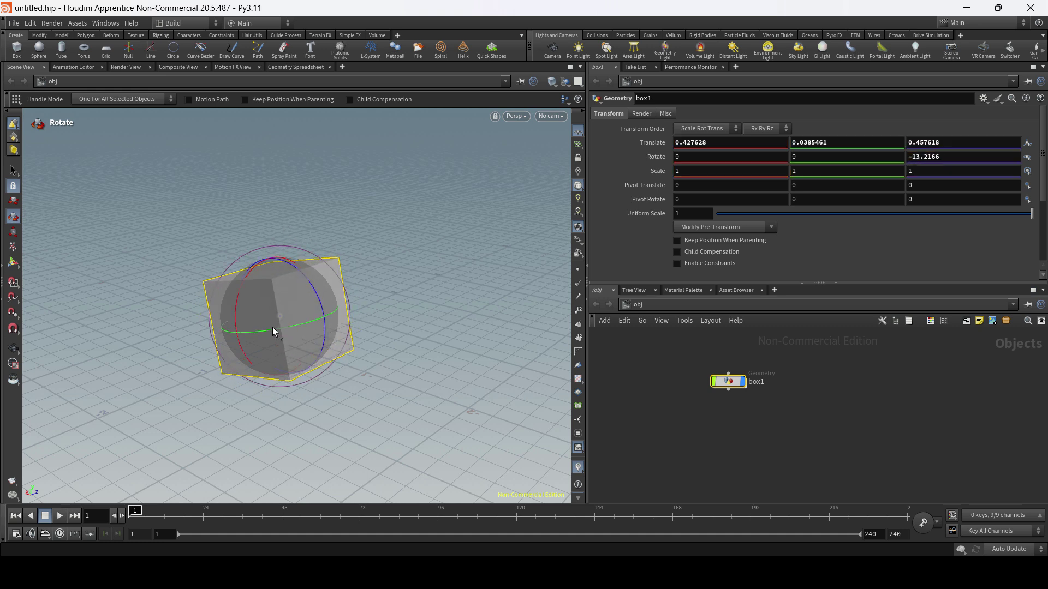
{"action": "left_click_drag", "start_coordinate": [259, 333], "coordinate": [460, 300]}
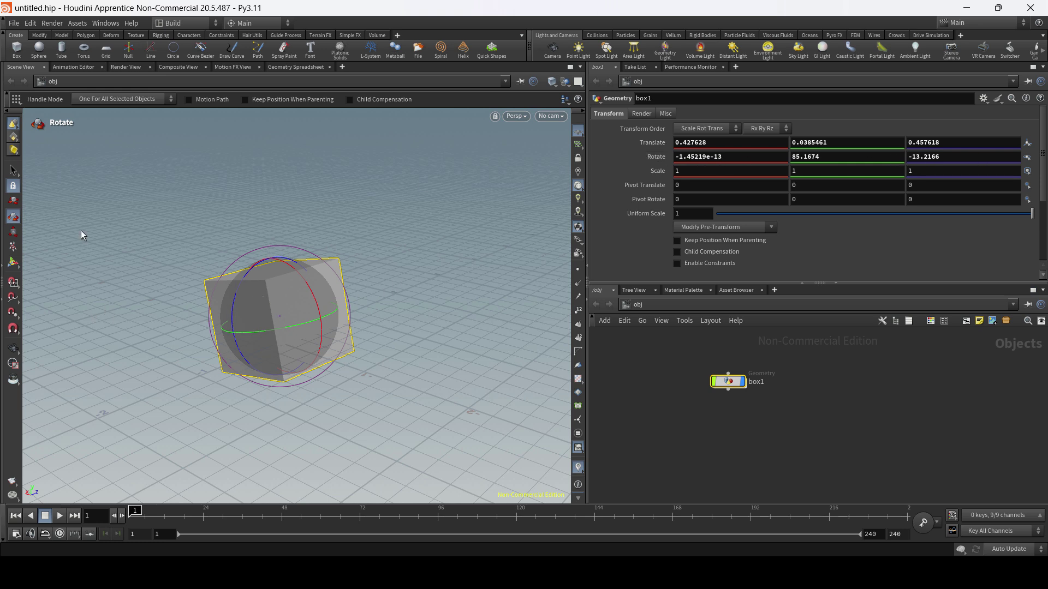
{"action": "left_click", "coordinate": [12, 234]}
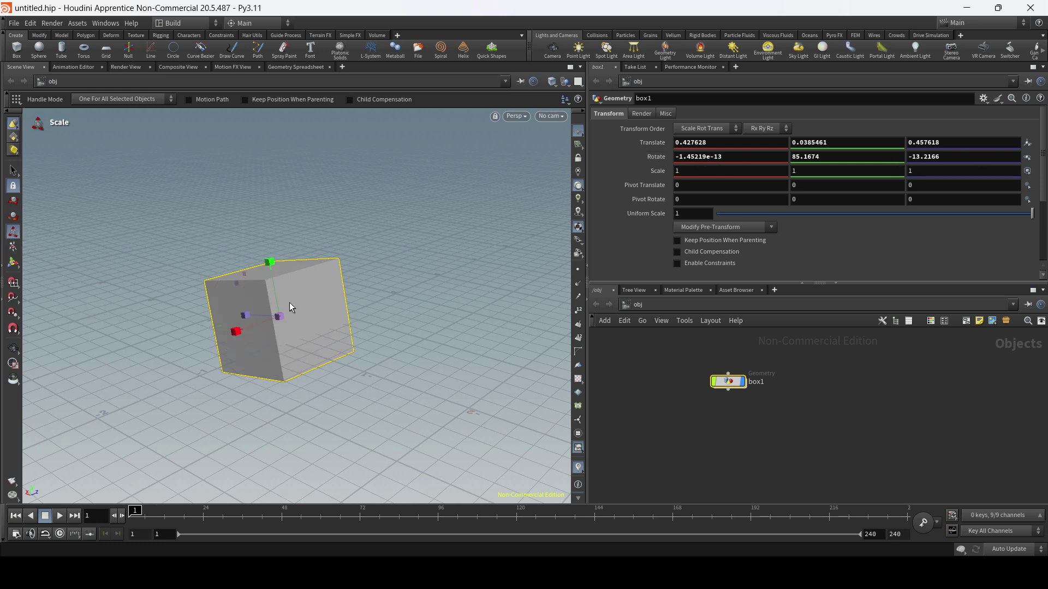
{"action": "left_click_drag", "start_coordinate": [282, 321], "coordinate": [326, 320]}
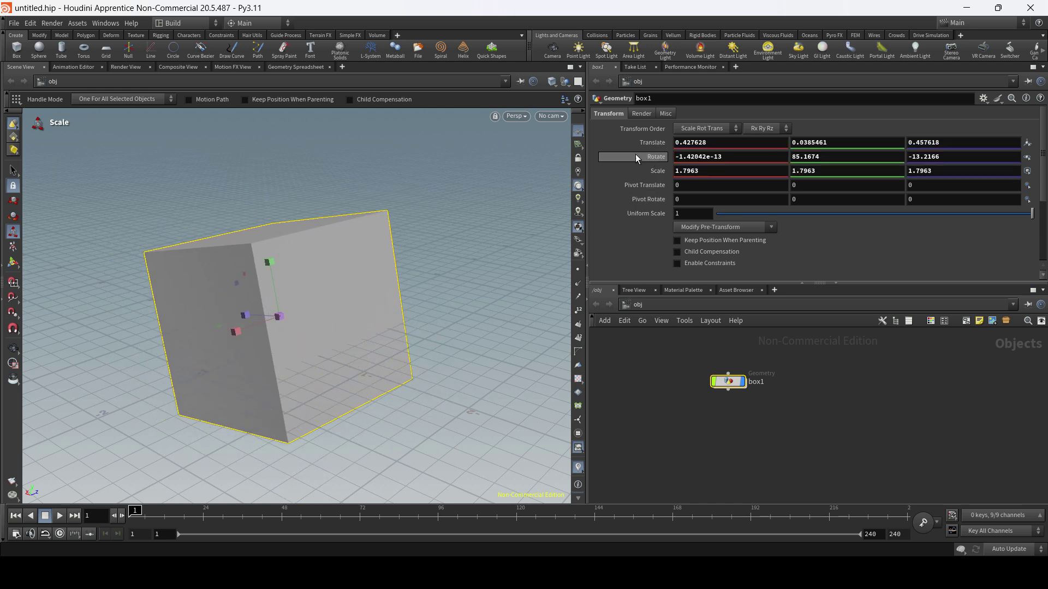
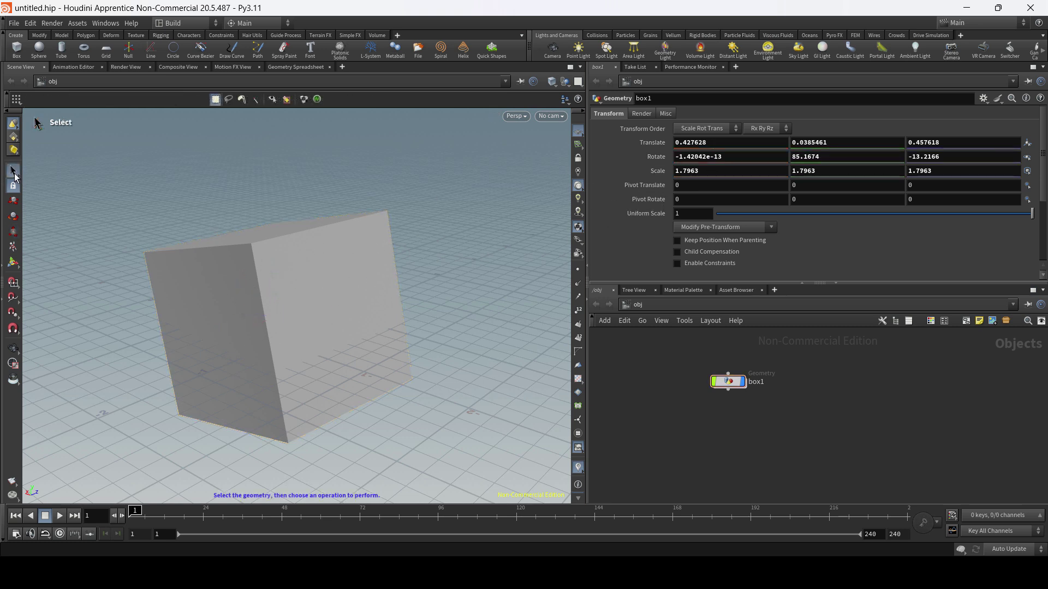
Select the box in the viewport, clear the selection with an empty selection area and select the box again
{"action": "left_click", "coordinate": [201, 306]}
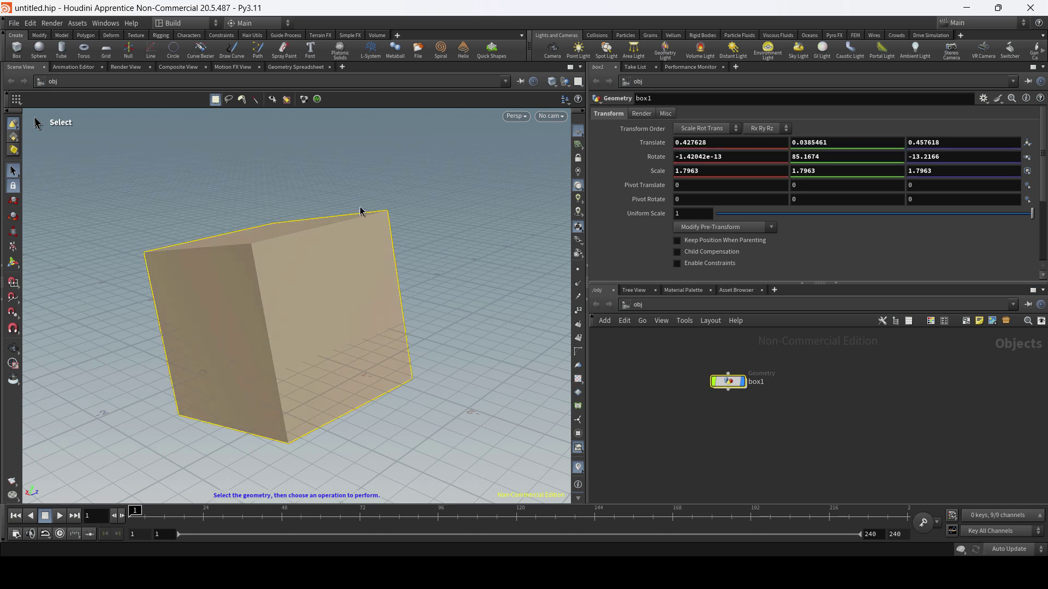
{"action": "left_click_drag", "start_coordinate": [215, 178], "coordinate": [278, 203]}
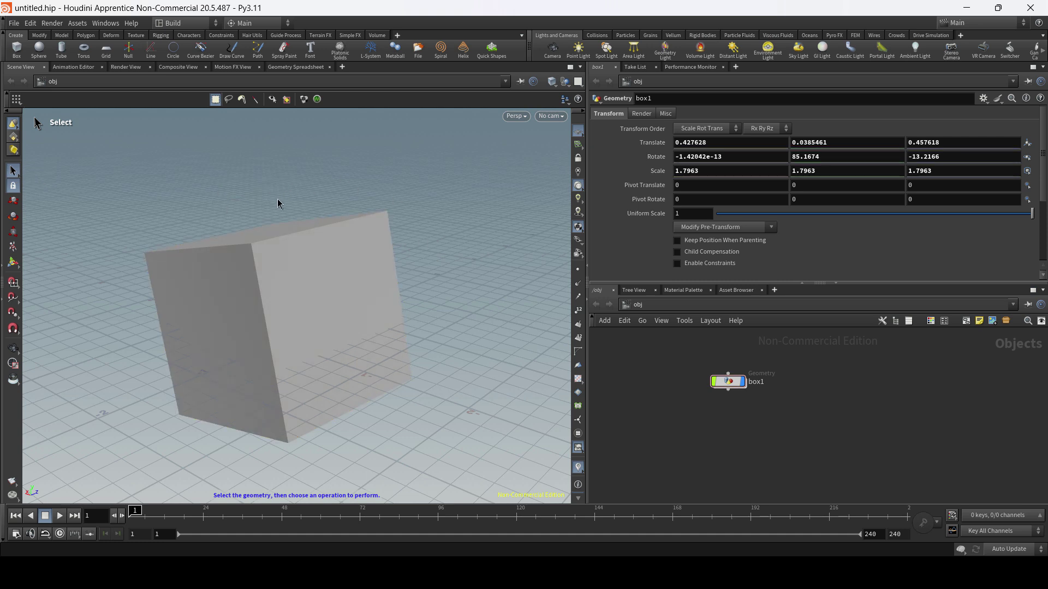
{"action": "left_click", "coordinate": [239, 244]}
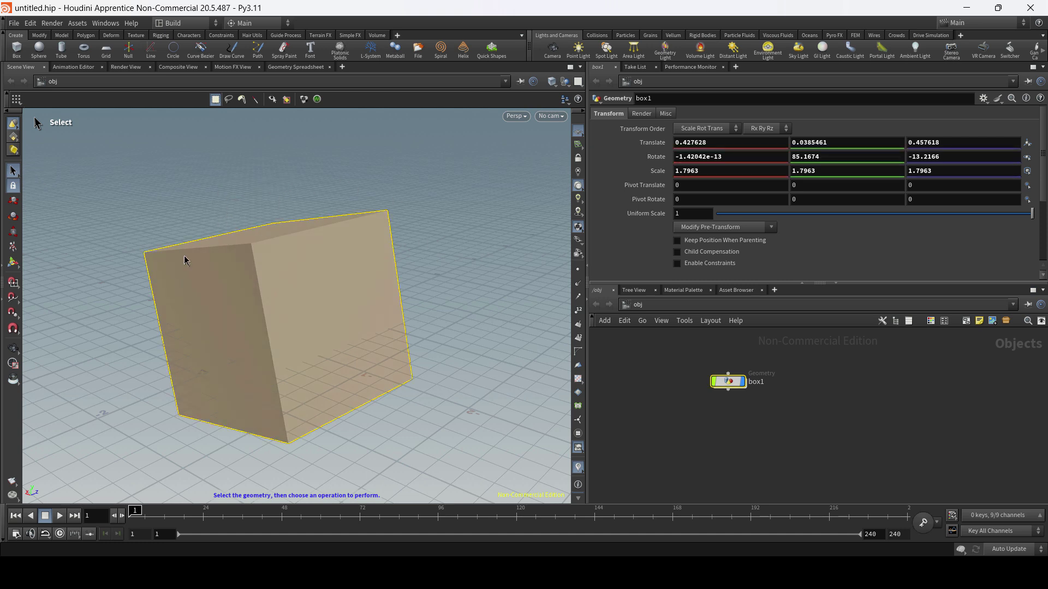
Examine the box from several angles and distances, alternating between the View and Select tools and resetting the view to home
{"action": "key", "text": "Escape"}
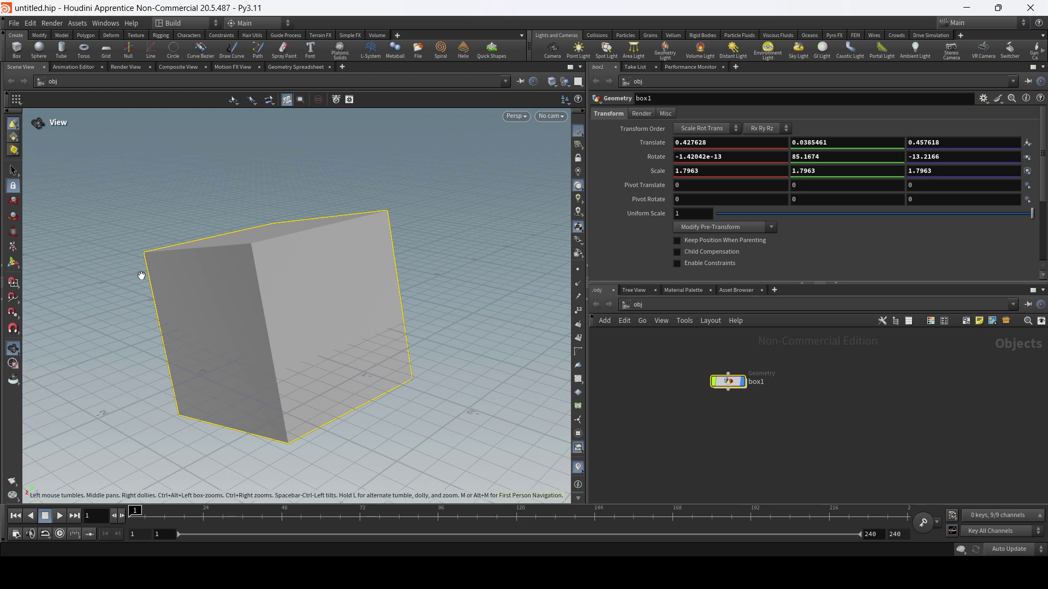
{"action": "left_click_drag", "start_coordinate": [126, 260], "coordinate": [244, 262]}
{"action": "middle_click_drag", "start_coordinate": [265, 286], "coordinate": [283, 260]}
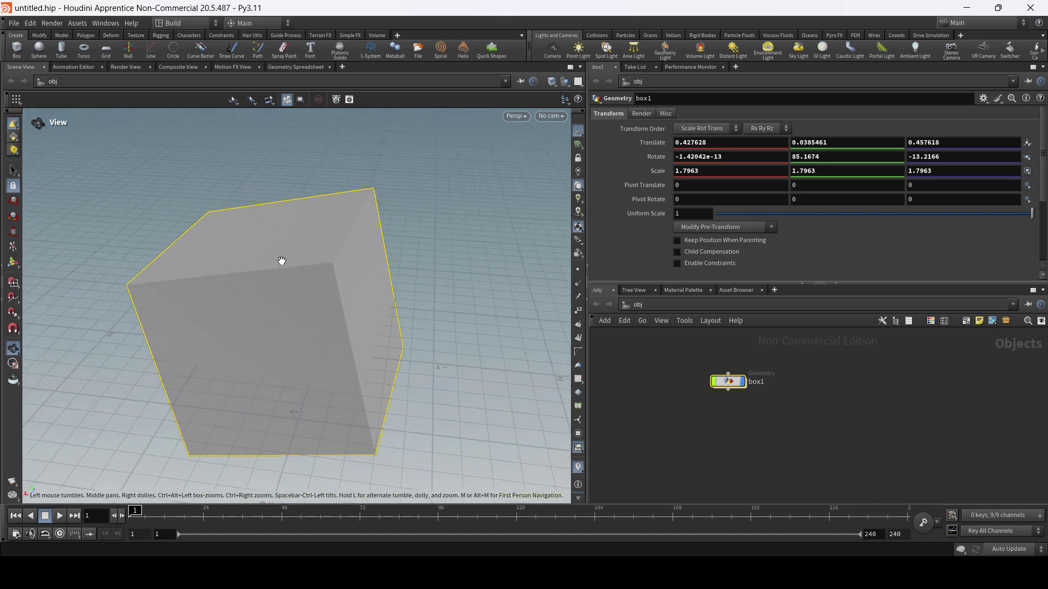
{"action": "scroll", "coordinate": [283, 261], "scroll_direction": "down", "scroll_amount": 5}
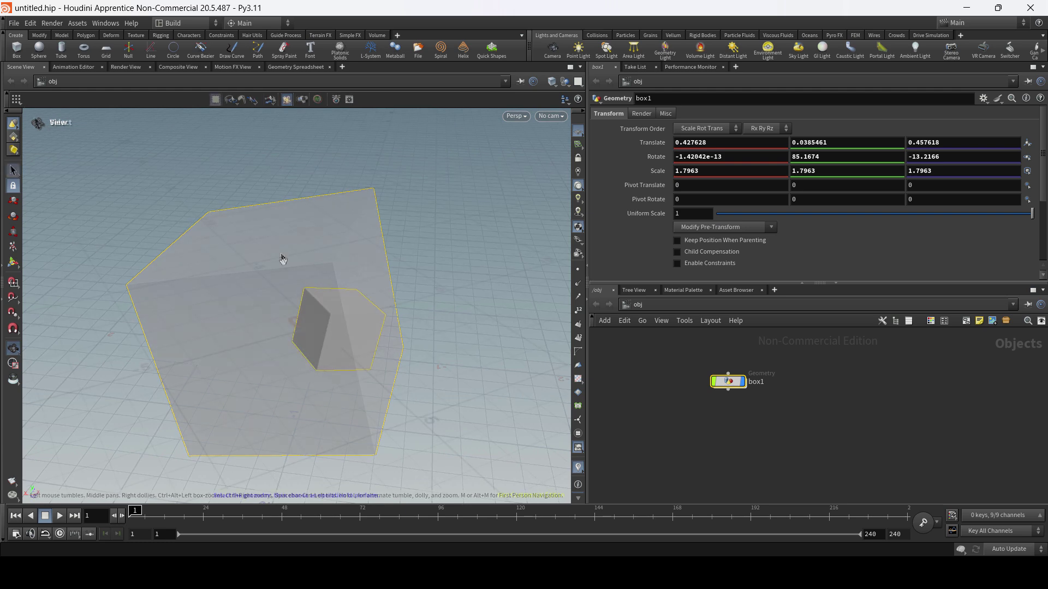
{"action": "key", "text": "s"}
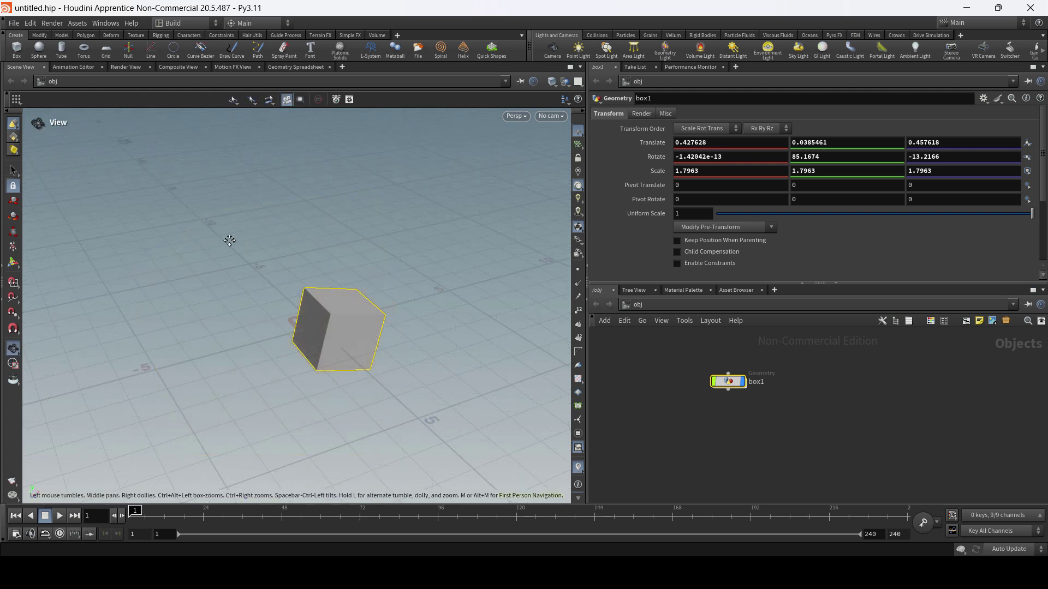
{"action": "key", "text": "Escape"}
{"action": "left_click_drag", "start_coordinate": [229, 240], "coordinate": [461, 370]}
{"action": "key", "text": "s"}
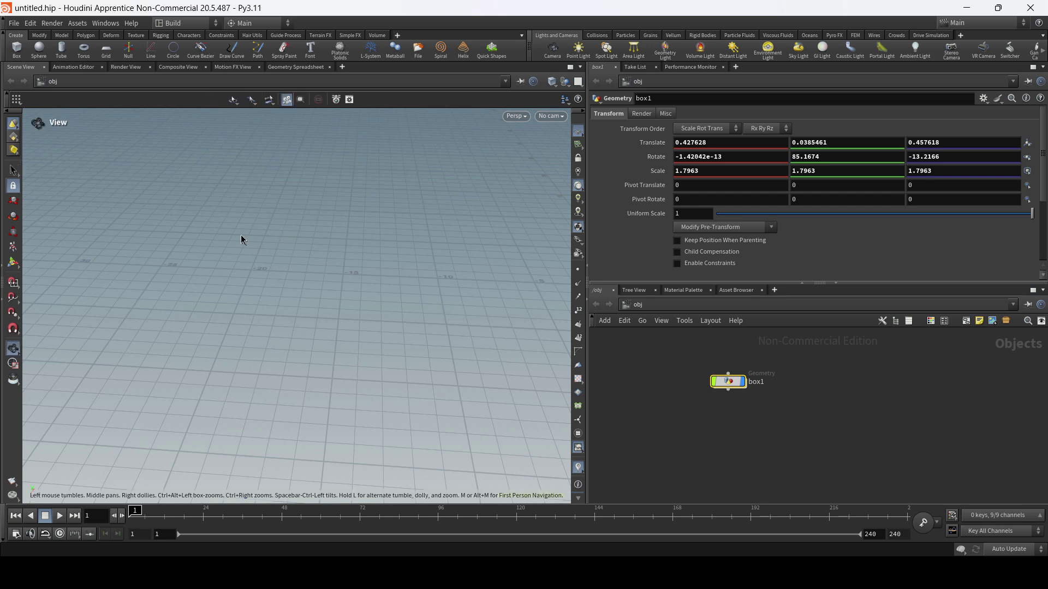
{"action": "key", "text": "space+h"}
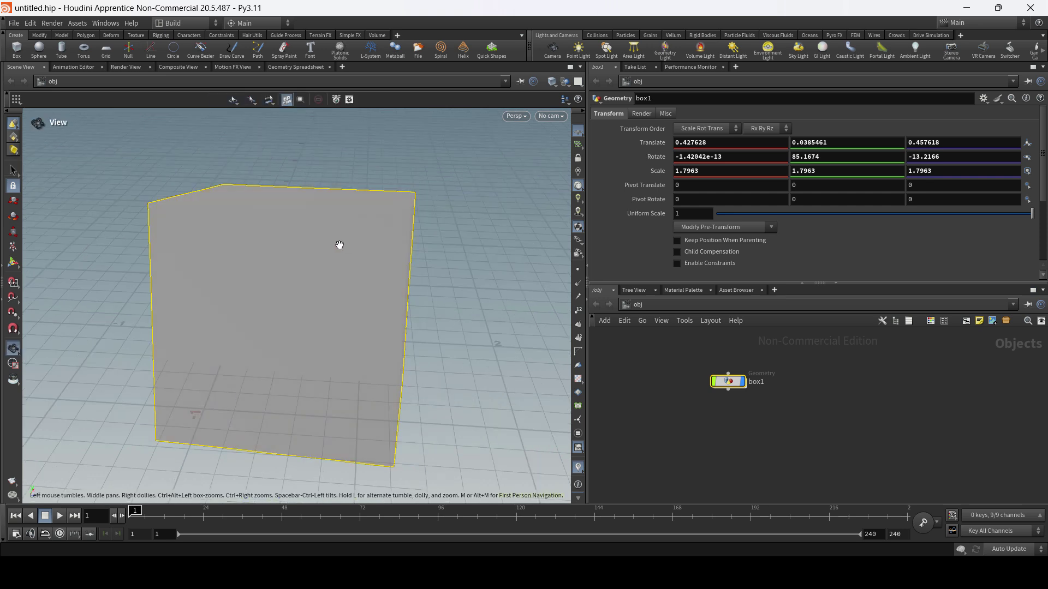
{"action": "left_click_drag", "start_coordinate": [339, 245], "coordinate": [397, 248], "text": "alt"}
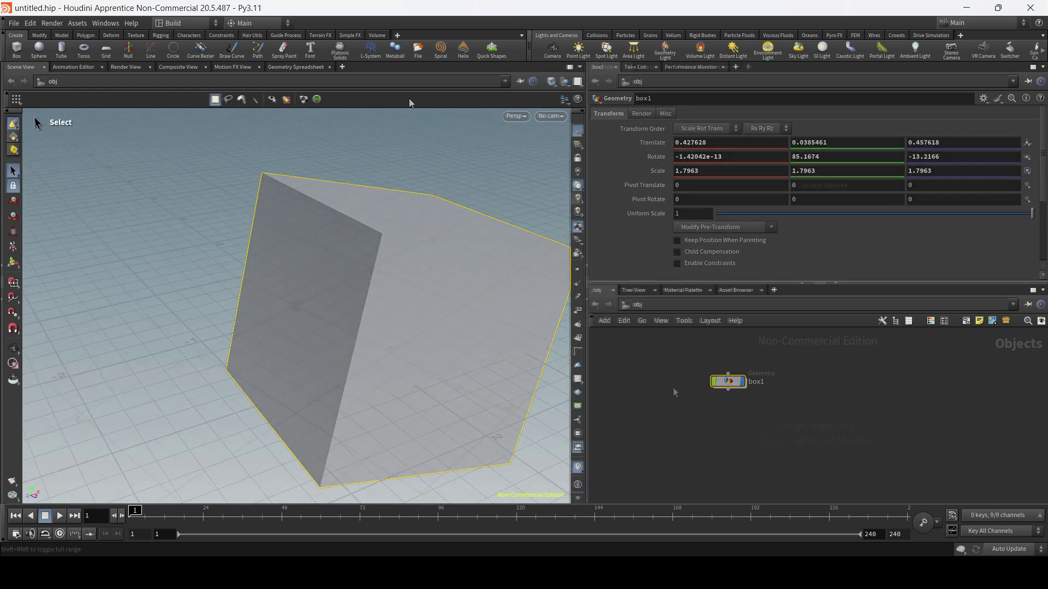
Delete the box and look through the other network types available from the object network's path
{"action": "key", "text": "Delete"}
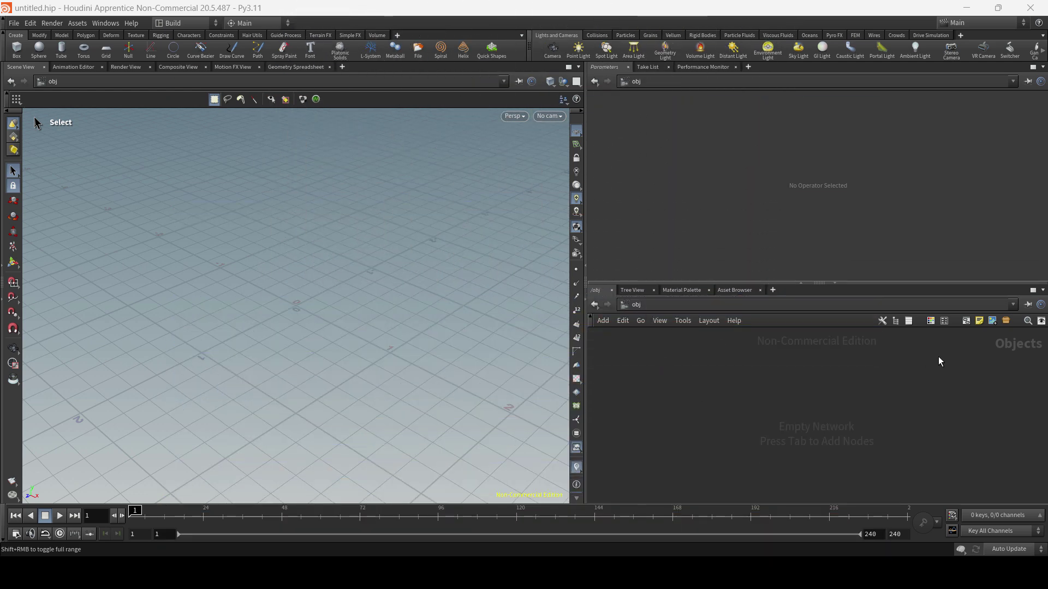
{"action": "left_click", "coordinate": [651, 309]}
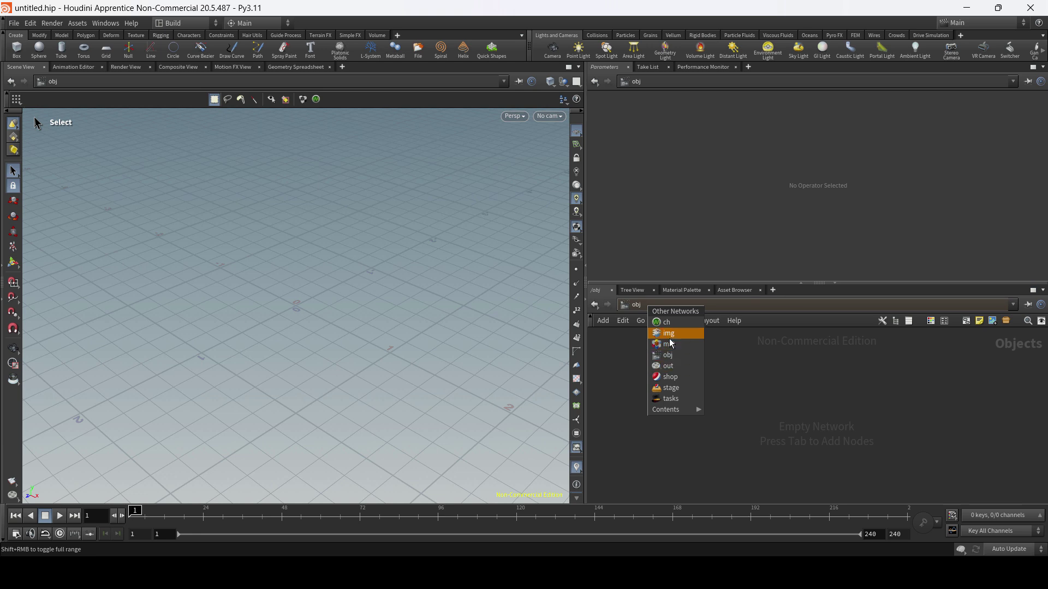
{"action": "left_click", "coordinate": [754, 367]}
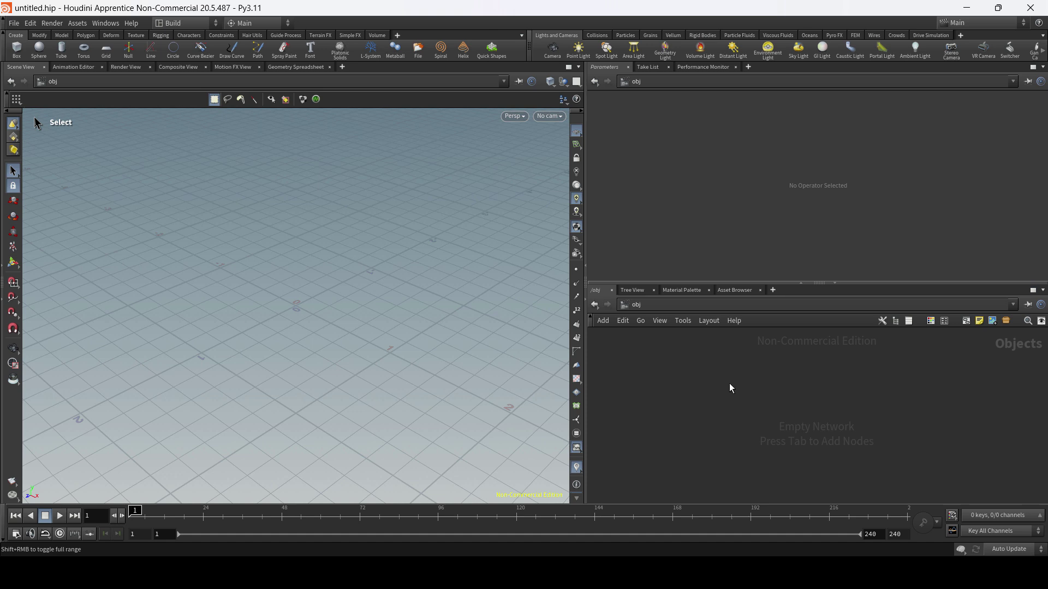
Add a Box to the empty object network and enter its geometry network
{"action": "key", "text": "Tab"}
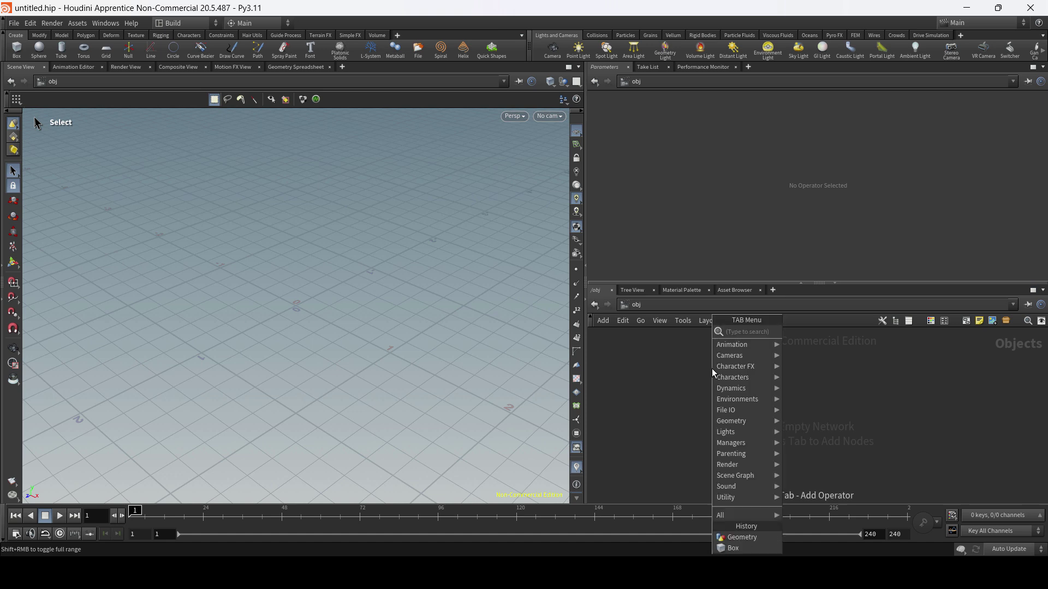
{"action": "type", "text": "box"}
{"action": "key", "text": "Return"}
{"action": "left_click", "coordinate": [712, 369]}
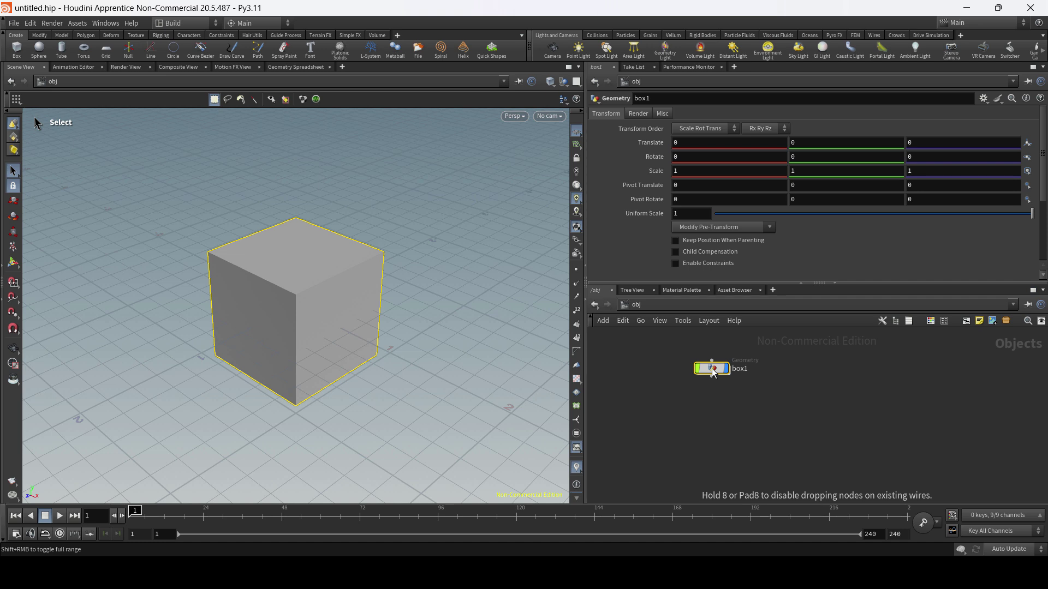
{"action": "mouse_move", "coordinate": [742, 370]}
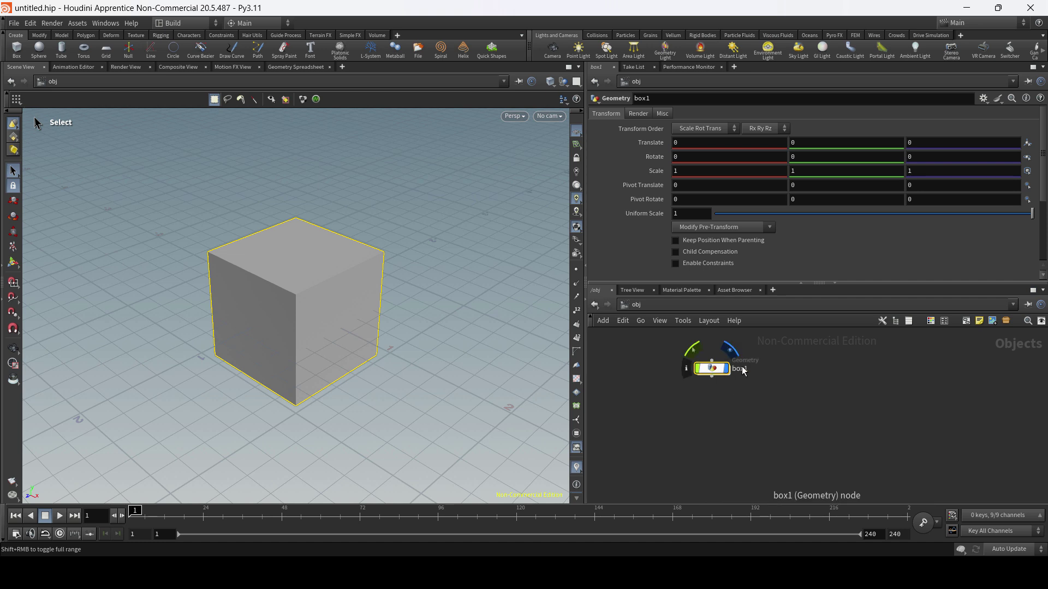
{"action": "double_click", "coordinate": [712, 369]}
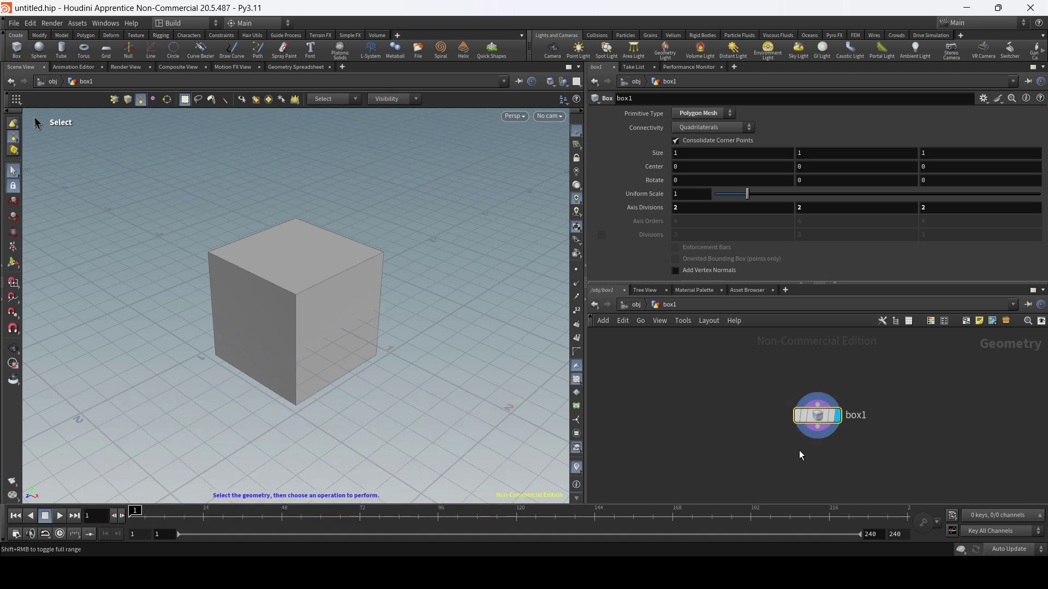
Return to the object level and delete the box object
{"action": "key", "text": "u"}
{"action": "key", "text": "Delete"}
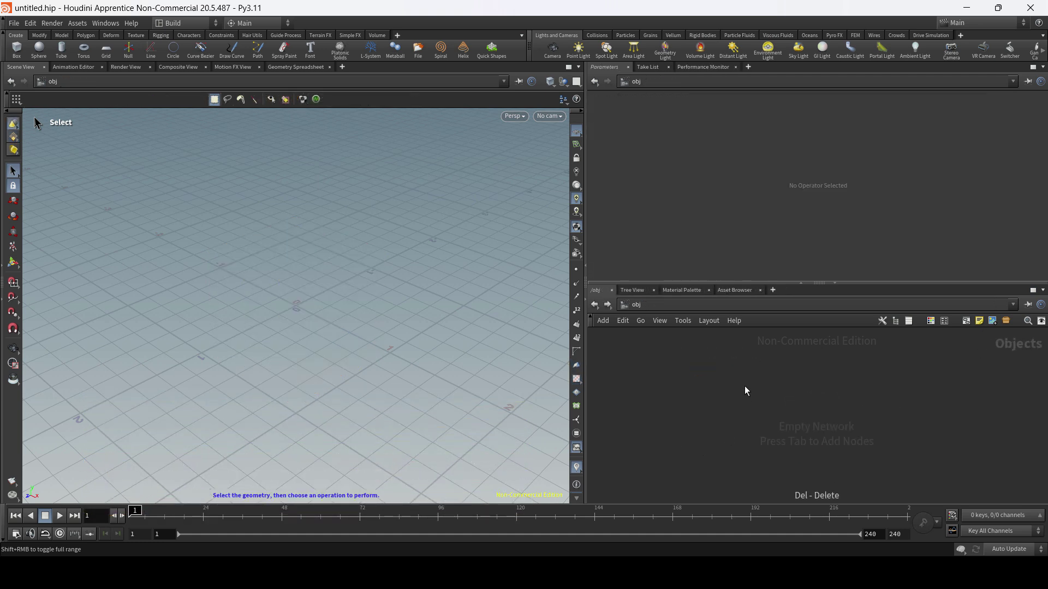
Add a Geometry object to the empty object network and enter its geometry network
{"action": "key", "text": "Tab"}
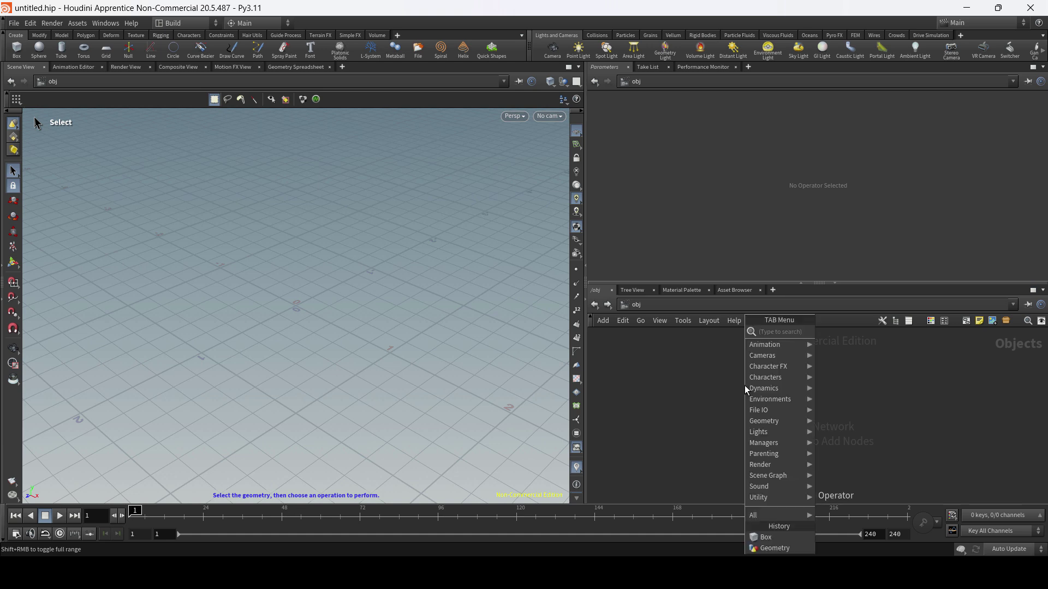
{"action": "type", "text": "geo"}
{"action": "key", "text": "Return"}
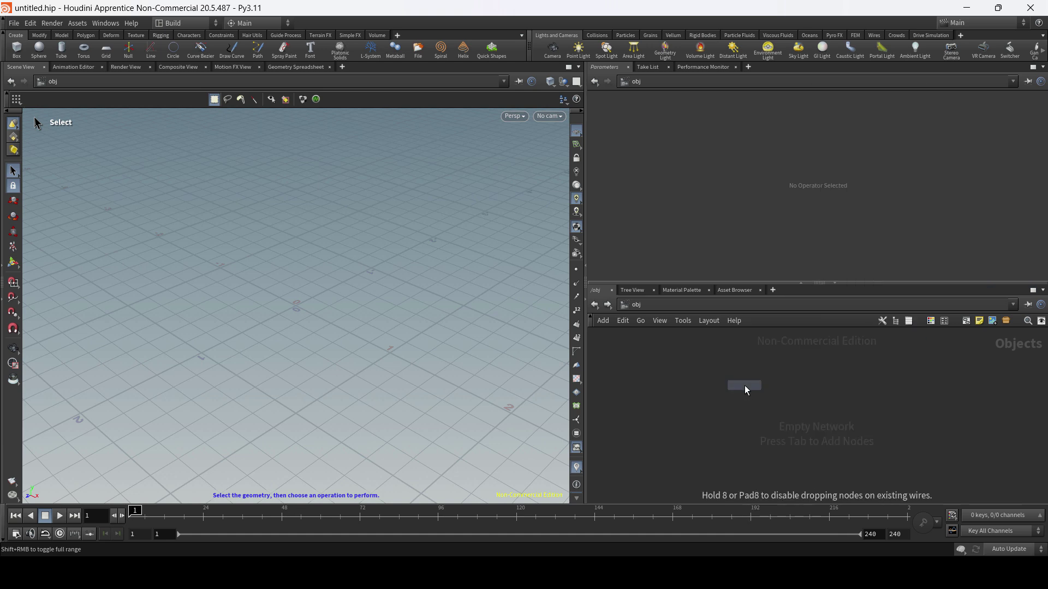
{"action": "left_click", "coordinate": [745, 391]}
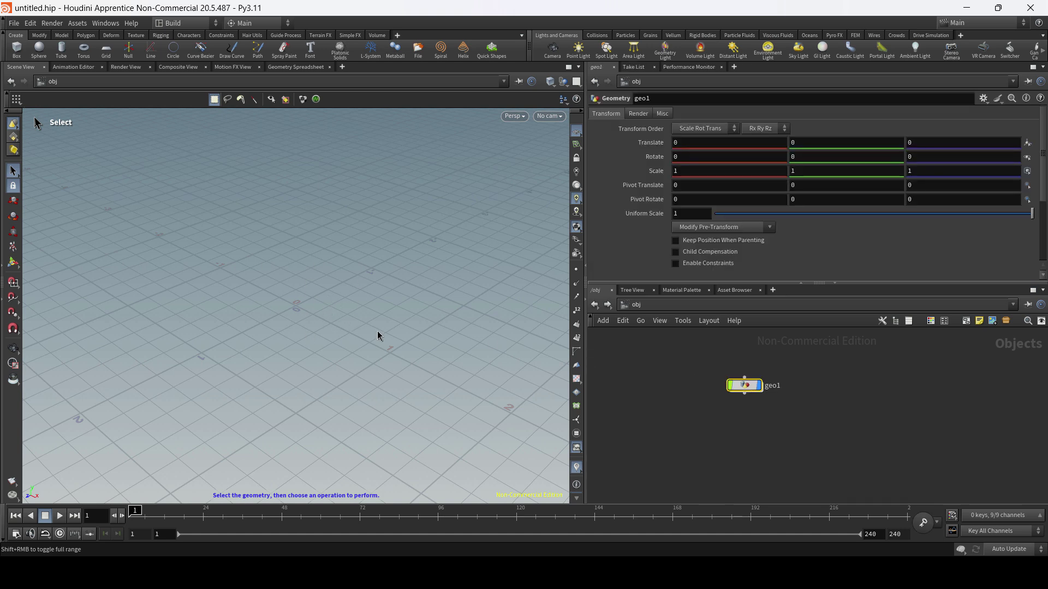
{"action": "mouse_move", "coordinate": [749, 388]}
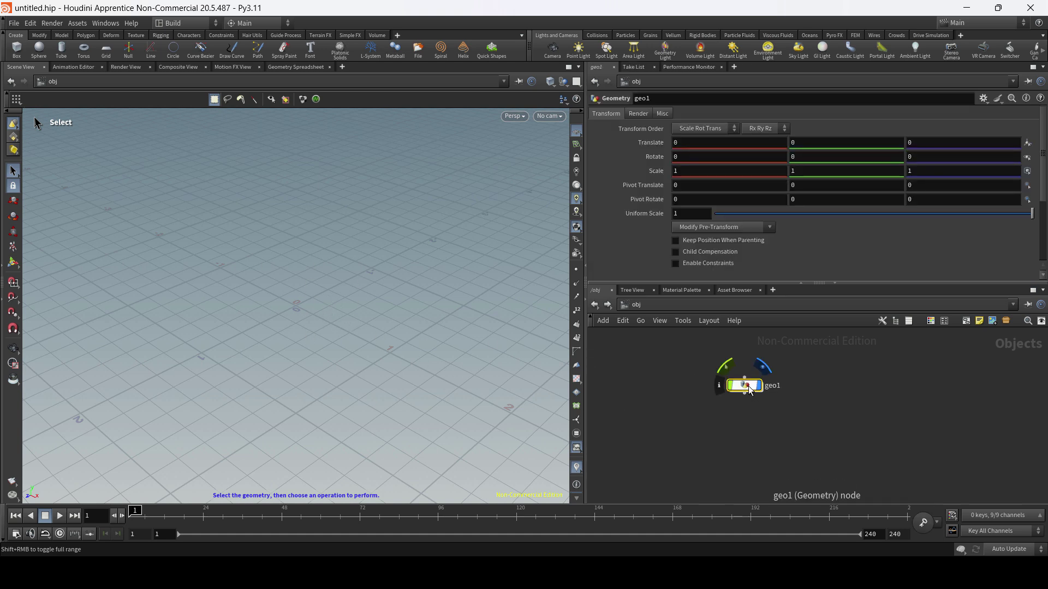
{"action": "double_click", "coordinate": [750, 389]}
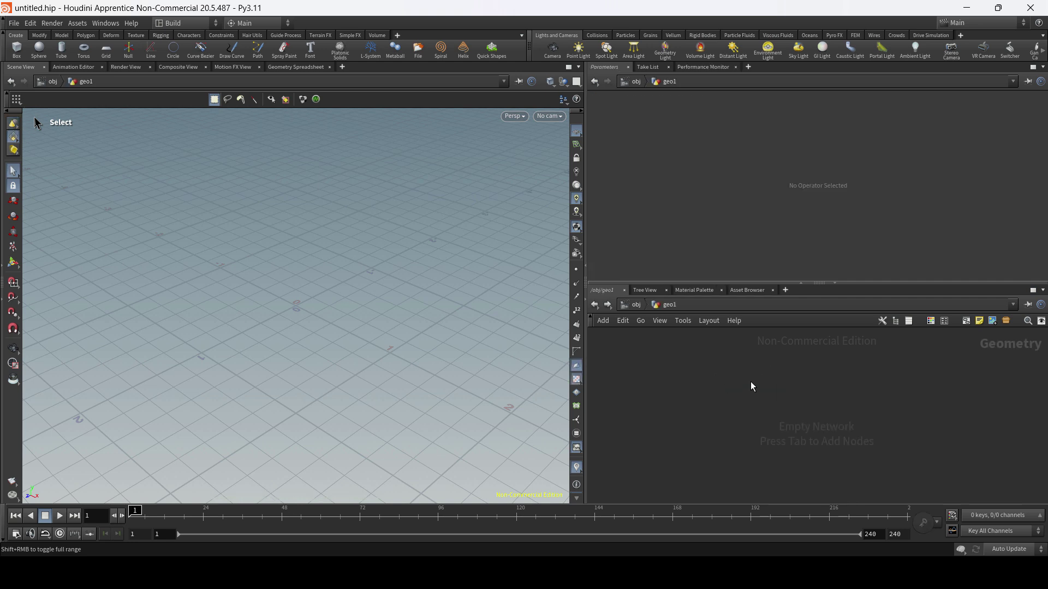
Add a Box node to the geometry network and delete it
{"action": "key", "text": "Tab"}
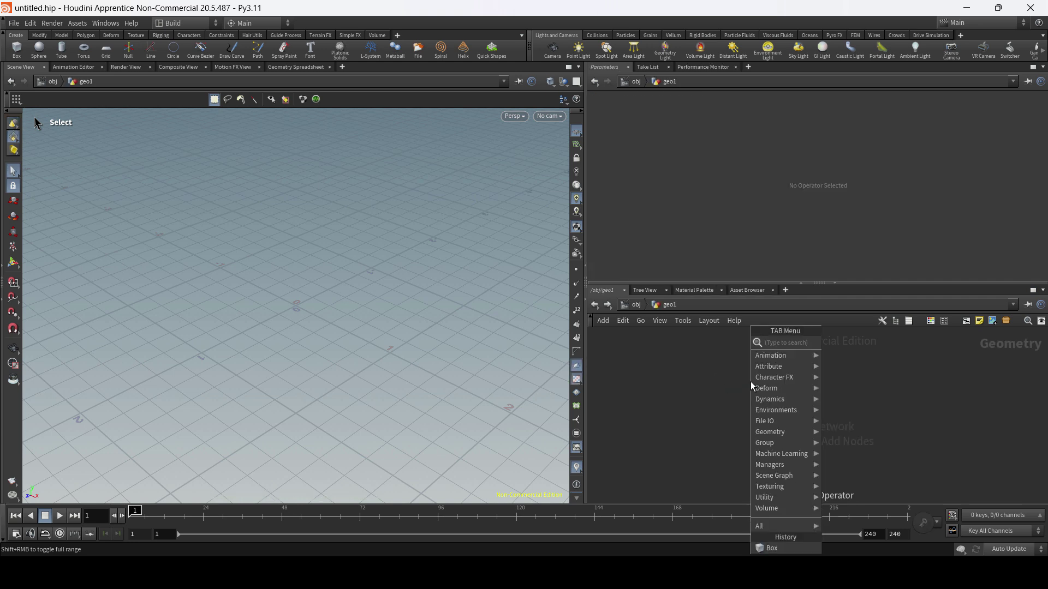
{"action": "type", "text": "box"}
{"action": "key", "text": "Return"}
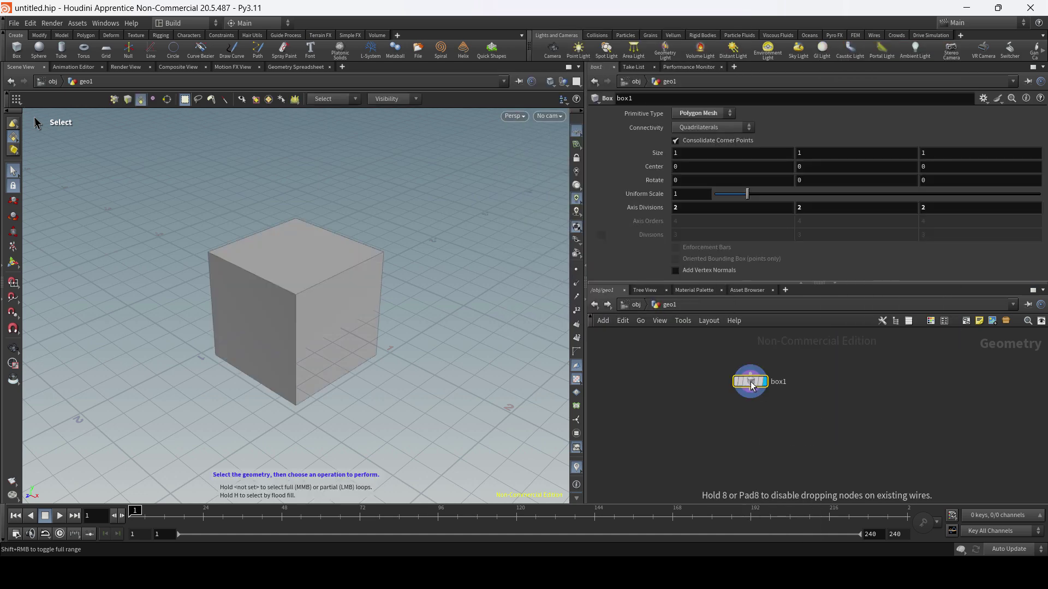
{"action": "key", "text": "Delete"}
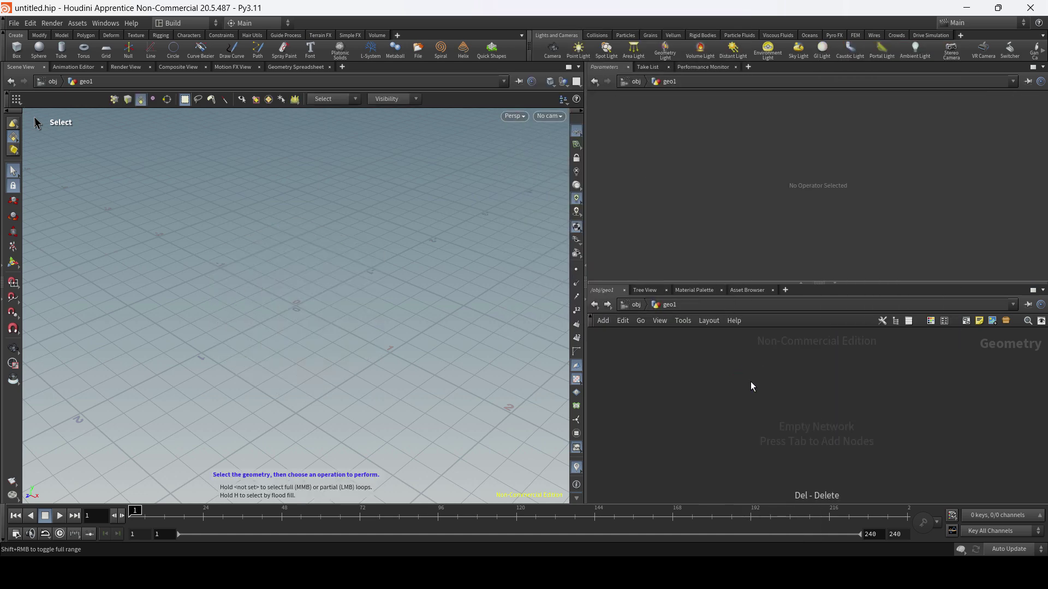
Add a Sphere (Polygons) node to the geometry network and delete it
{"action": "key", "text": "Tab"}
{"action": "type", "text": "sphere"}
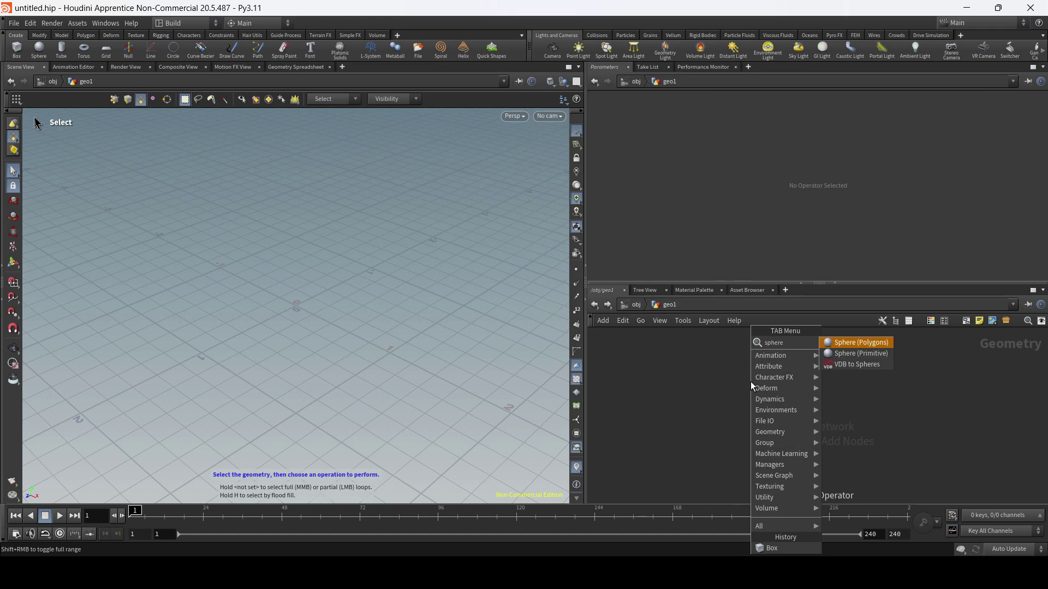
{"action": "key", "text": "Return"}
{"action": "left_click", "coordinate": [751, 382]}
{"action": "key", "text": "Delete"}
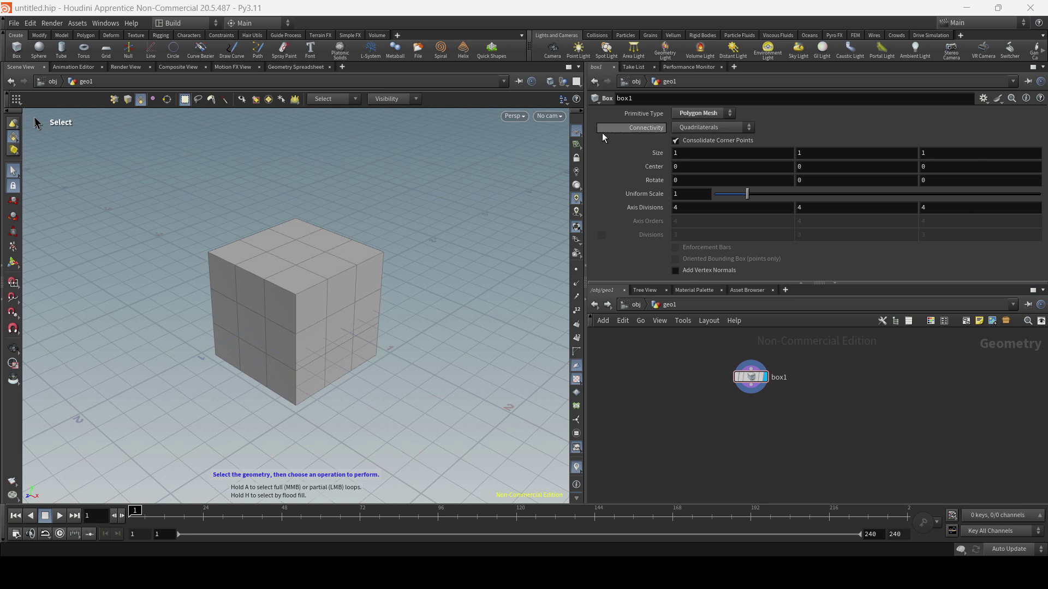
Adjust the box's uniform scale and reset it to its default
{"action": "mouse_move", "coordinate": [748, 191]}
{"action": "left_mouse_down"}
{"action": "mouse_move", "coordinate": [784, 193]}
{"action": "mouse_move", "coordinate": [753, 192]}
{"action": "left_mouse_up"}
{"action": "middle_click", "coordinate": [641, 196], "text": "ctrl"}
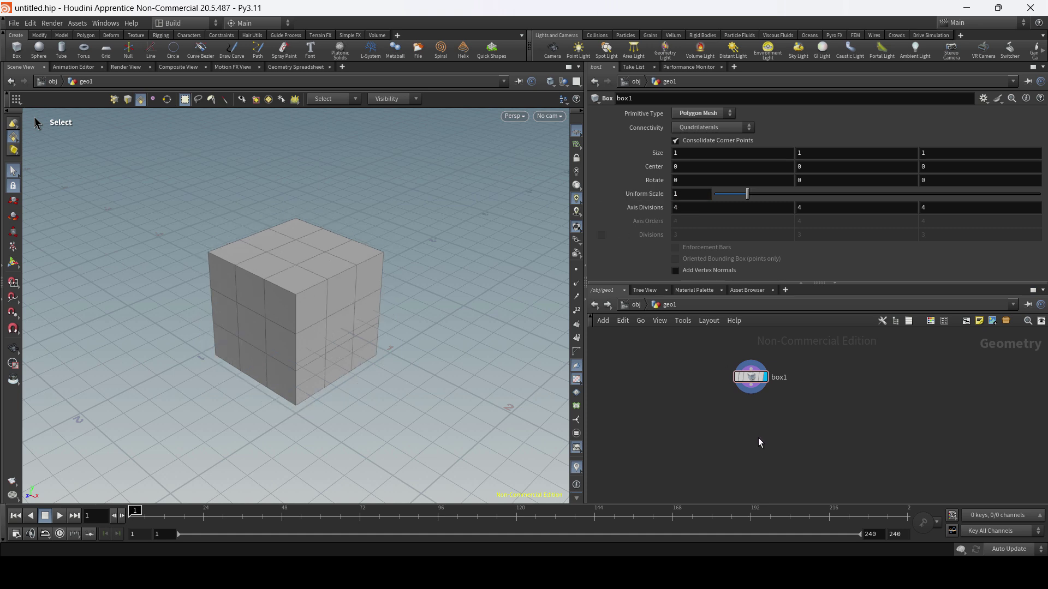
Add a Transform node below the box node and connect the box's output to its input
{"action": "key", "text": "Tab"}
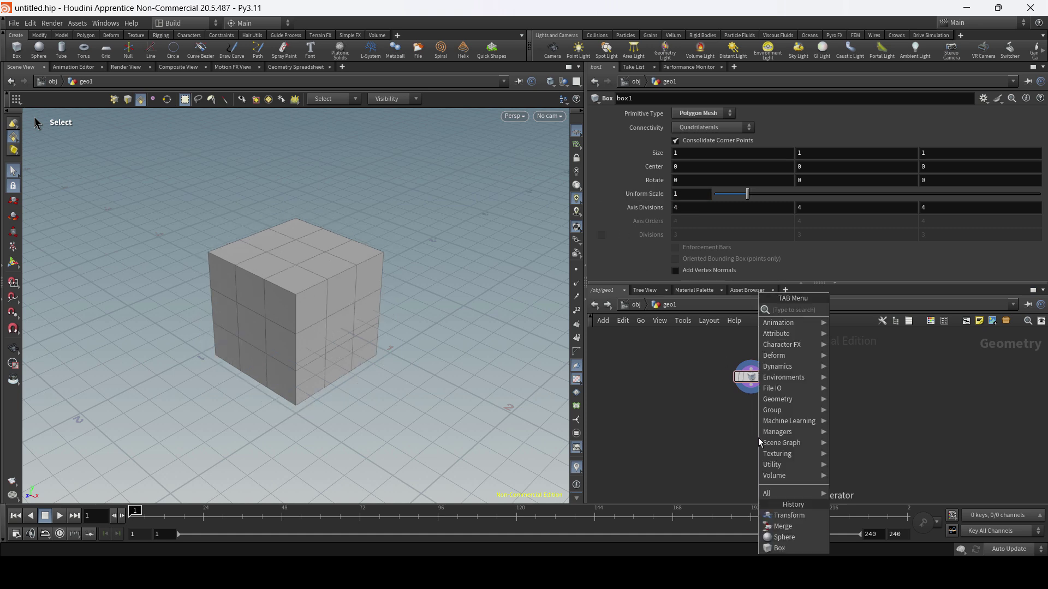
{"action": "type", "text": "transf"}
{"action": "key", "text": "Return"}
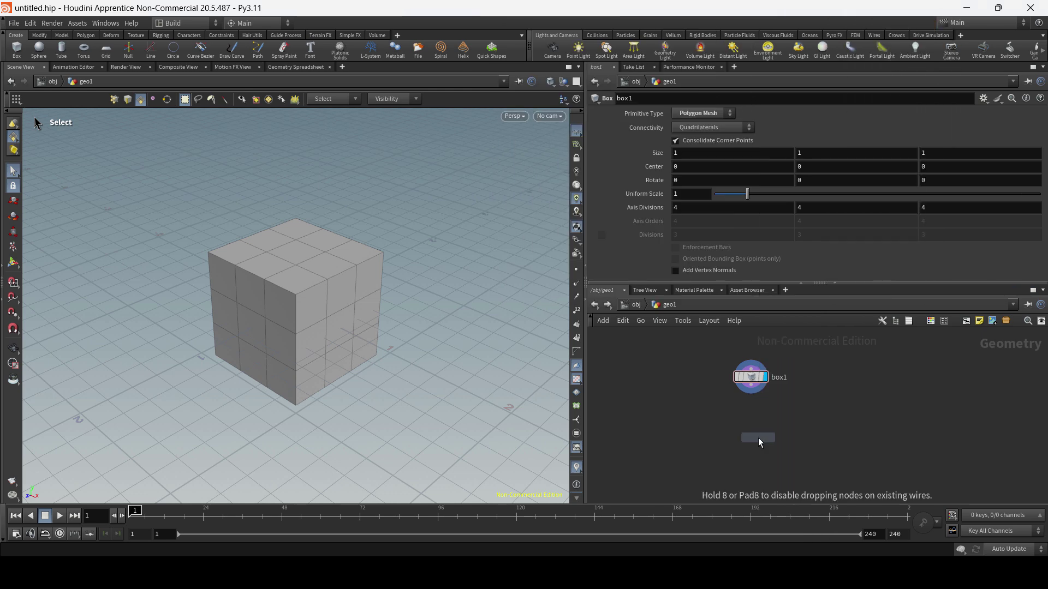
{"action": "left_click", "coordinate": [759, 441]}
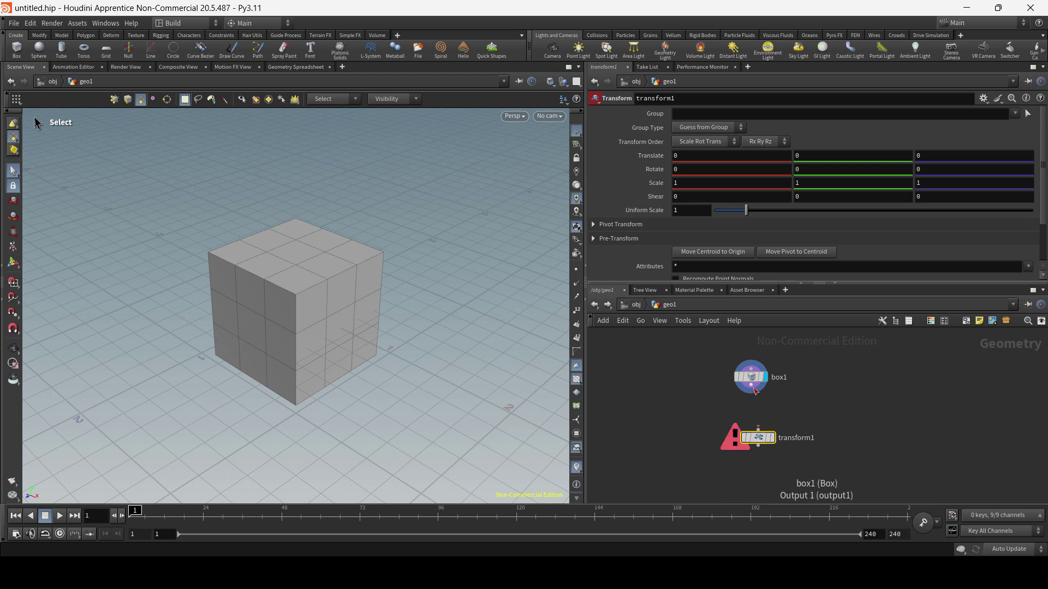
{"action": "left_click_drag", "start_coordinate": [756, 391], "coordinate": [760, 438]}
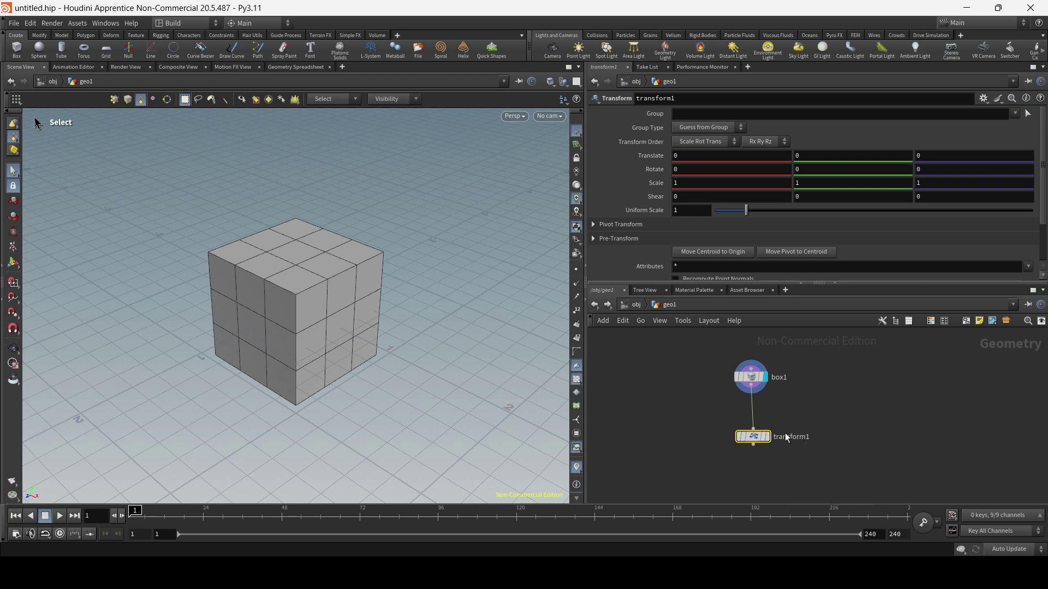
Set the display flag on the transform node and set its X translation to 1
{"action": "left_click", "coordinate": [752, 376]}
{"action": "left_click_drag", "start_coordinate": [813, 416], "coordinate": [706, 470]}
{"action": "mouse_move", "coordinate": [769, 441]}
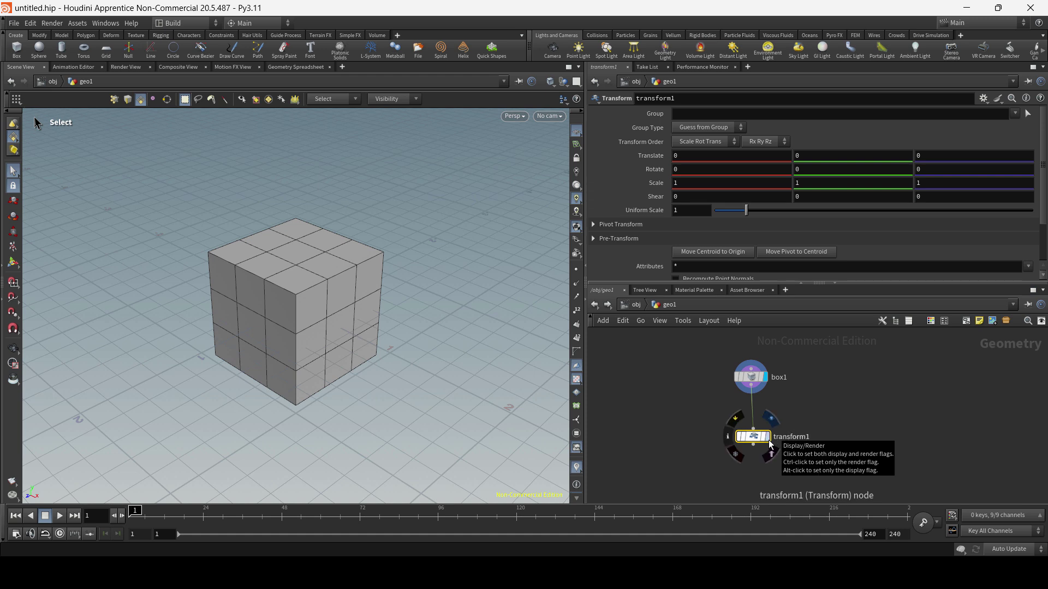
{"action": "left_click", "coordinate": [771, 446]}
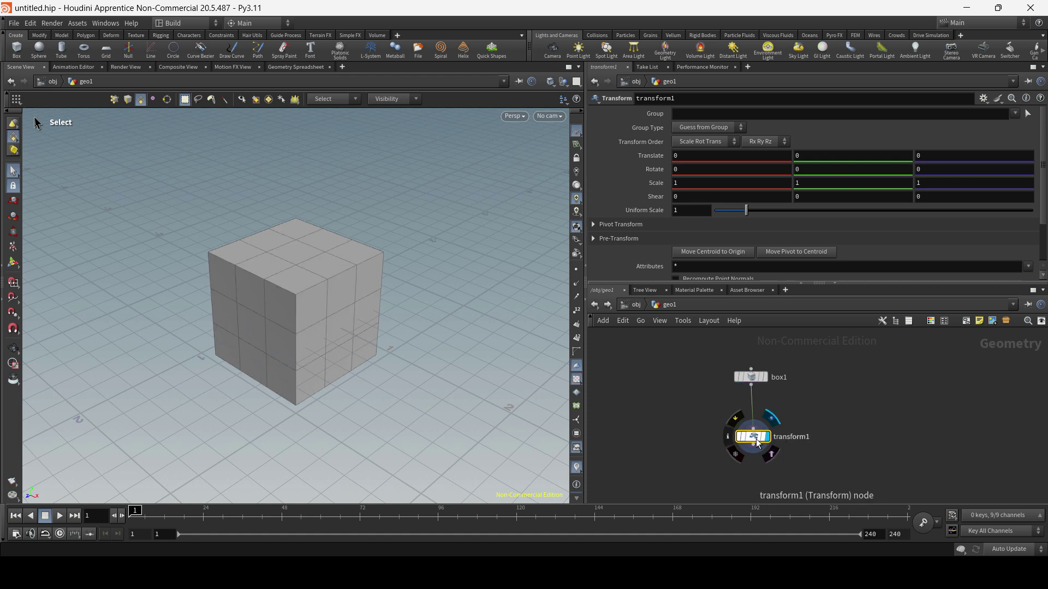
{"action": "left_click", "coordinate": [703, 156]}
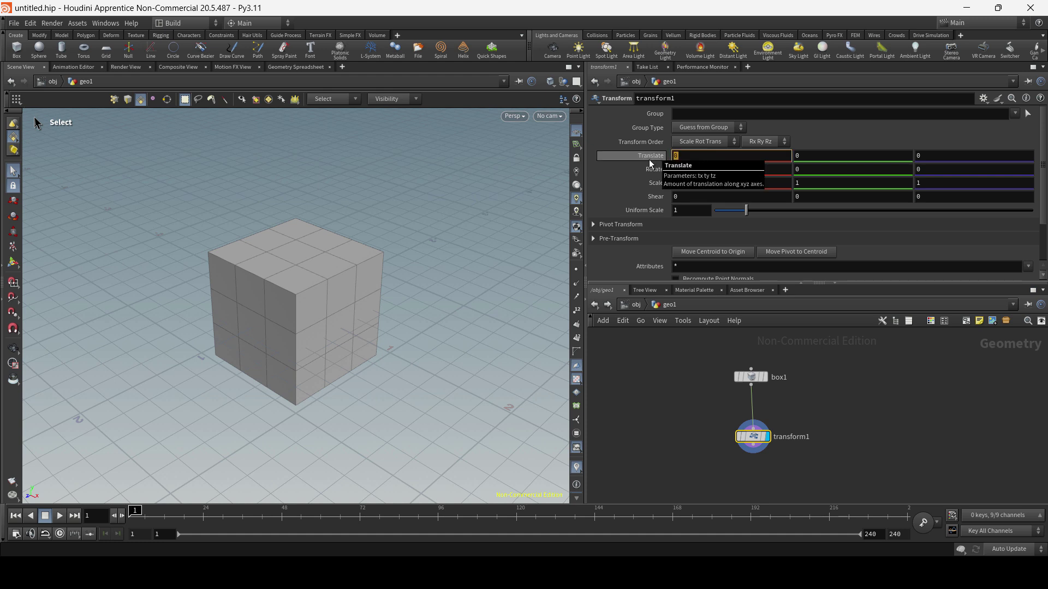
{"action": "type", "text": "1"}
{"action": "key", "text": "Return"}
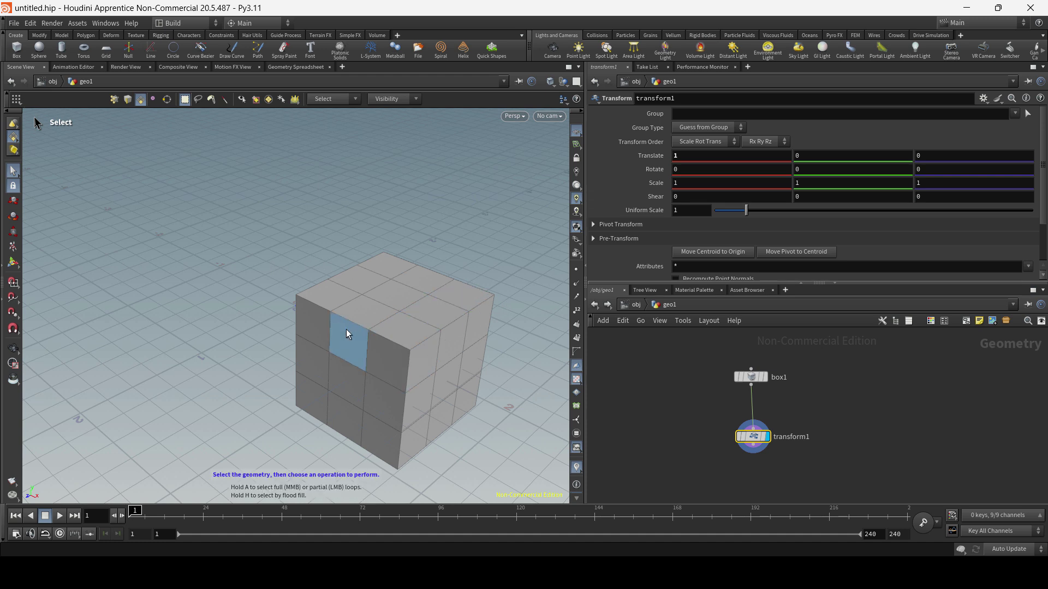
Compare the original box with the transformed one by switching the display flag to the box node and back
{"action": "left_click", "coordinate": [766, 377]}
{"action": "left_click", "coordinate": [751, 378]}
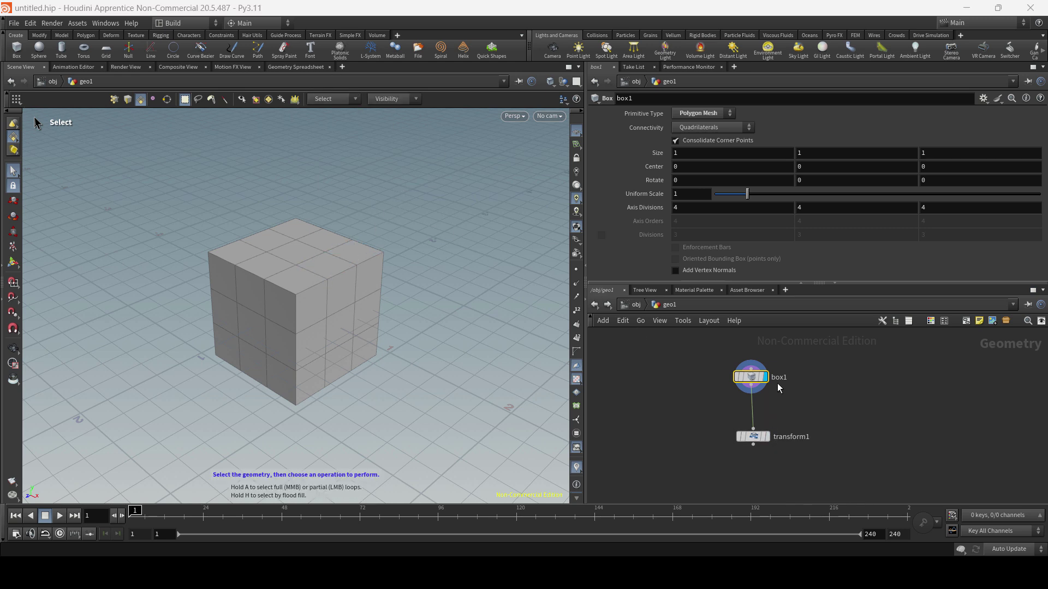
{"action": "left_click", "coordinate": [767, 437]}
{"action": "left_click", "coordinate": [771, 440]}
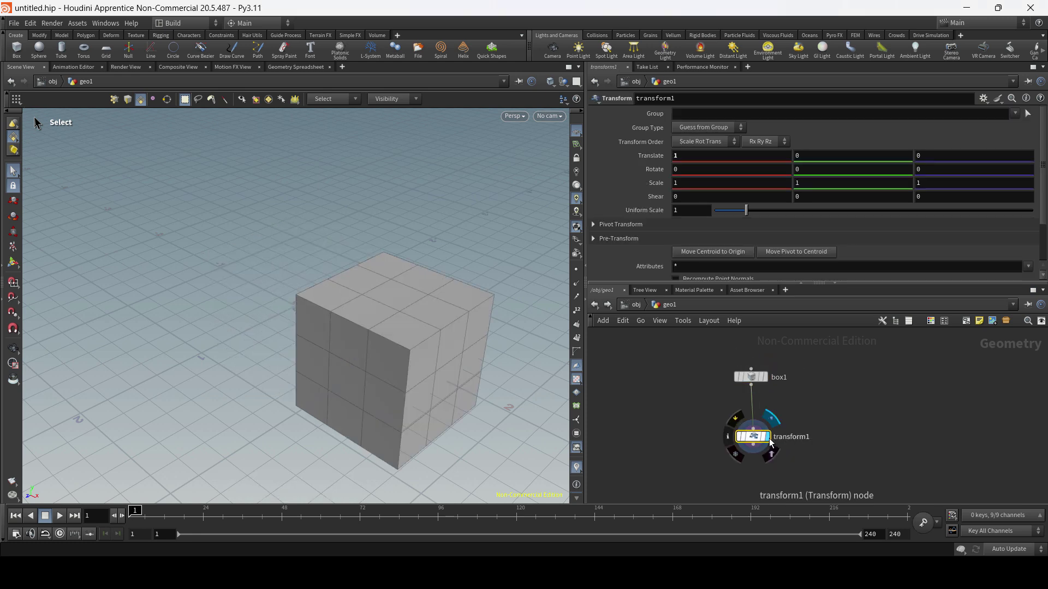
Add a polygon Sphere node beside the box node
{"action": "middle_click_drag", "start_coordinate": [777, 486], "coordinate": [787, 442]}
{"action": "key", "text": "Tab"}
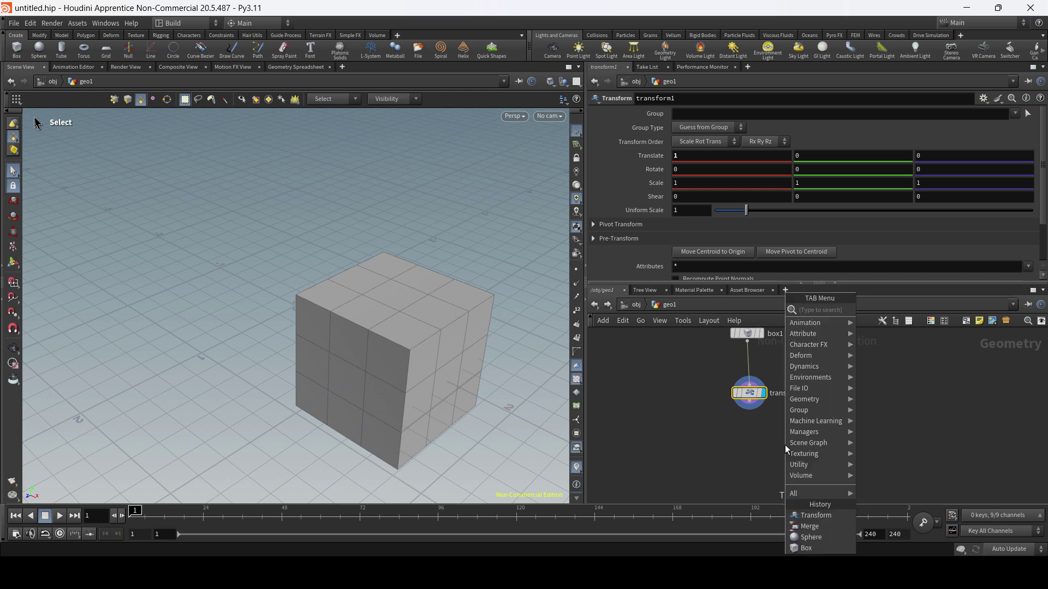
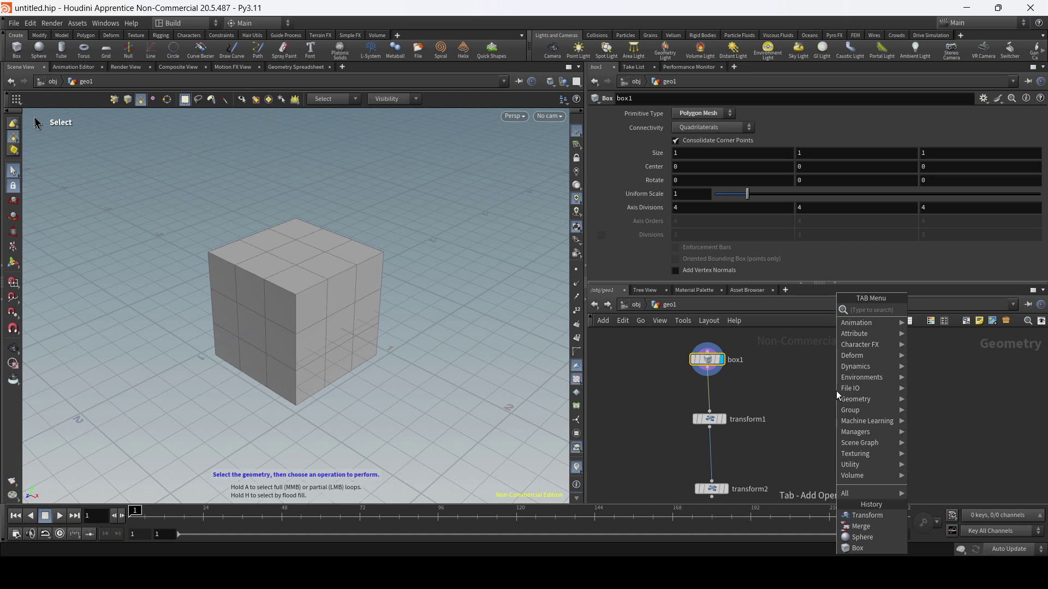
{"action": "type", "text": "sphere"}
{"action": "key", "text": "Return"}
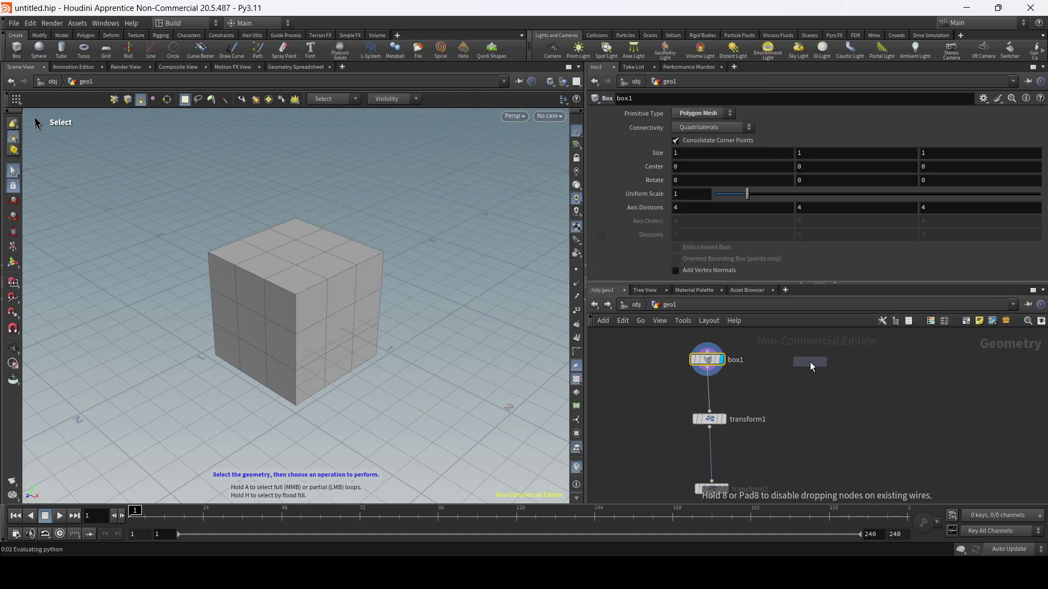
{"action": "left_click", "coordinate": [810, 362]}
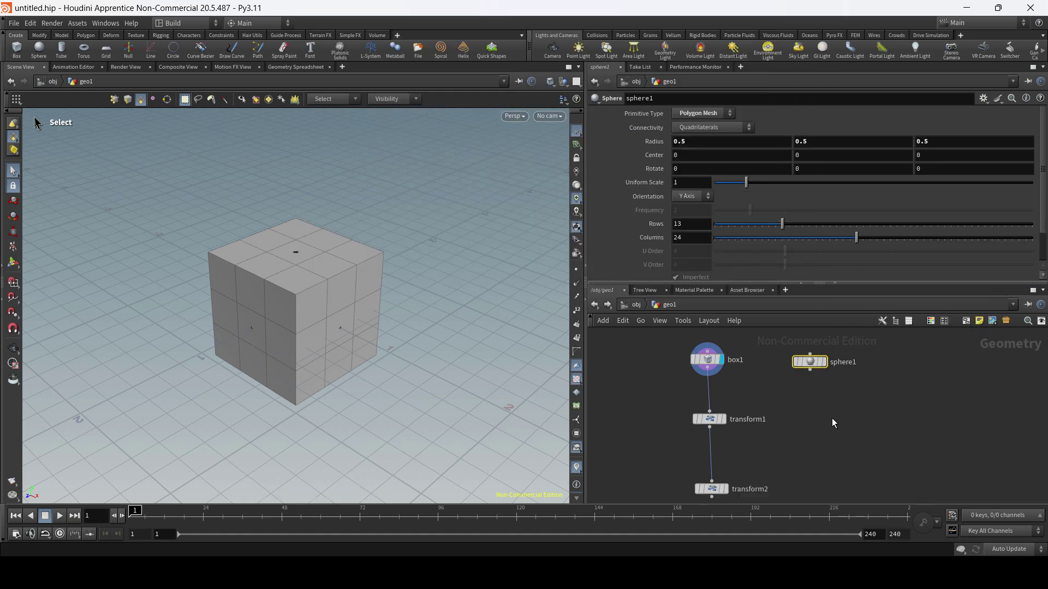
Compare the sphere and the box by alternating the display flag between them, ending on the box
{"action": "left_click", "coordinate": [825, 364]}
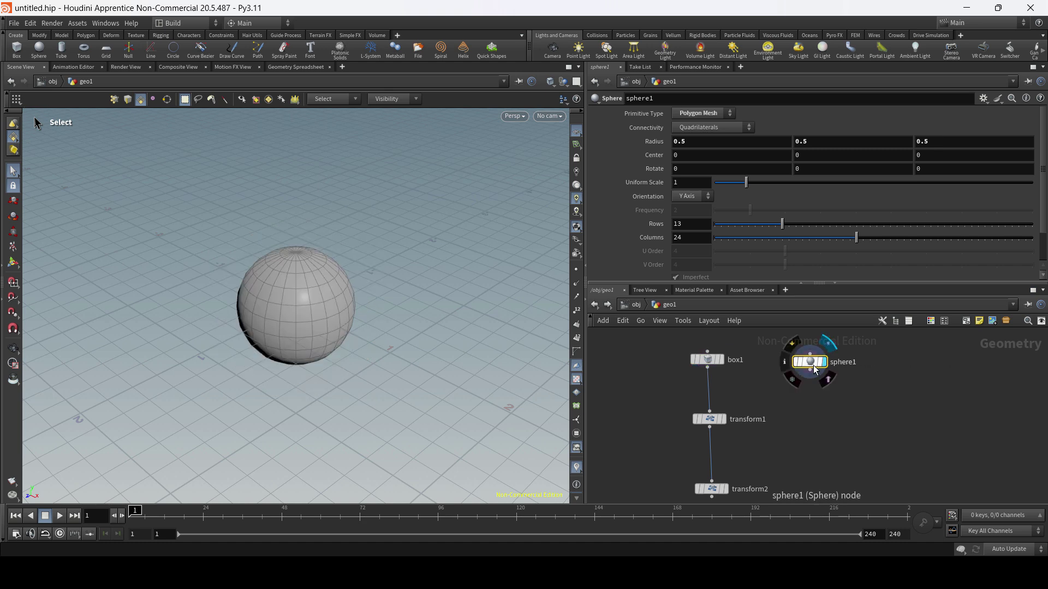
{"action": "left_click", "coordinate": [721, 360]}
{"action": "left_click", "coordinate": [826, 365]}
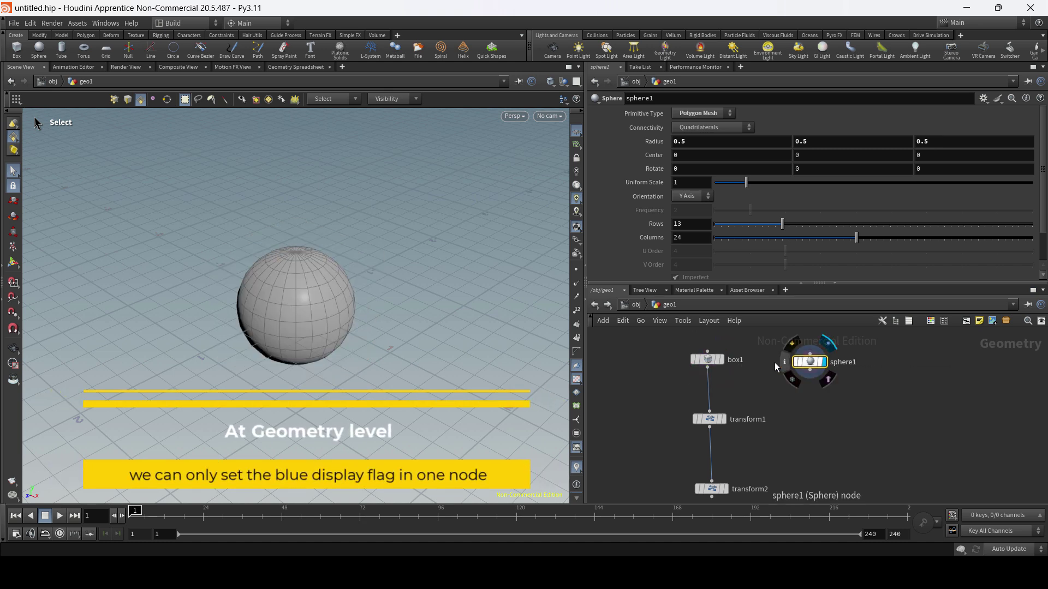
{"action": "left_click", "coordinate": [721, 362]}
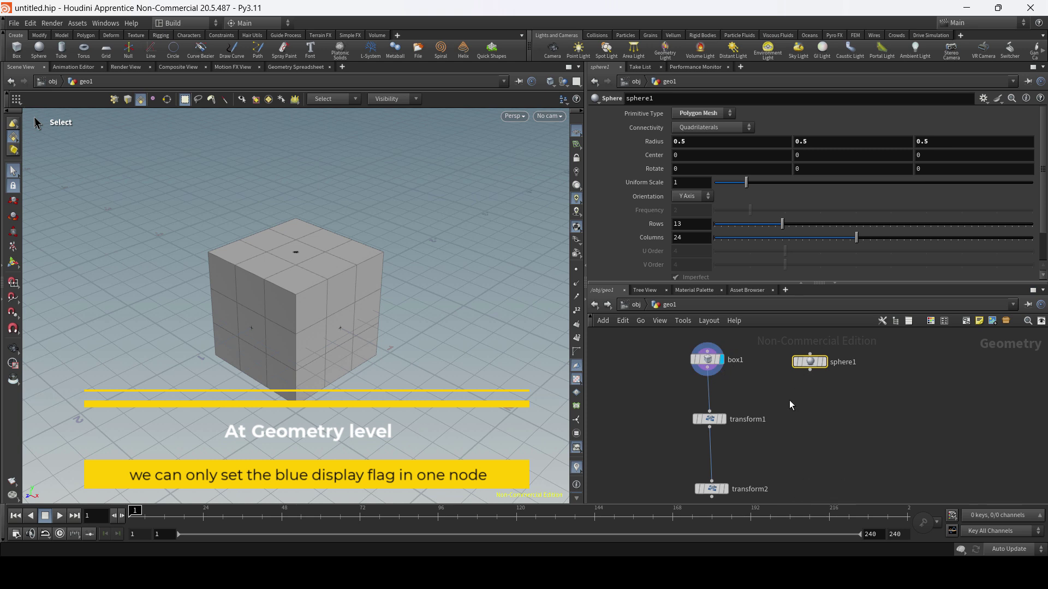
Delete the two transform nodes below the box node
{"action": "left_click_drag", "start_coordinate": [766, 408], "coordinate": [696, 513]}
{"action": "mouse_move", "coordinate": [706, 494]}
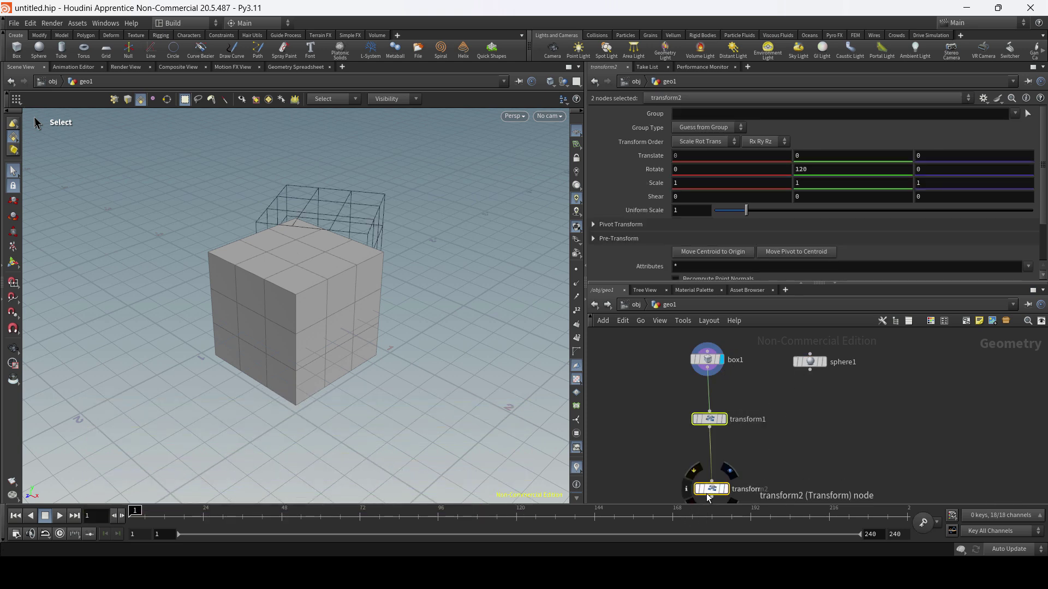
{"action": "key", "text": "Delete"}
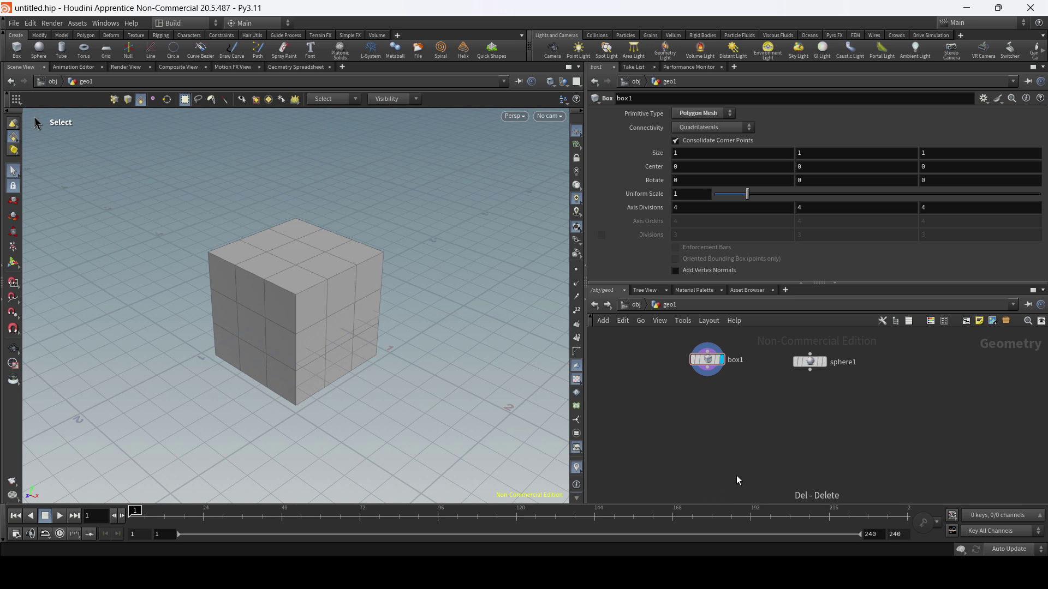
Set the display flag on the sphere node and open its parameters
{"action": "left_click", "coordinate": [828, 369]}
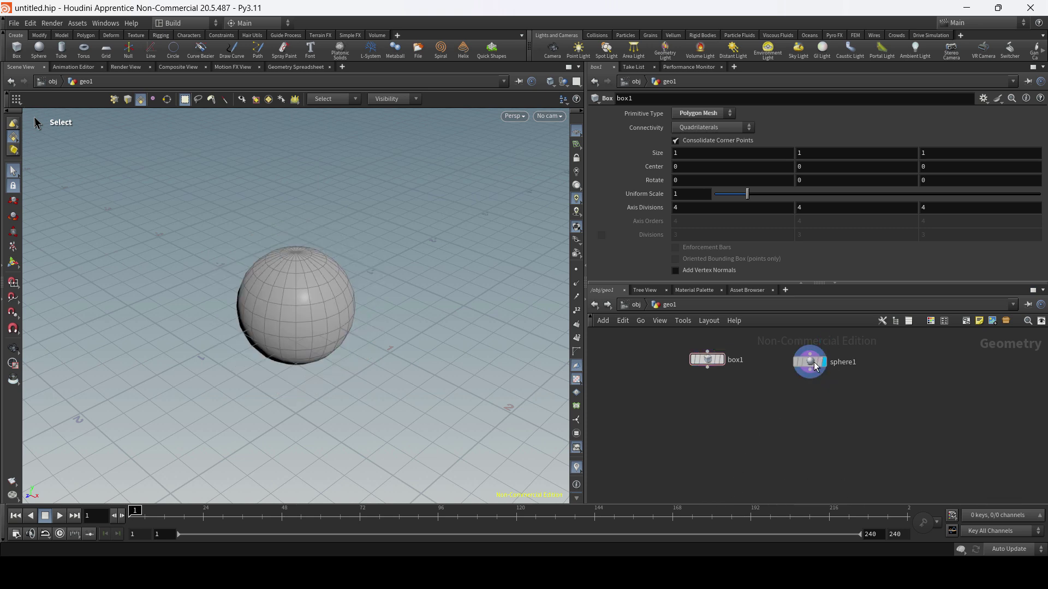
{"action": "left_click", "coordinate": [810, 362]}
{"action": "left_click", "coordinate": [752, 413]}
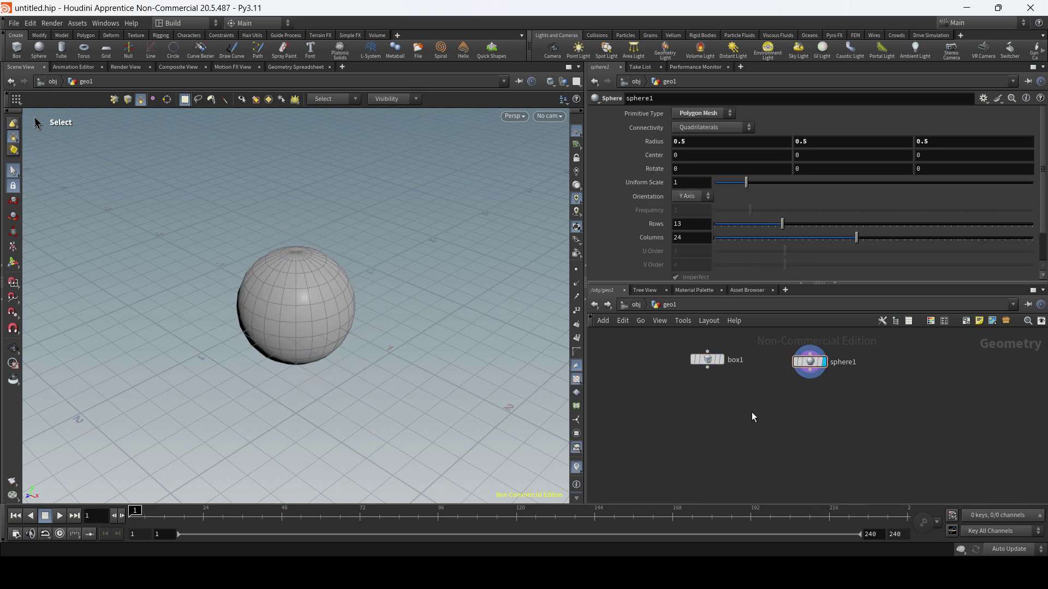
Add a Merge node below the box and sphere nodes and connect both outputs to its input
{"action": "key", "text": "Tab"}
{"action": "type", "text": "merge"}
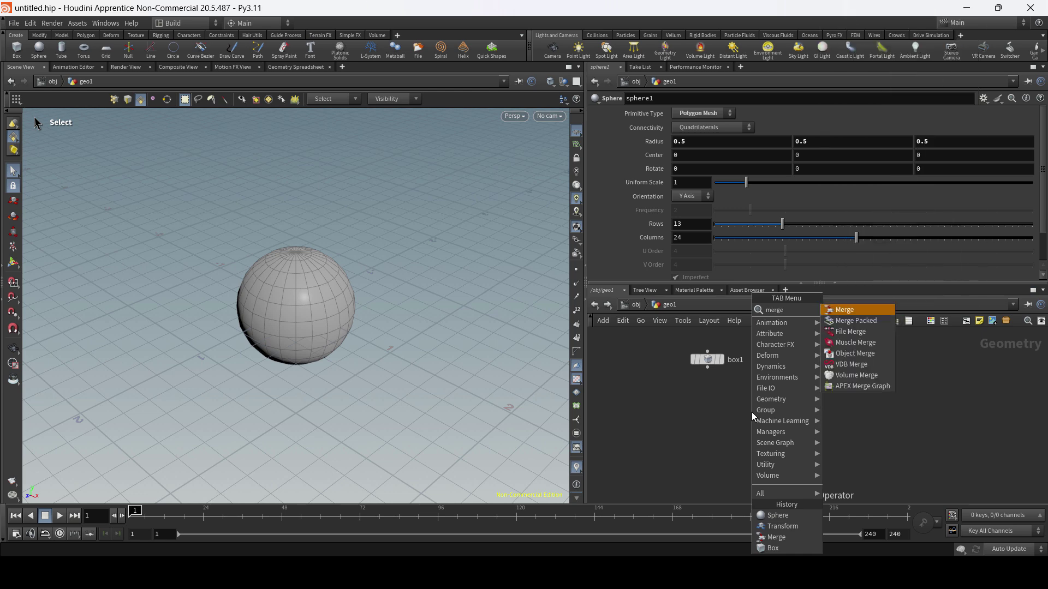
{"action": "key", "text": "Return"}
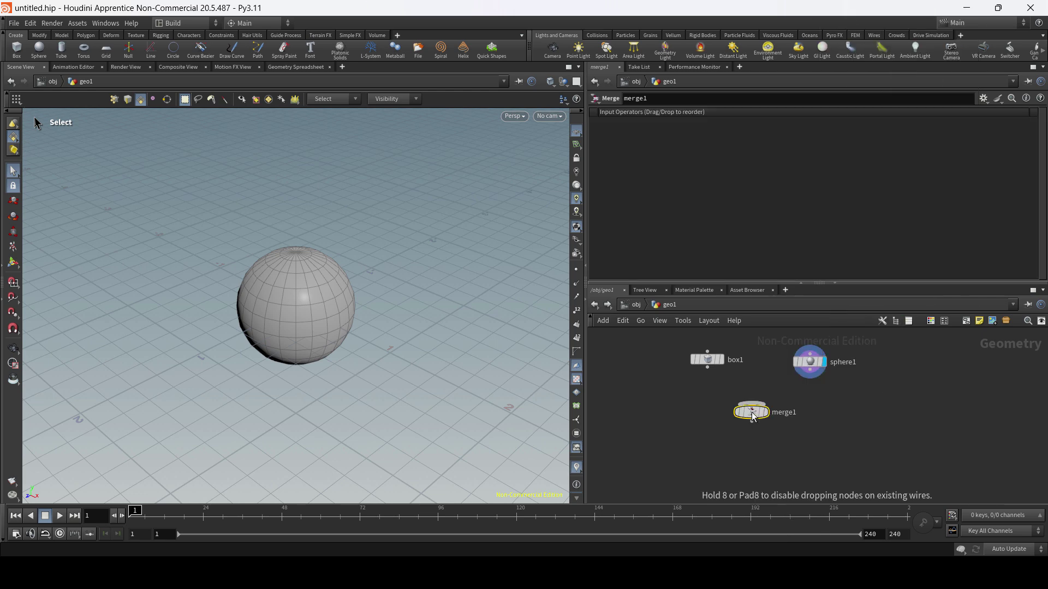
{"action": "left_click_drag", "start_coordinate": [707, 368], "coordinate": [751, 404]}
{"action": "left_click_drag", "start_coordinate": [812, 374], "coordinate": [758, 405]}
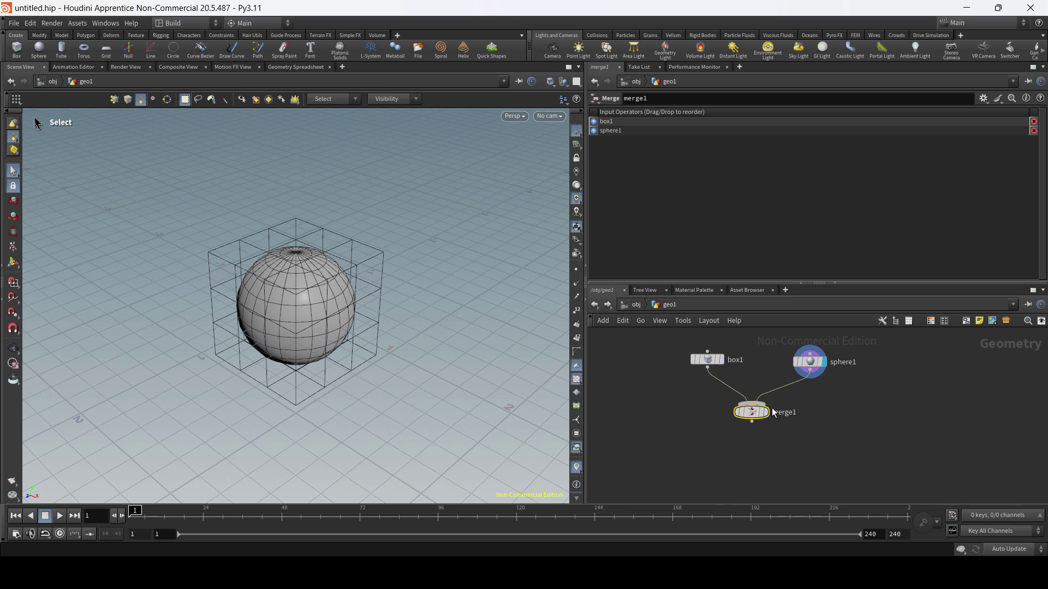
Set the display flag on the merge node, add a Transform node beside it, and move the merge node lower to make room
{"action": "left_click", "coordinate": [768, 418]}
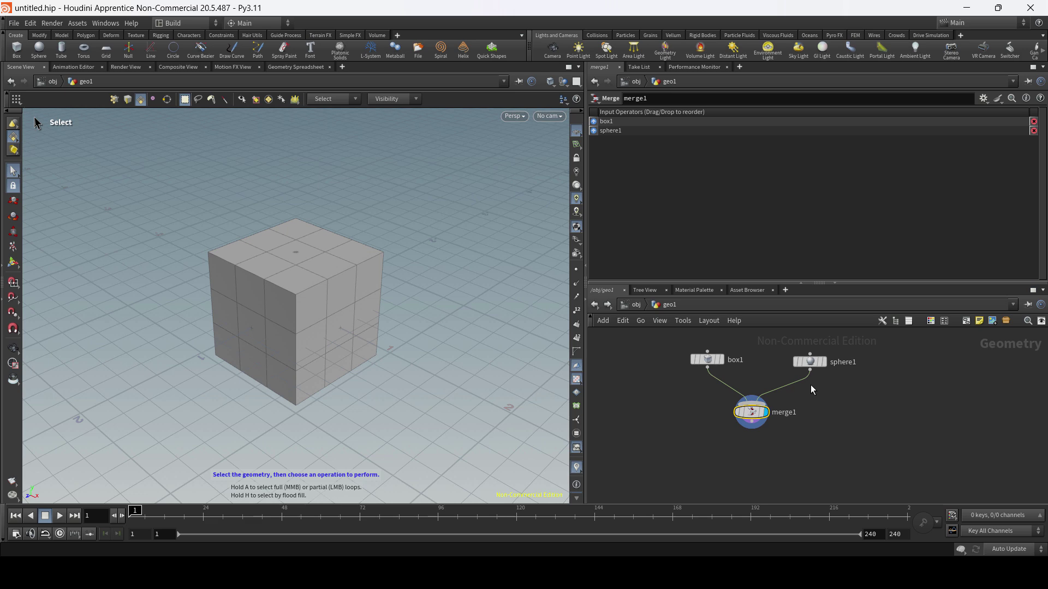
{"action": "key", "text": "Tab"}
{"action": "type", "text": "t"}
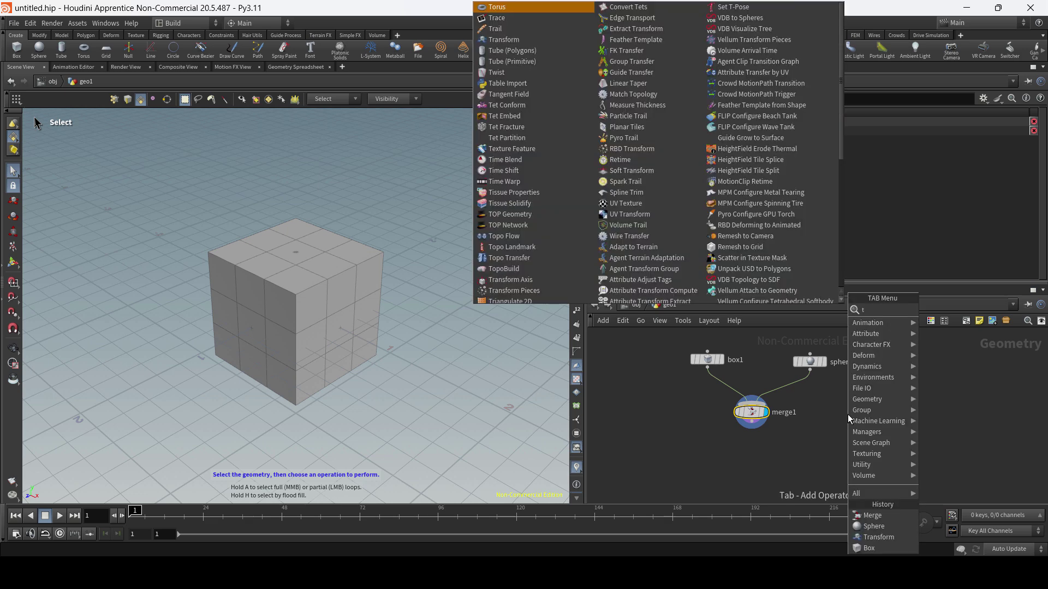
{"action": "type", "text": "ransfor"}
{"action": "key", "text": "Return"}
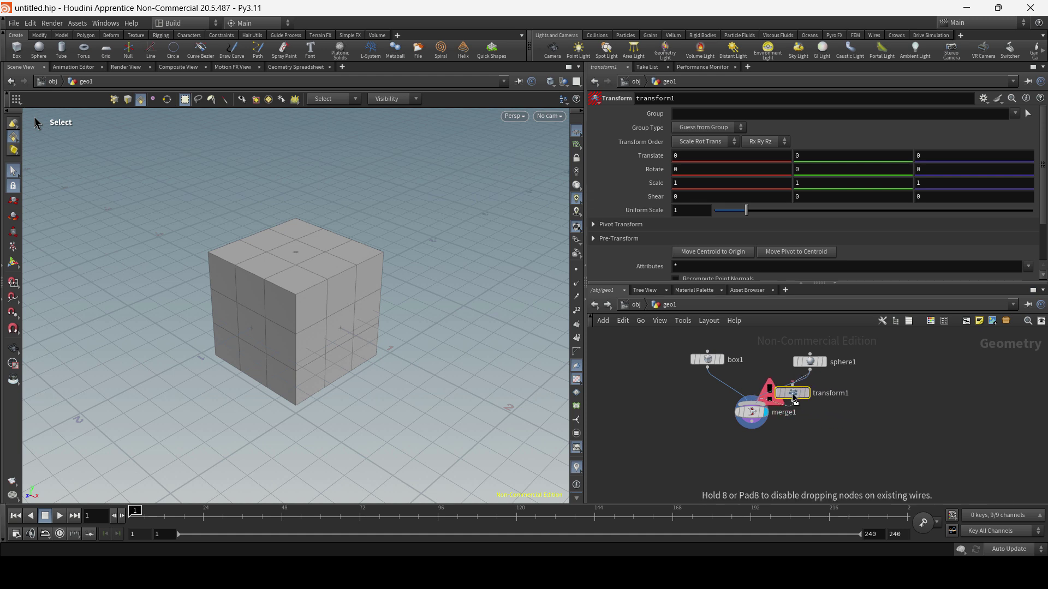
{"action": "left_click", "coordinate": [842, 423]}
{"action": "left_click_drag", "start_coordinate": [759, 422], "coordinate": [760, 485]}
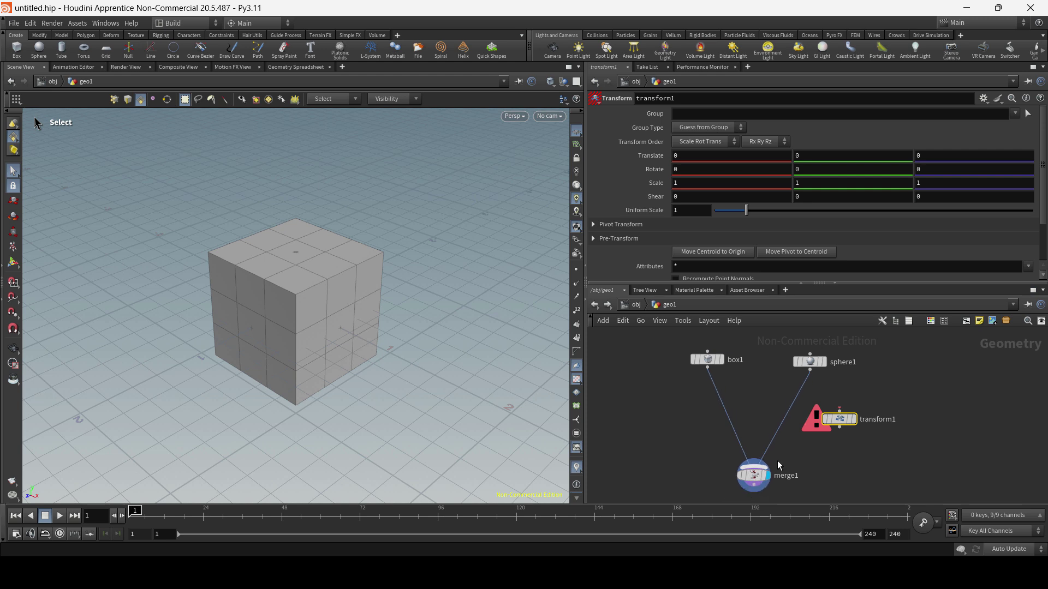
Insert the new Transform node into the wire between the sphere and the merge, and set its Z translation to 1
{"action": "left_click_drag", "start_coordinate": [844, 422], "coordinate": [798, 425]}
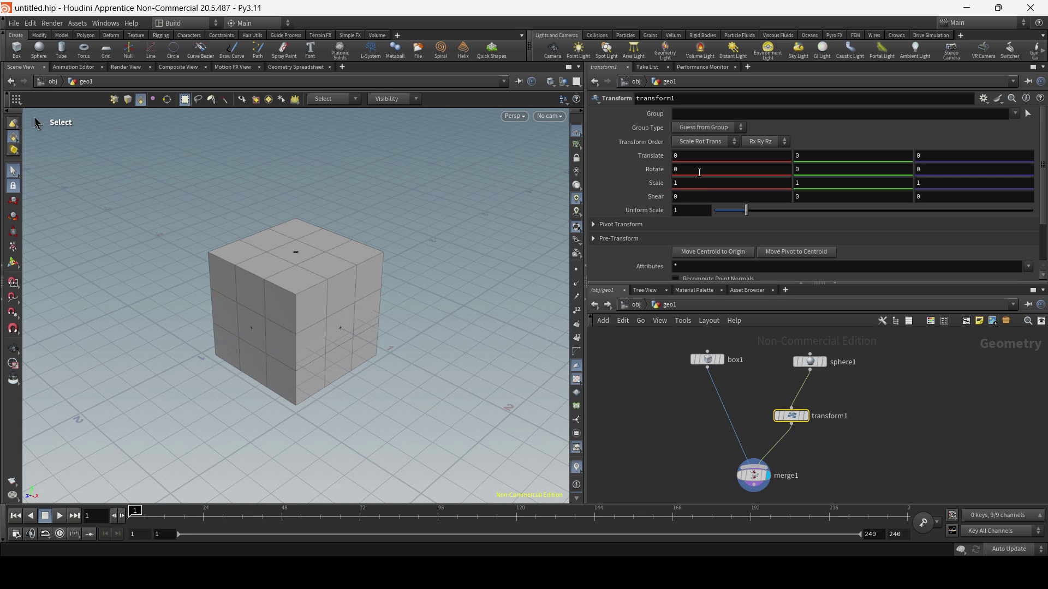
{"action": "key", "text": "Tab"}
{"action": "key", "text": "Return"}
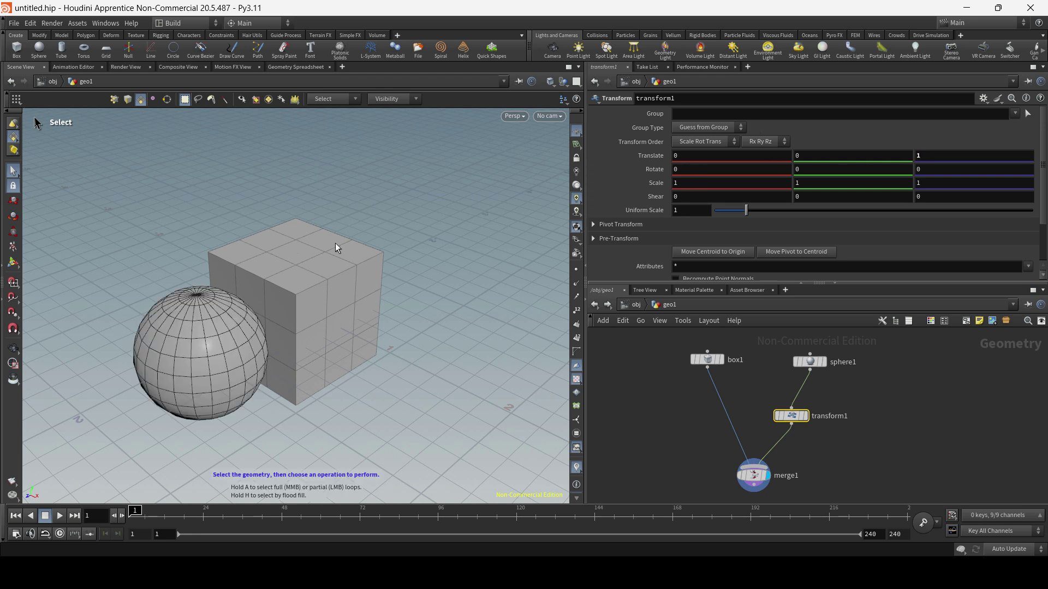
Display the box, sphere, transform and merge nodes in turn, ending on the merge, and check the combined result at object level
{"action": "left_click", "coordinate": [722, 360]}
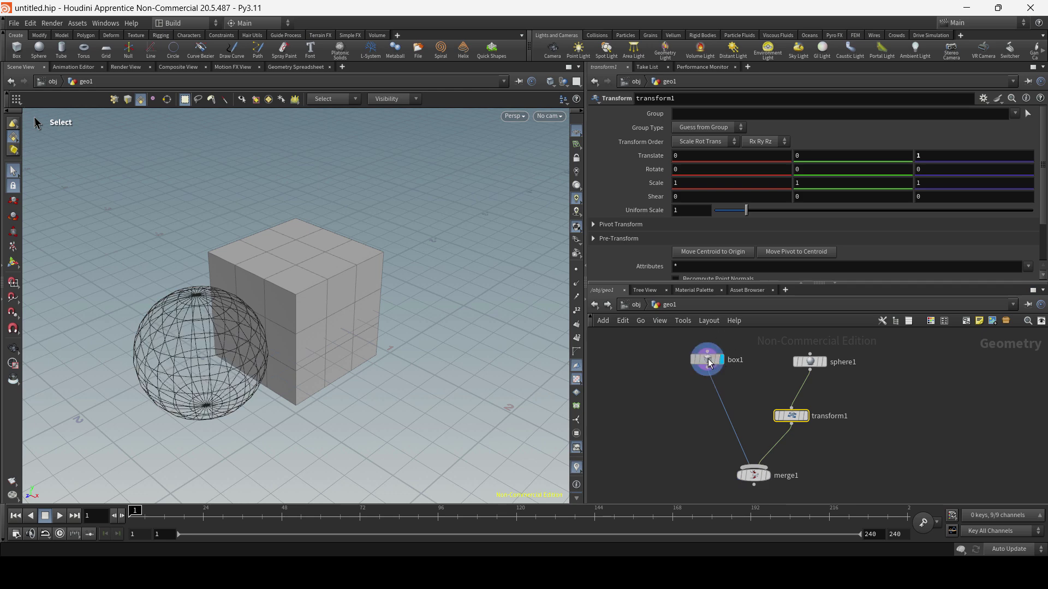
{"action": "left_click", "coordinate": [707, 359]}
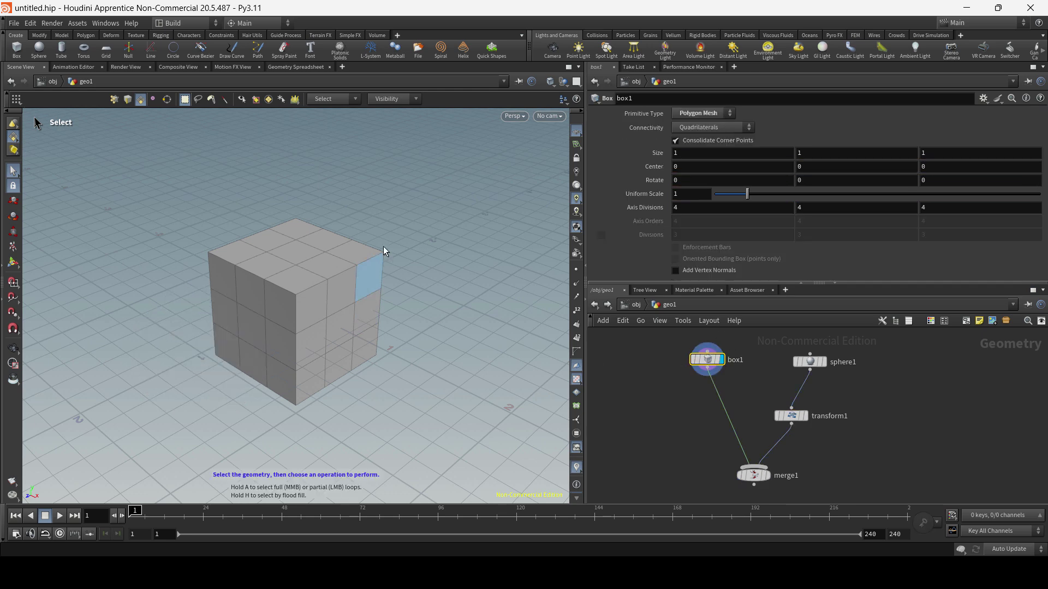
{"action": "left_click", "coordinate": [828, 371]}
{"action": "left_click", "coordinate": [810, 362]}
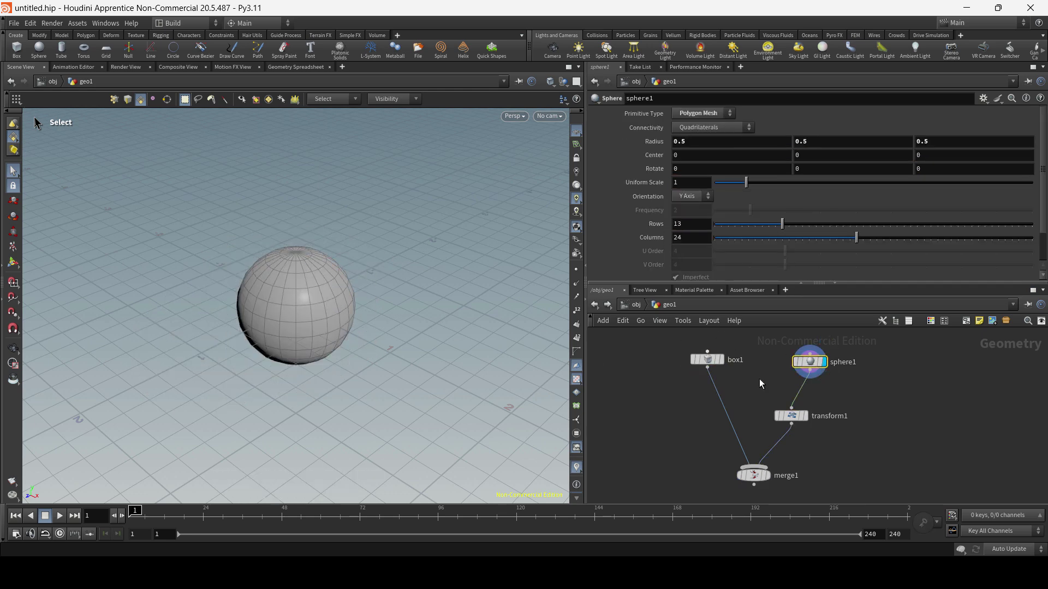
{"action": "left_click", "coordinate": [804, 416]}
{"action": "left_click", "coordinate": [791, 416]}
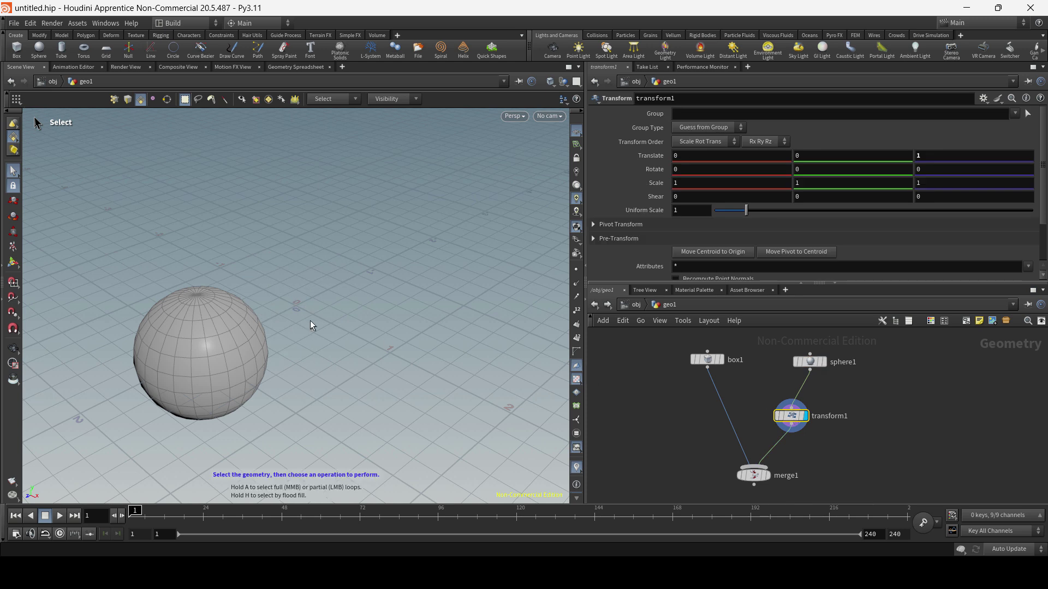
{"action": "left_click", "coordinate": [760, 476]}
{"action": "left_click", "coordinate": [756, 477]}
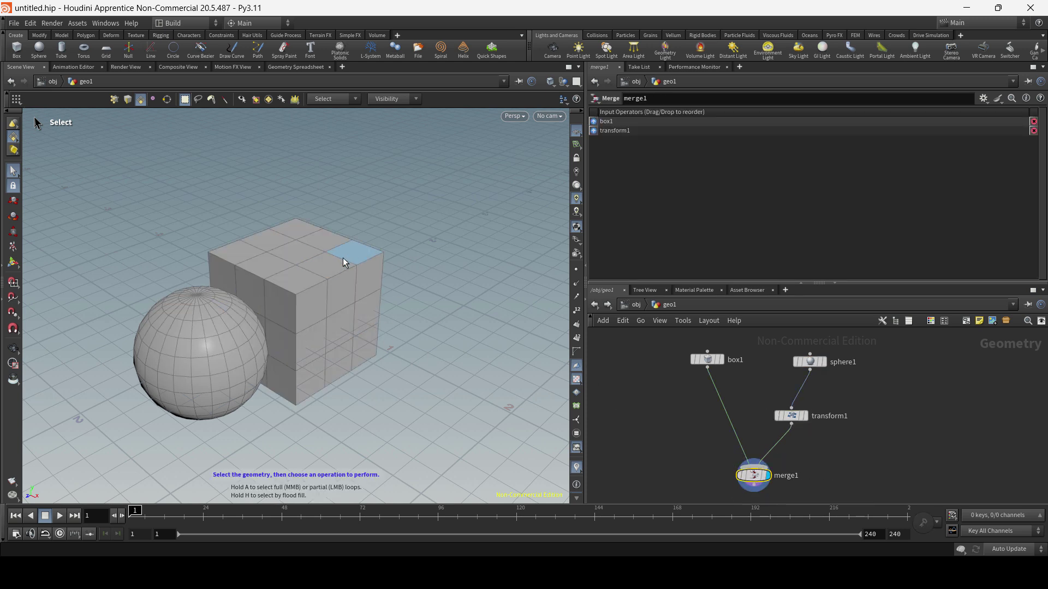
{"action": "left_click", "coordinate": [636, 306]}
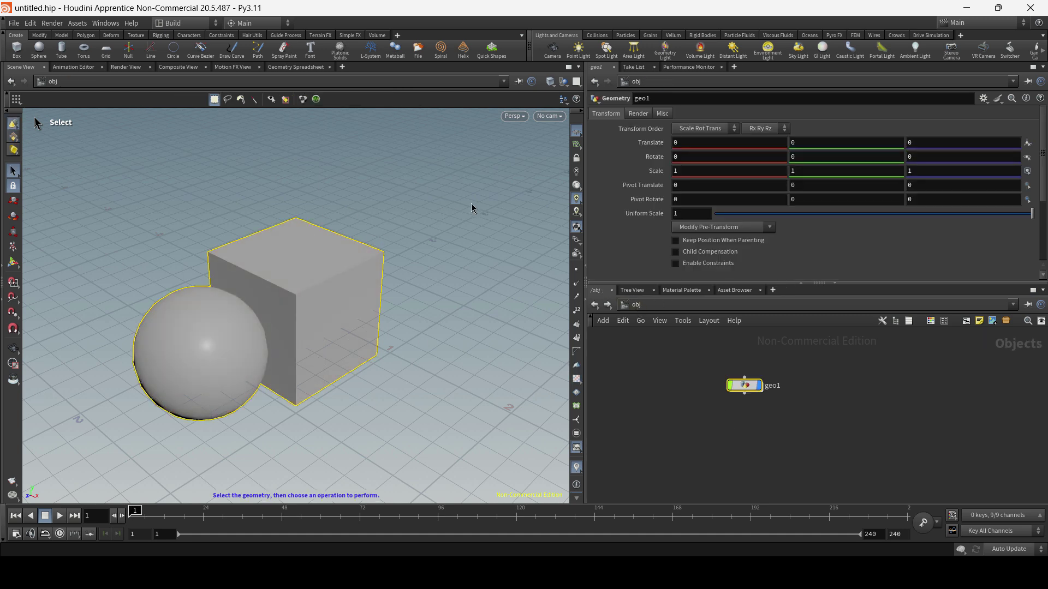
{"action": "double_click", "coordinate": [745, 385]}
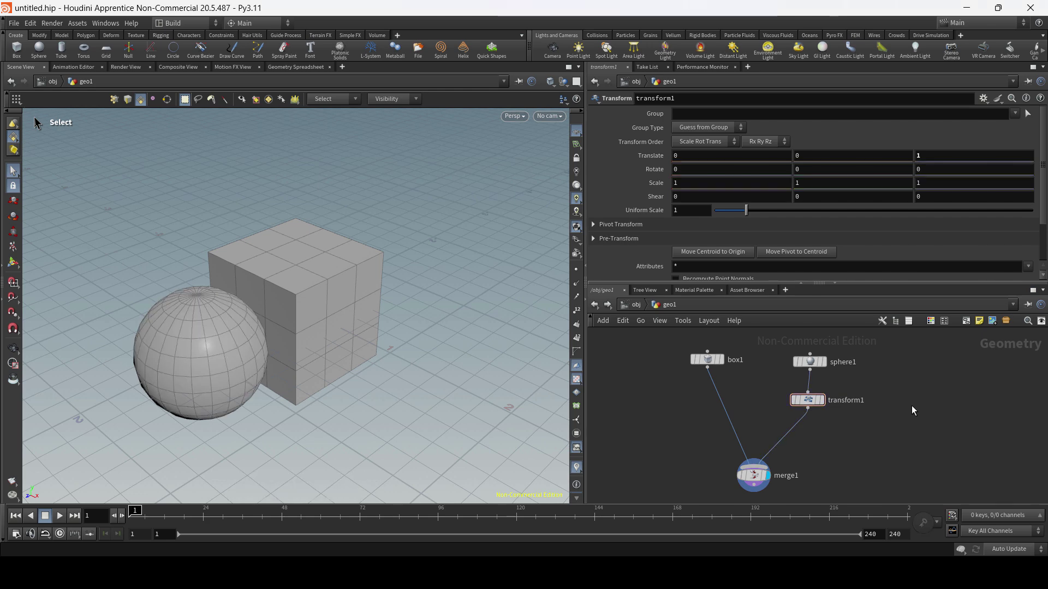
Add a Torus node beside the sphere node and connect its output to the merge node
{"action": "key", "text": "Tab"}
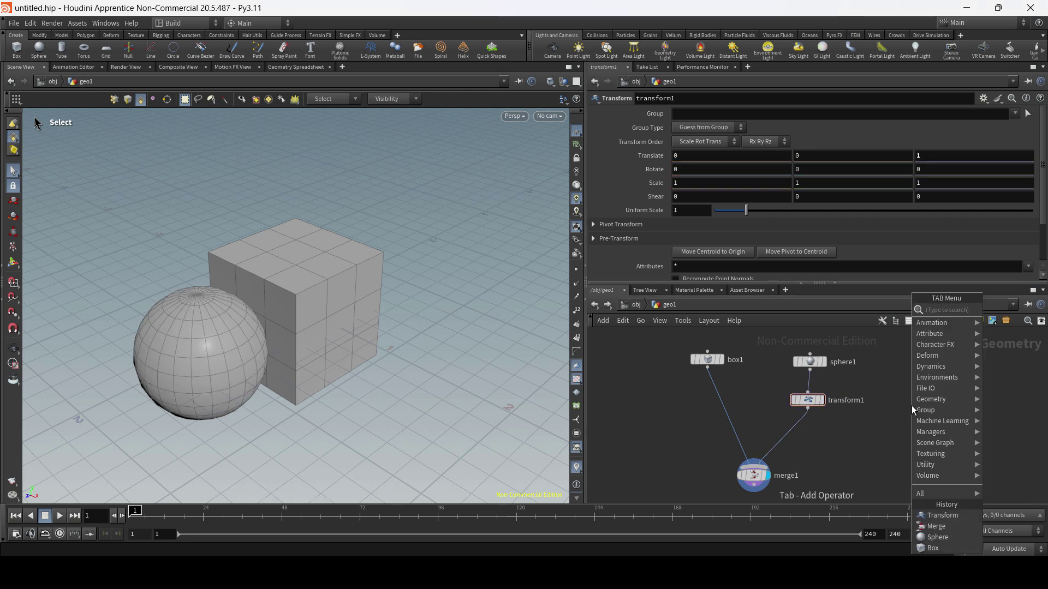
{"action": "type", "text": "tor"}
{"action": "key", "text": "Return"}
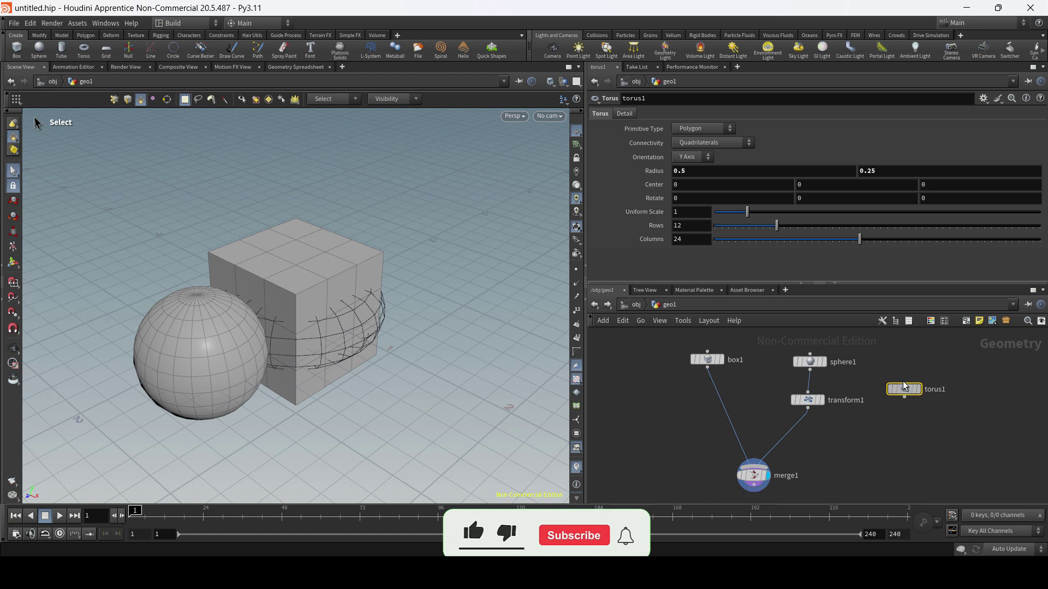
{"action": "left_click", "coordinate": [896, 364]}
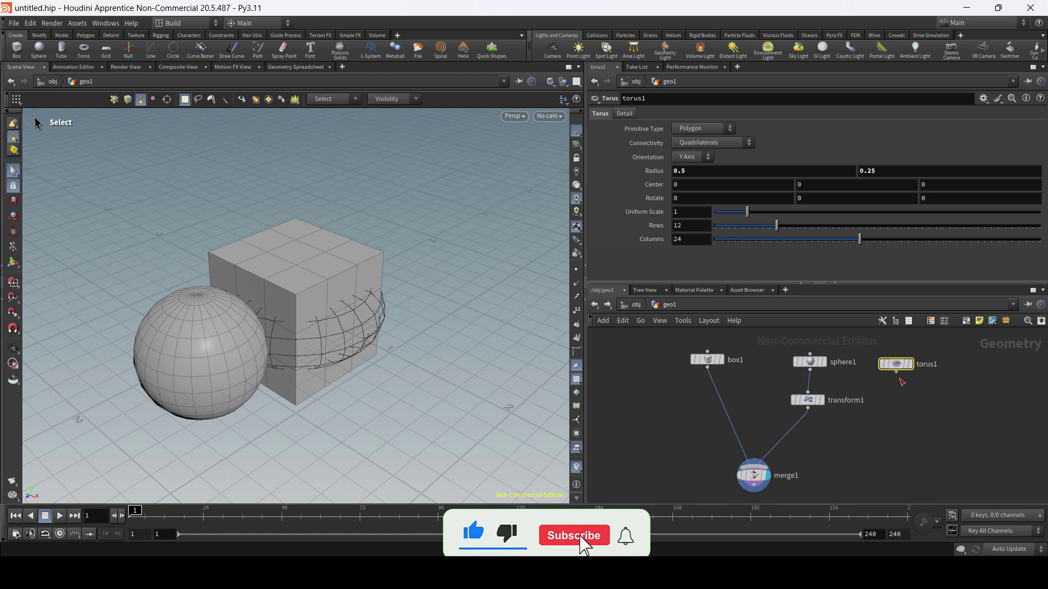
{"action": "left_click_drag", "start_coordinate": [896, 373], "coordinate": [769, 476]}
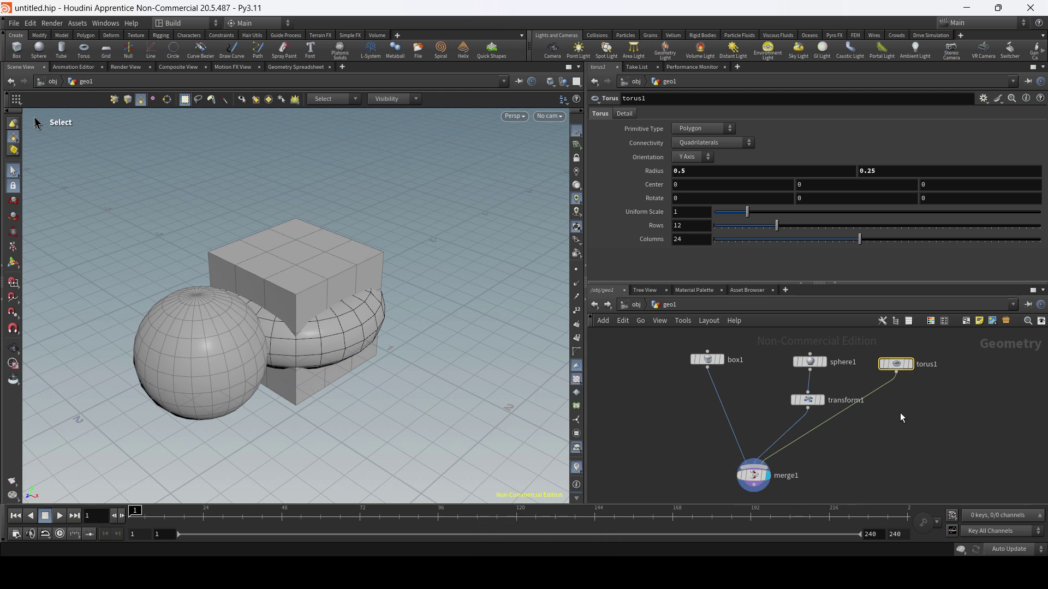
Insert a Transform node between the torus and the merge, aligned below the torus, and set its uniform scale to 1.77
{"action": "key", "text": "Tab"}
{"action": "type", "text": "trans"}
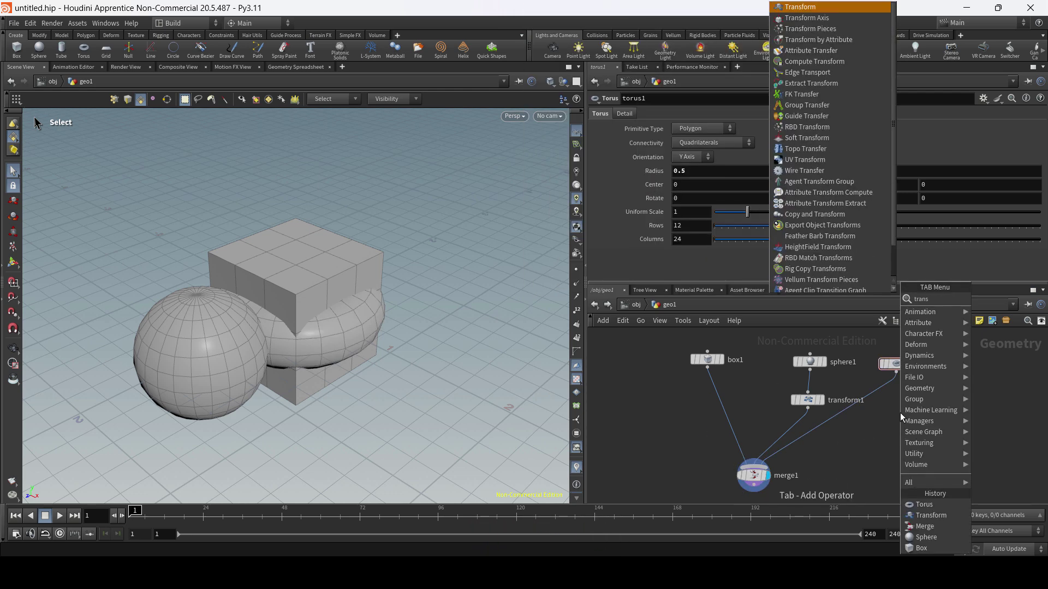
{"action": "key", "text": "Return"}
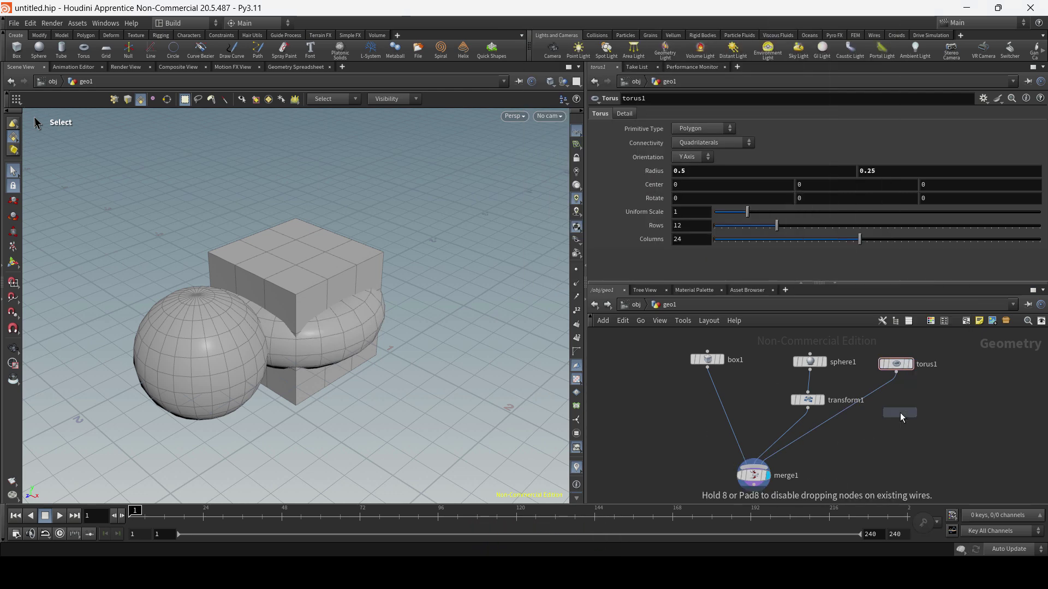
{"action": "left_click", "coordinate": [870, 398]}
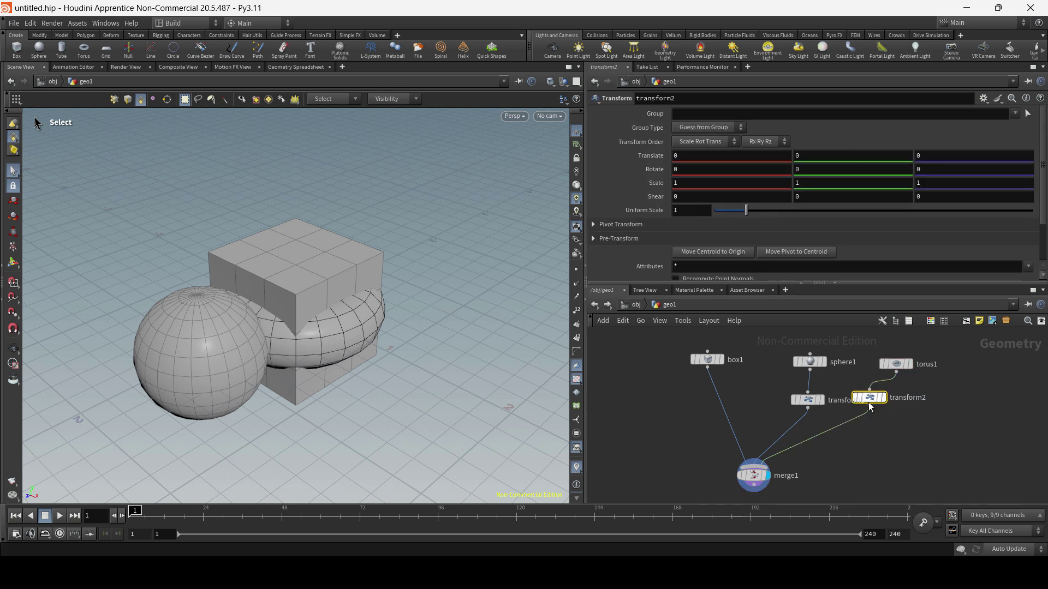
{"action": "left_click_drag", "start_coordinate": [871, 407], "coordinate": [896, 409]}
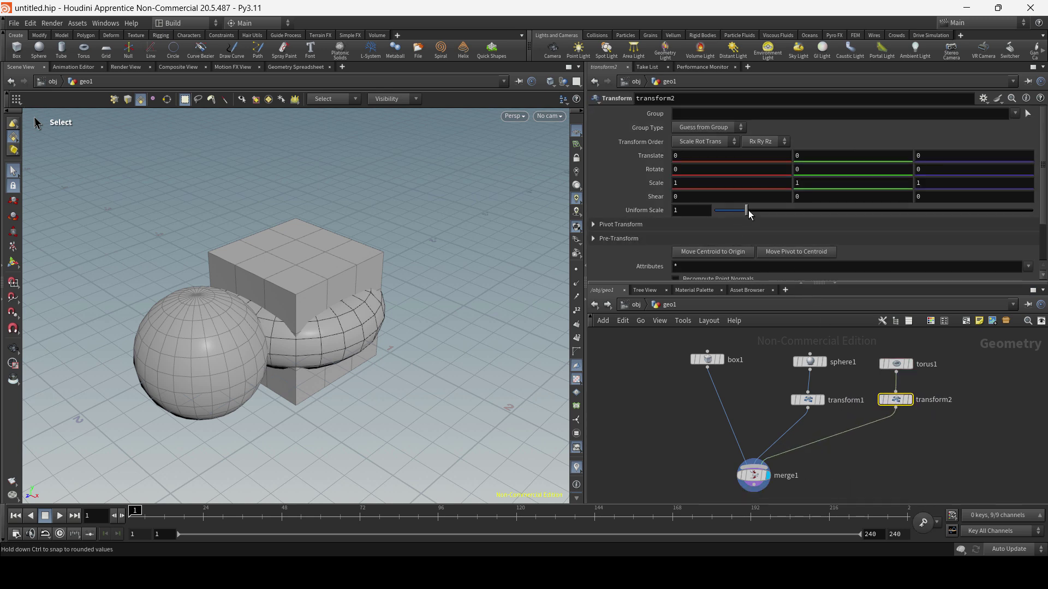
{"action": "left_click_drag", "start_coordinate": [747, 214], "coordinate": [772, 215]}
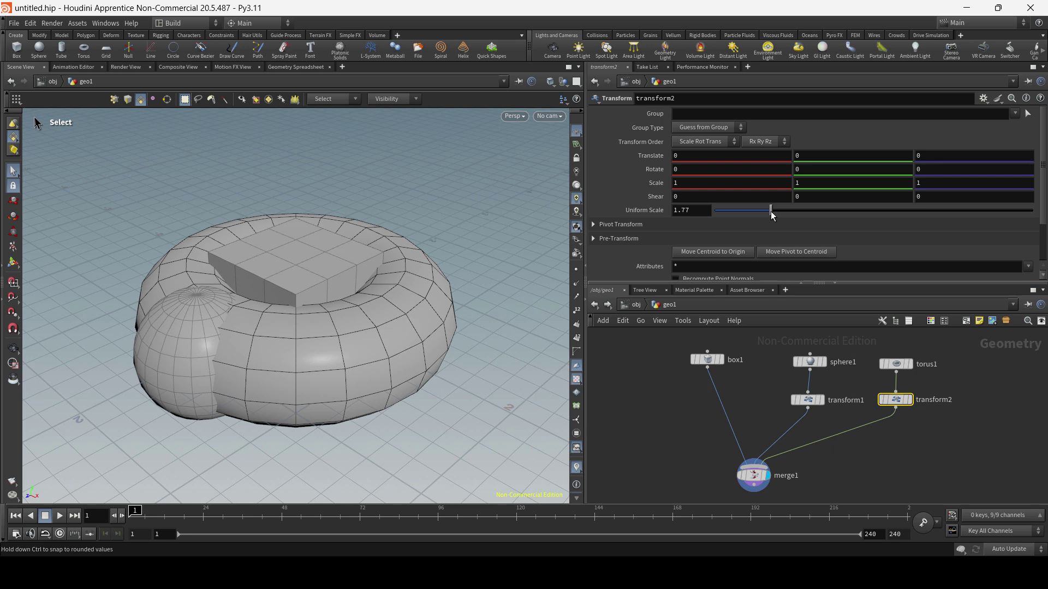
Insert a second Transform node below the torus's scaling transform, align it in the column, and set its X translation to 1.9
{"action": "key", "text": "Tab"}
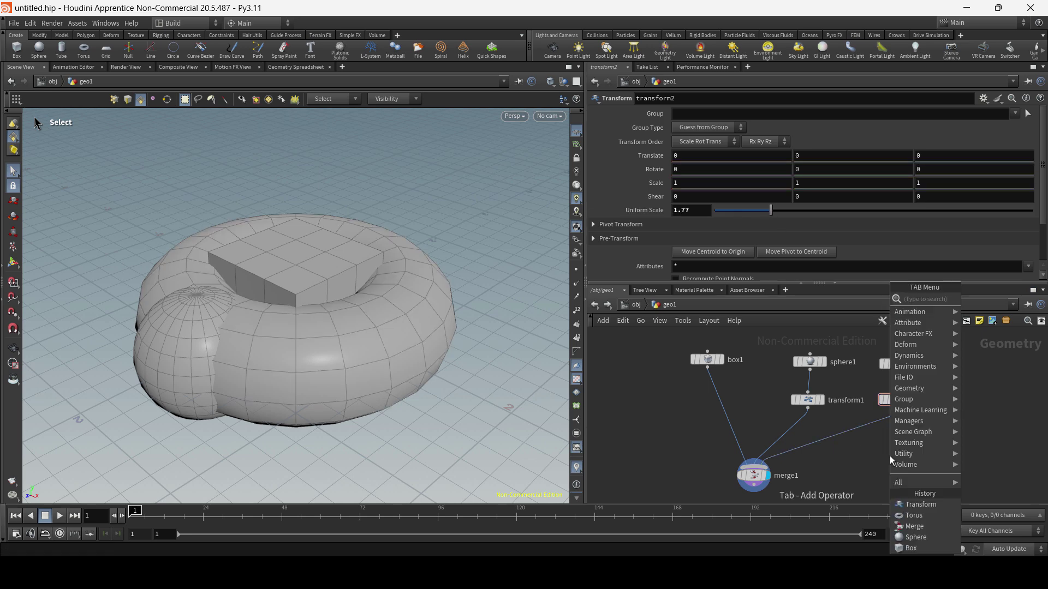
{"action": "mouse_move", "coordinate": [889, 456]}
{"action": "key", "text": "Return"}
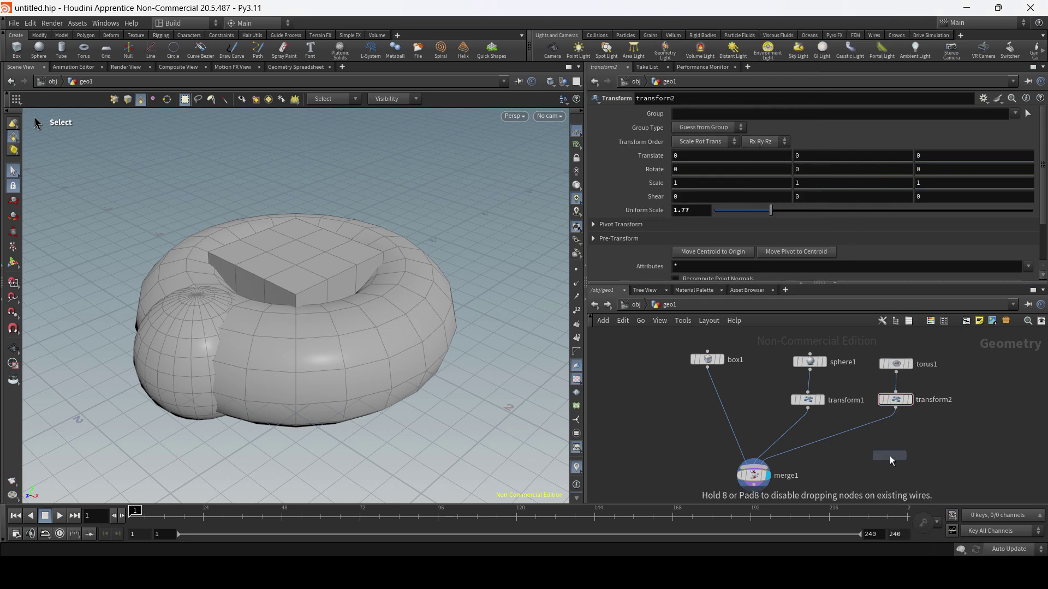
{"action": "left_click", "coordinate": [847, 437]}
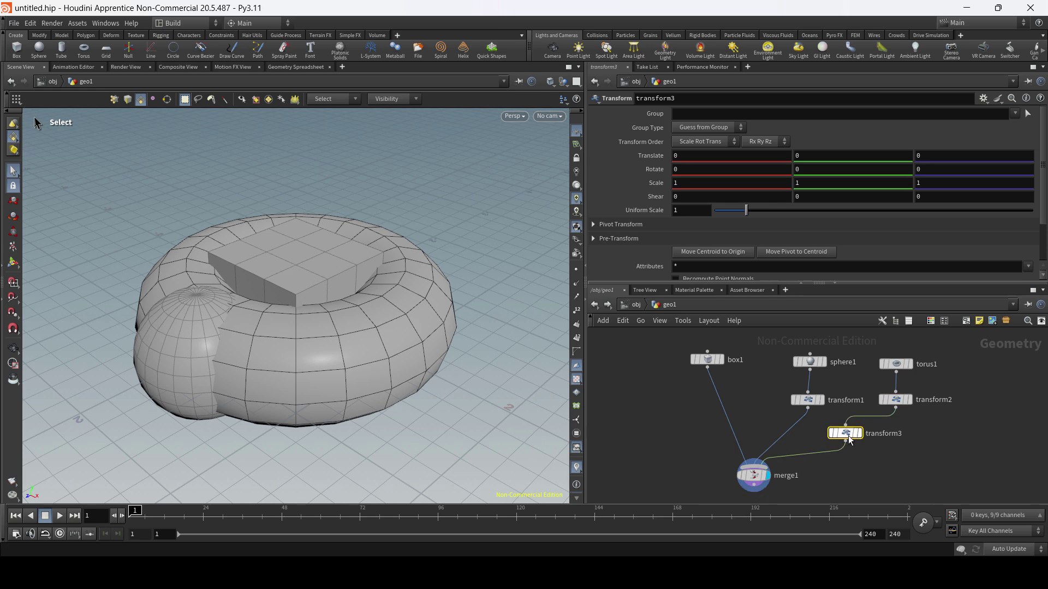
{"action": "left_click_drag", "start_coordinate": [850, 439], "coordinate": [902, 449]}
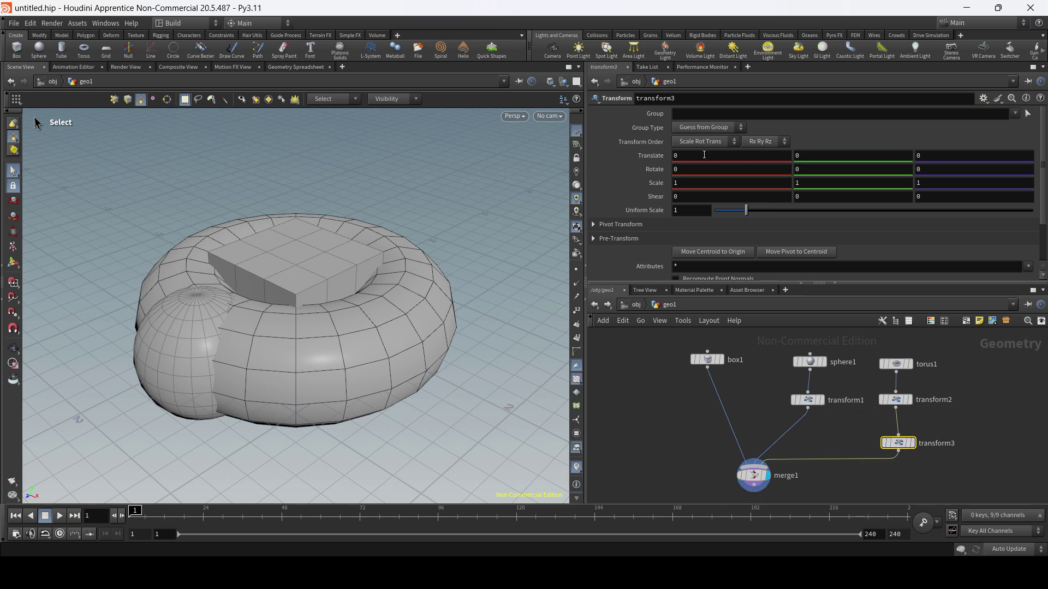
{"action": "middle_click_drag", "start_coordinate": [705, 155], "coordinate": [826, 172]}
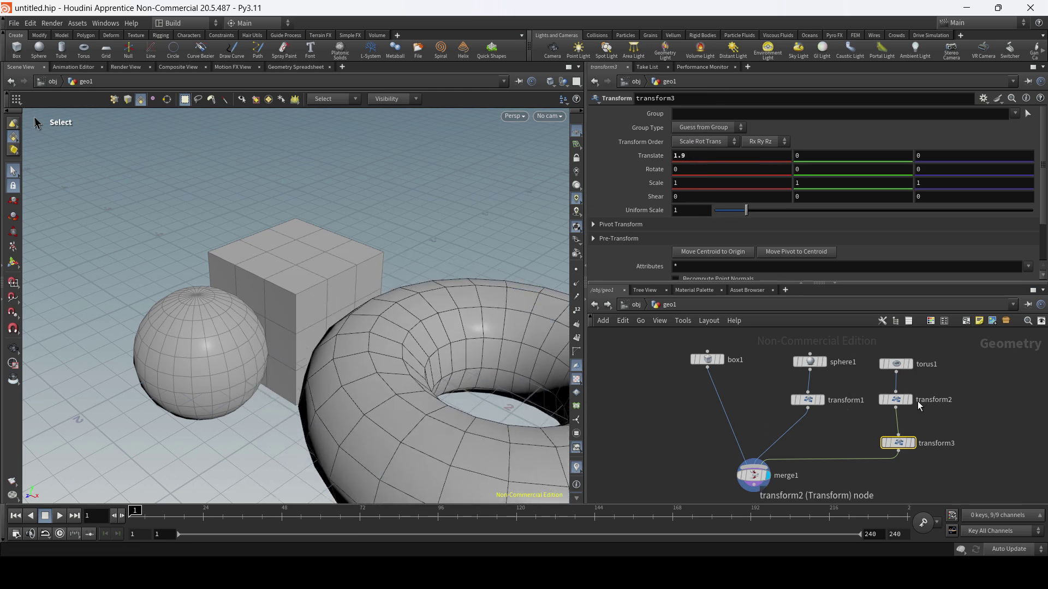
{"action": "mouse_move", "coordinate": [899, 447]}
{"action": "left_click_drag", "start_coordinate": [899, 447], "coordinate": [897, 441]}
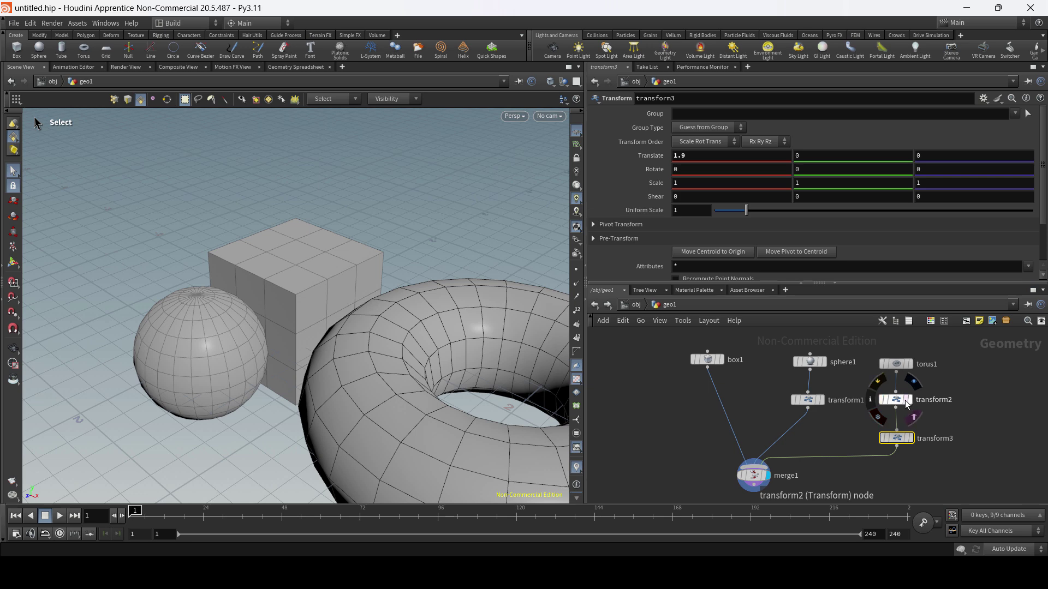
Review the parameters of the torus's two Transform nodes and toggle bypass on the scaling one to compare, leaving it active
{"action": "left_click", "coordinate": [897, 399]}
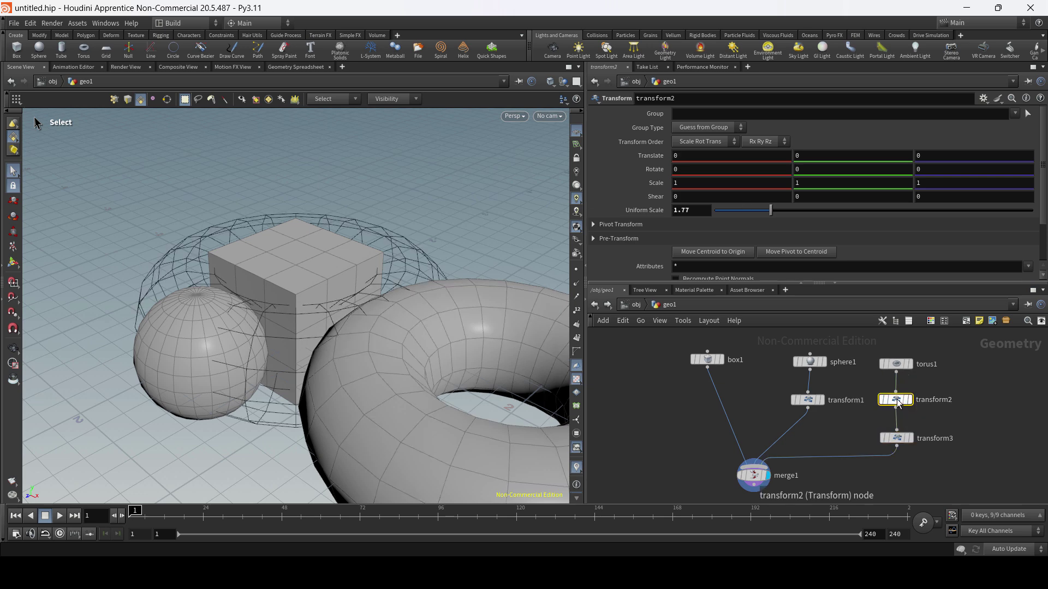
{"action": "left_click", "coordinate": [896, 439]}
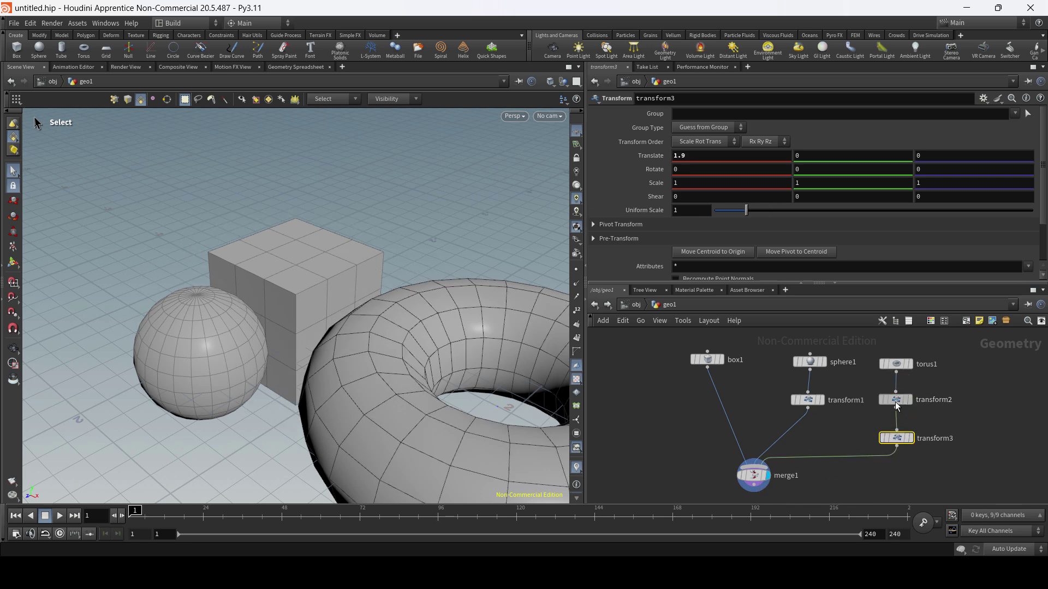
{"action": "left_click", "coordinate": [890, 402]}
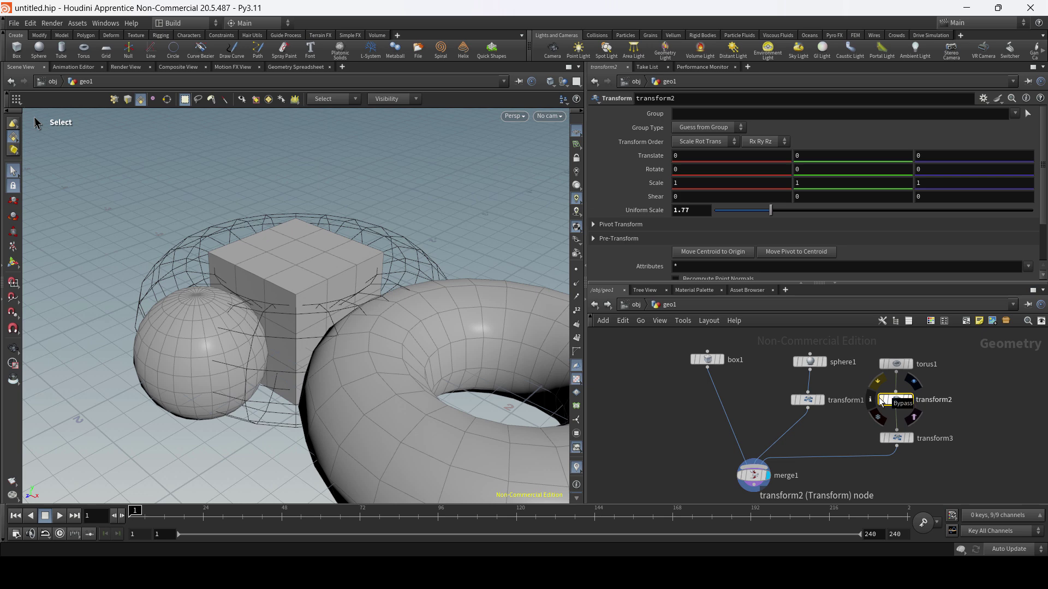
{"action": "left_click", "coordinate": [881, 401]}
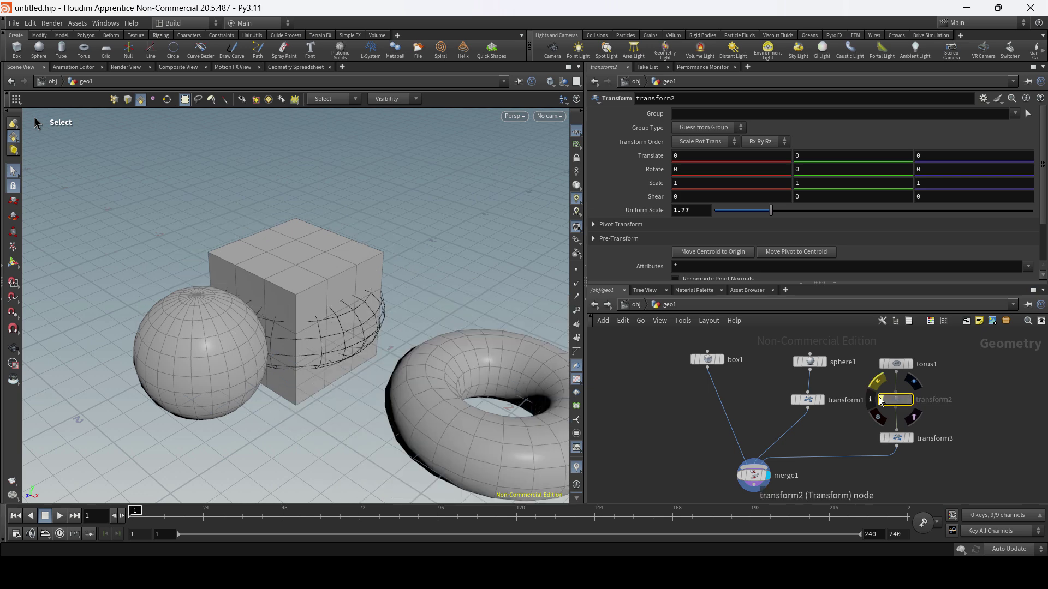
{"action": "left_click", "coordinate": [879, 397]}
{"action": "left_click", "coordinate": [878, 397]}
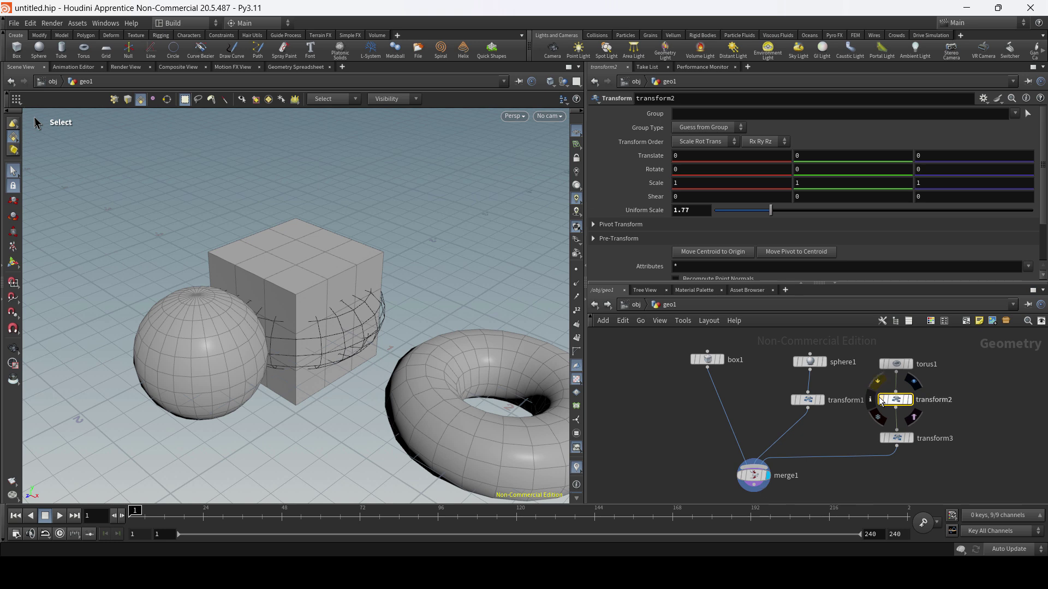
{"action": "left_click", "coordinate": [879, 398]}
Rename the transform node directly below the torus as scale
{"action": "double_click", "coordinate": [942, 400]}
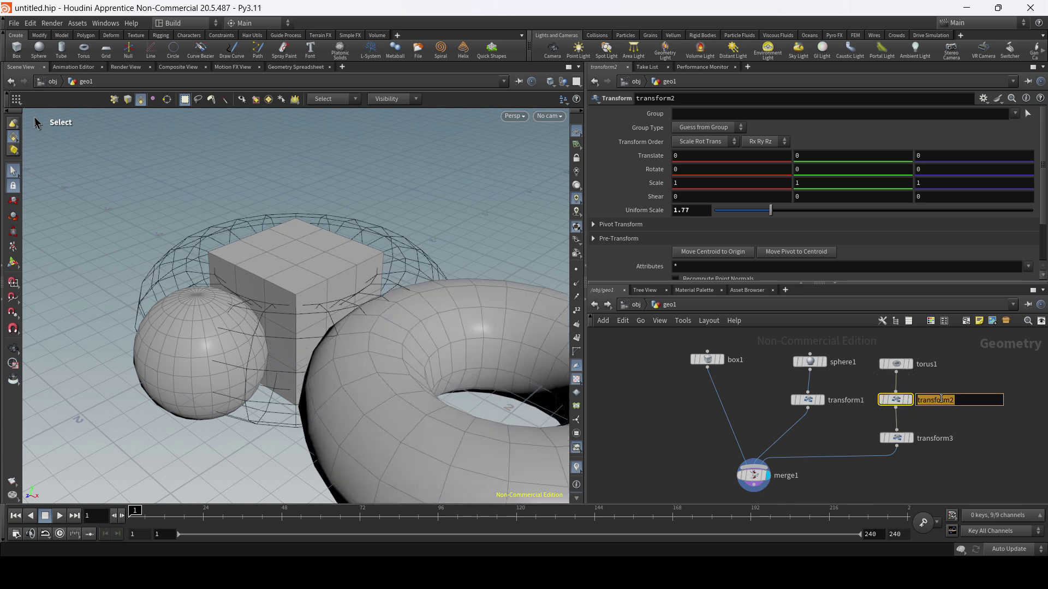
{"action": "type", "text": "scale"}
{"action": "key", "text": "Return"}
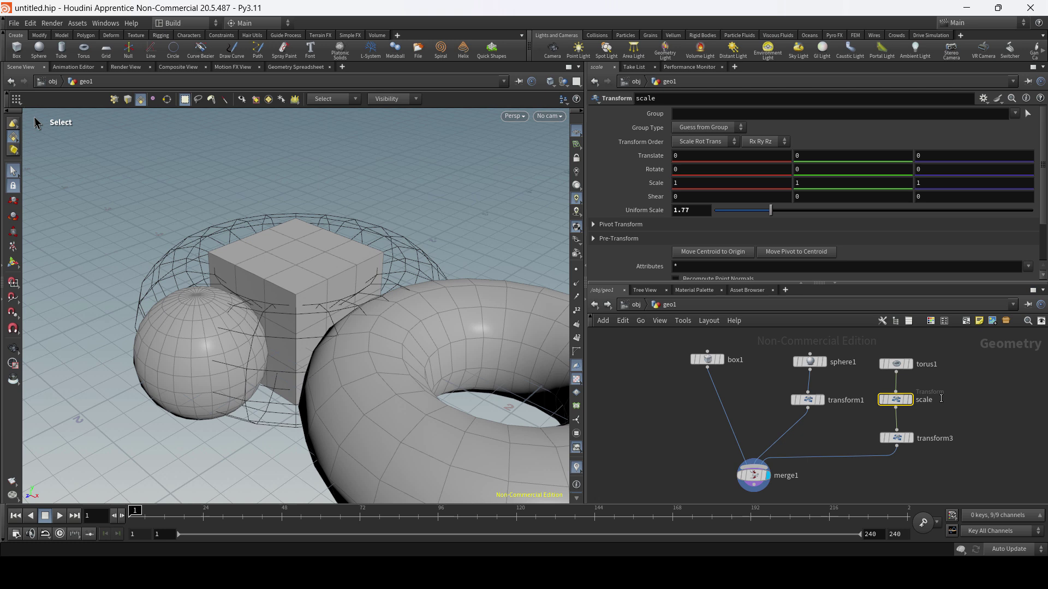
Rename the lower transform node in the torus branch as move
{"action": "double_click", "coordinate": [924, 437]}
{"action": "type", "text": "move"}
{"action": "key", "text": "Return"}
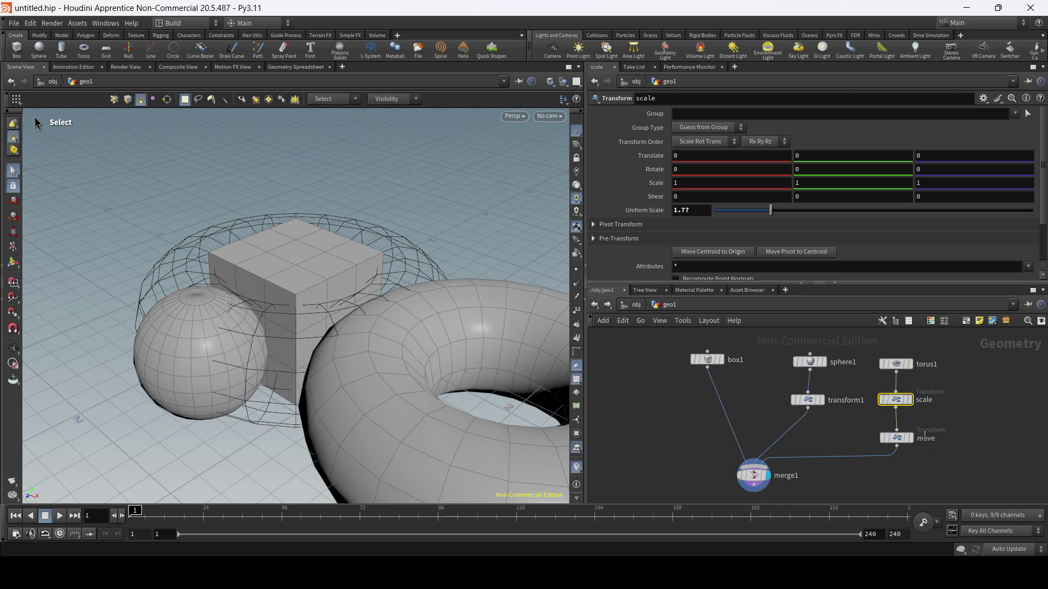
Inspect the node information of the scale transform, including its point and primitive data, and close it
{"action": "mouse_move", "coordinate": [873, 405]}
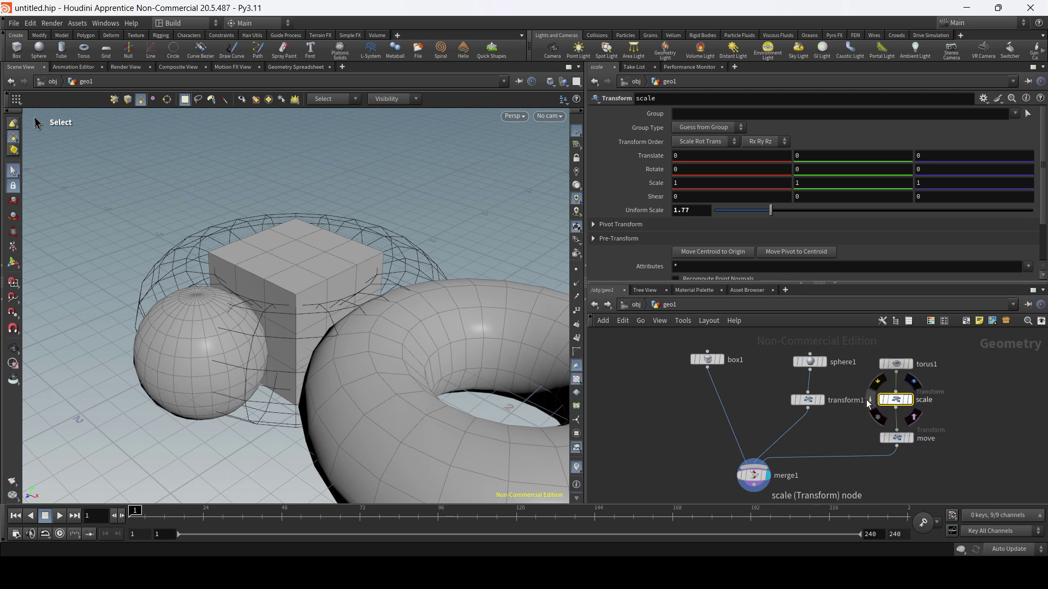
{"action": "left_click", "coordinate": [870, 400]}
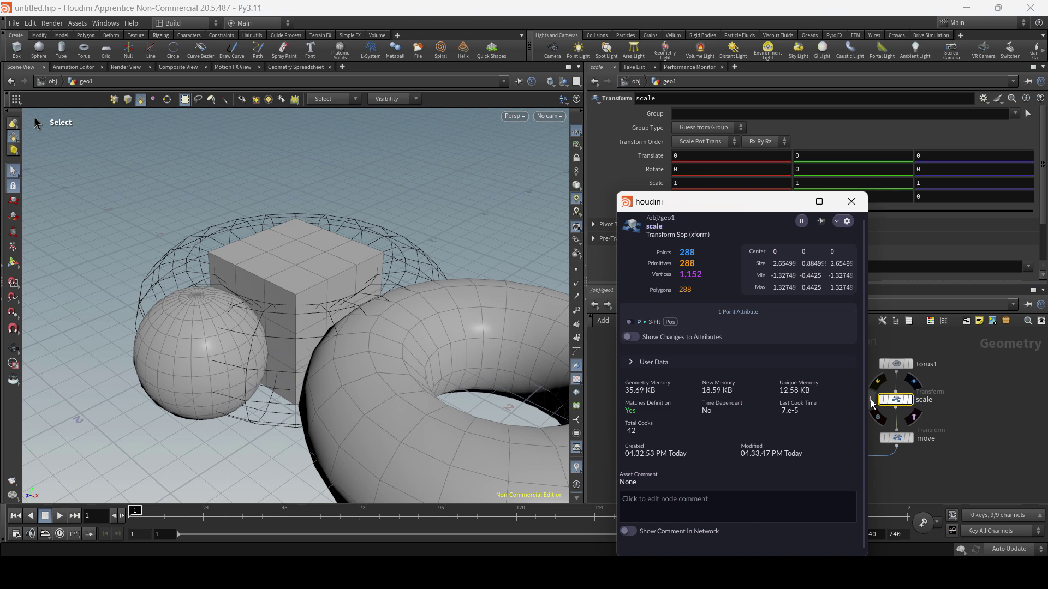
{"action": "left_click", "coordinate": [851, 201]}
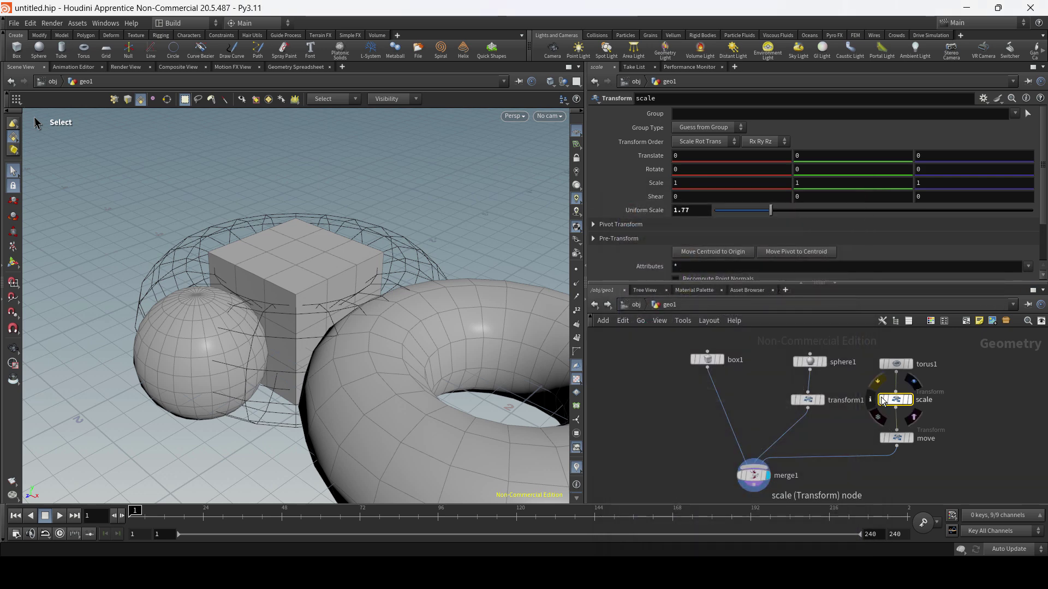
Toggle the bypass of the scale node on and off repeatedly to compare the torus with and without scaling
{"action": "left_click", "coordinate": [881, 398]}
{"action": "left_click", "coordinate": [881, 398]}
{"action": "left_click", "coordinate": [881, 398]}
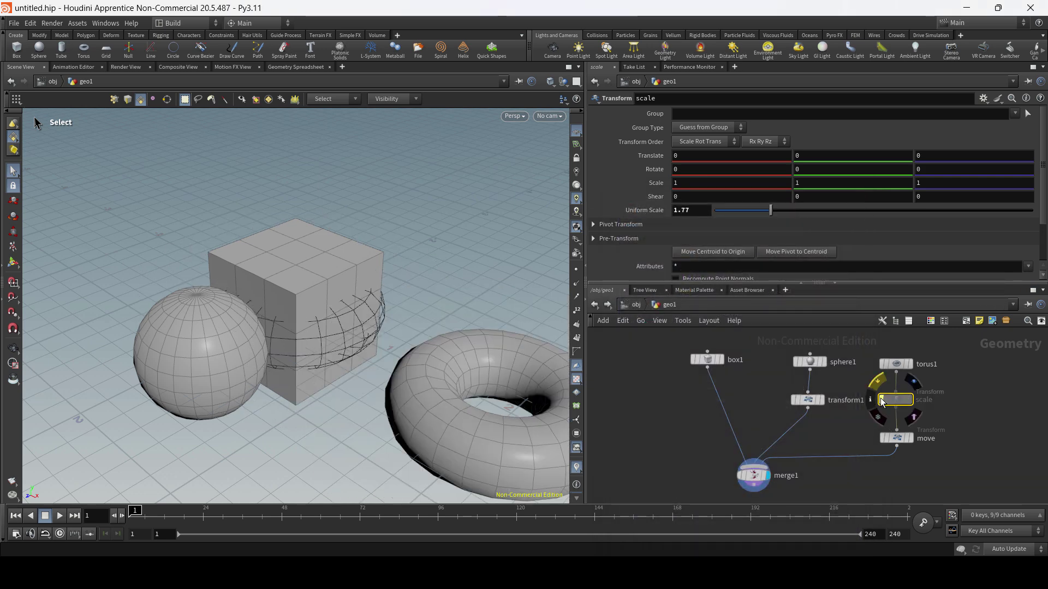
{"action": "left_click", "coordinate": [881, 398]}
{"action": "left_click", "coordinate": [881, 398]}
{"action": "left_click", "coordinate": [880, 398]}
{"action": "left_click", "coordinate": [881, 398]}
{"action": "left_click", "coordinate": [881, 399]}
{"action": "left_click", "coordinate": [880, 399]}
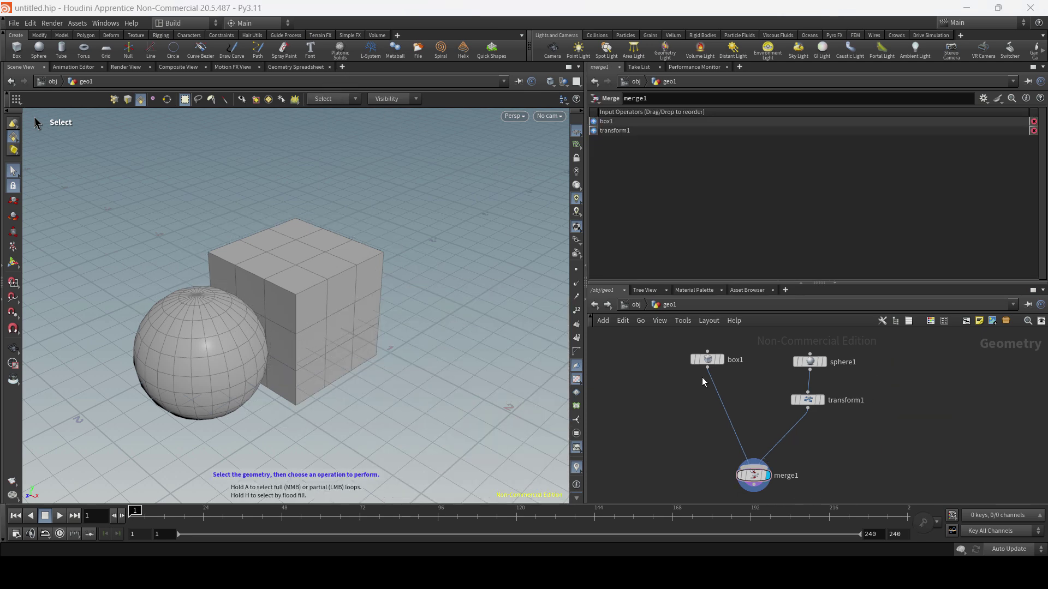
Add a second Geometry object at the object level beside geo1 and rename it torus
{"action": "key", "text": "u"}
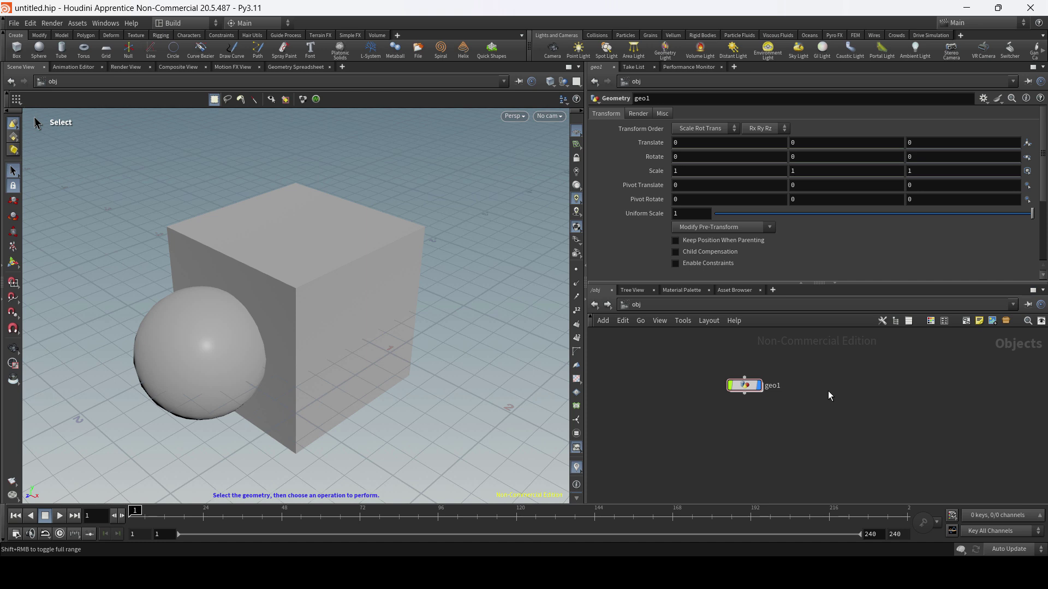
{"action": "key", "text": "Tab"}
{"action": "type", "text": "geo"}
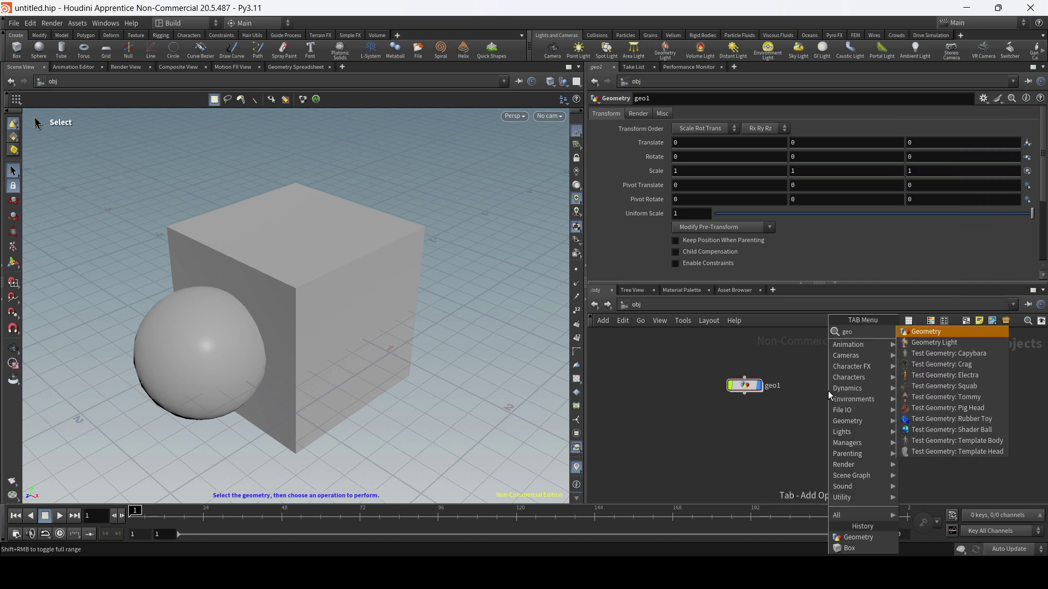
{"action": "key", "text": "Return"}
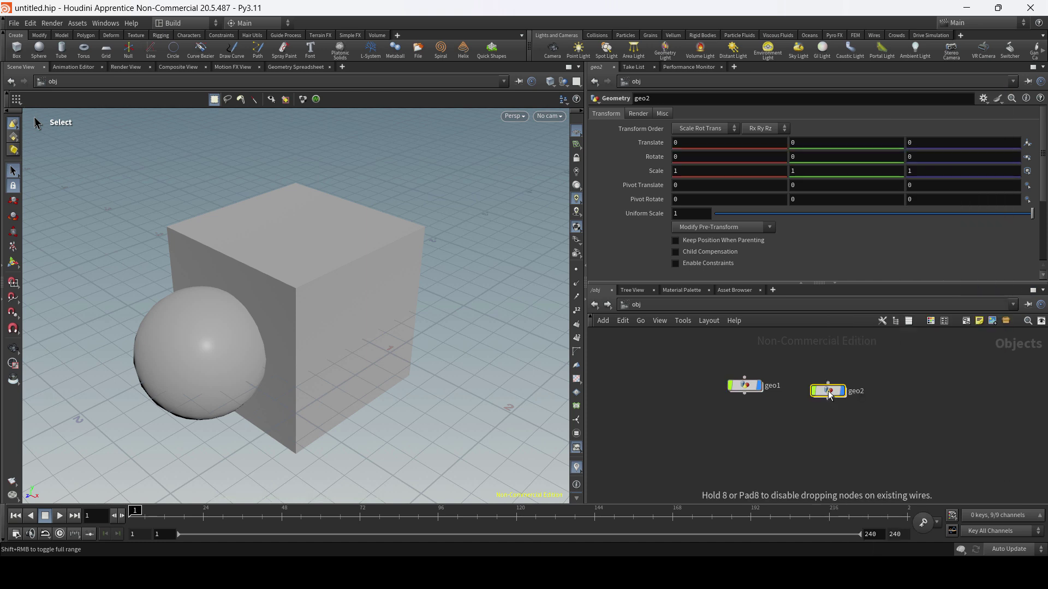
{"action": "left_click", "coordinate": [830, 395]}
{"action": "double_click", "coordinate": [859, 392]}
{"action": "type", "text": "torus"}
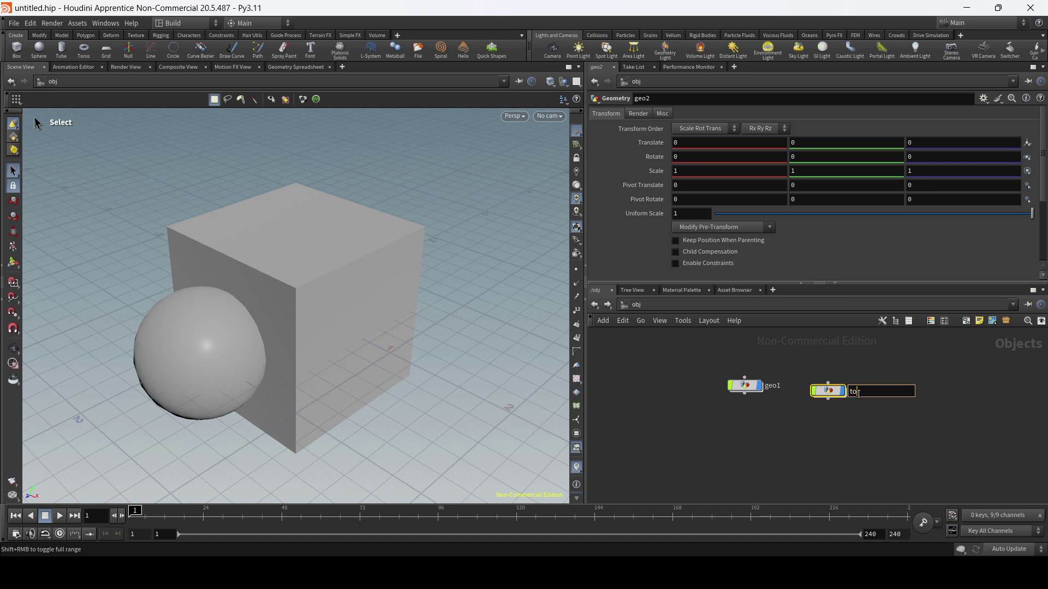
{"action": "key", "text": "Return"}
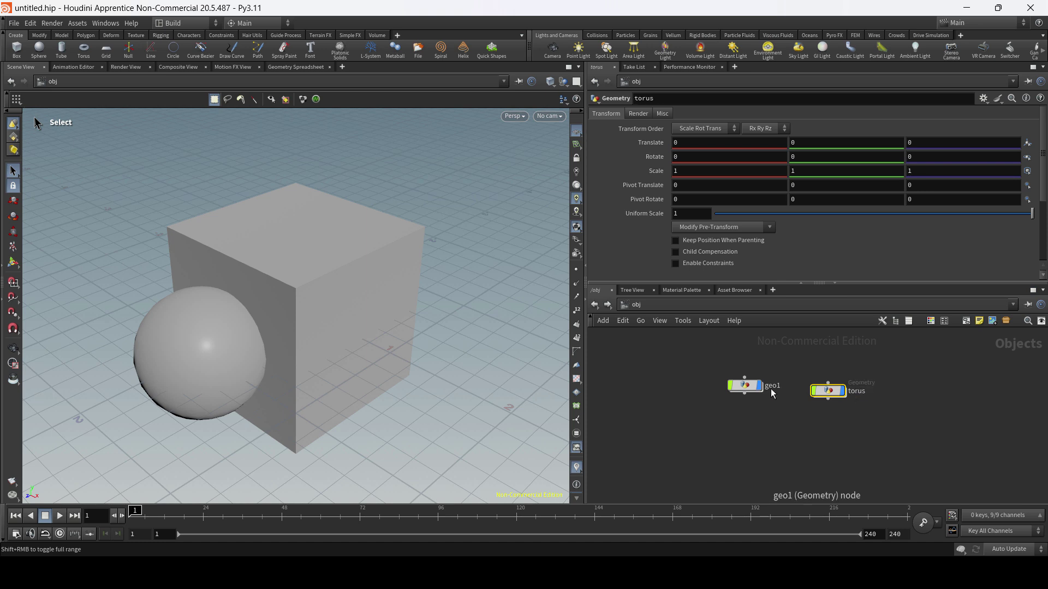
Rename the geo1 object as sphereandbox and move its node farther away from the torus object
{"action": "double_click", "coordinate": [771, 386]}
{"action": "double_click", "coordinate": [770, 388]}
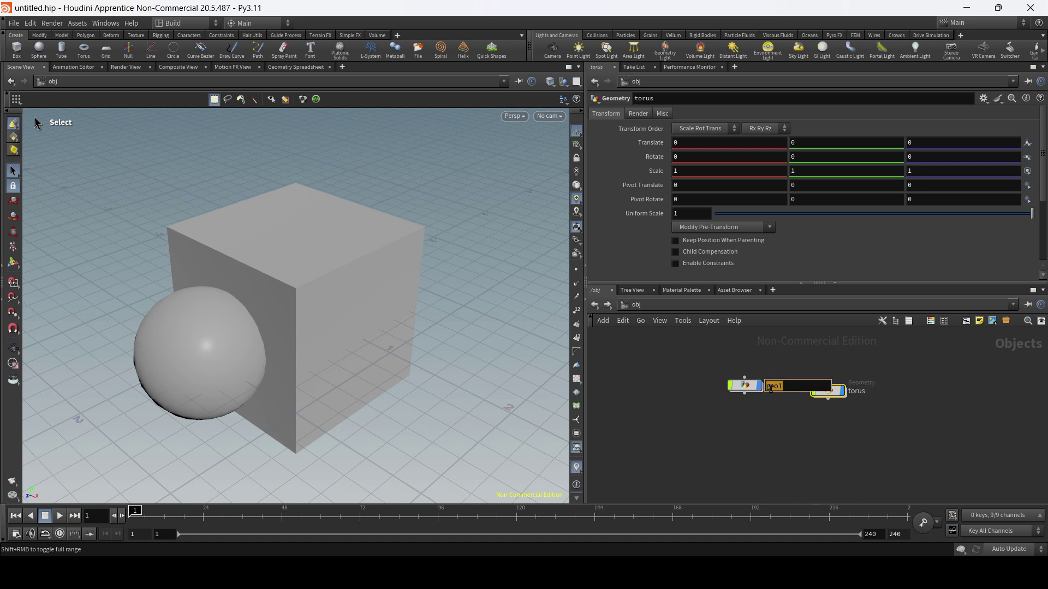
{"action": "type", "text": "sphereandbox"}
{"action": "key", "text": "Return"}
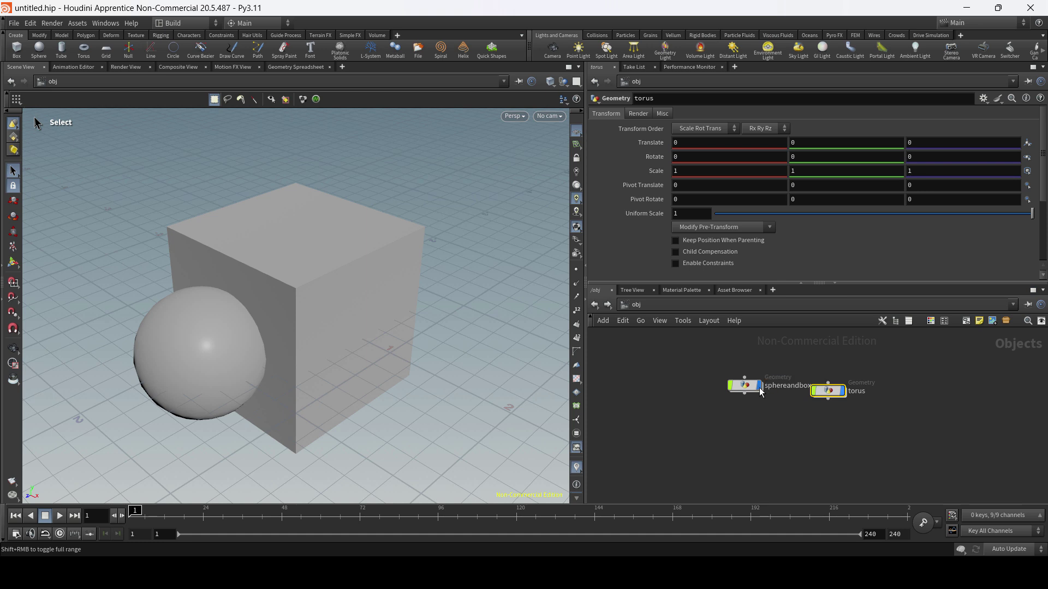
{"action": "left_click_drag", "start_coordinate": [762, 392], "coordinate": [736, 395]}
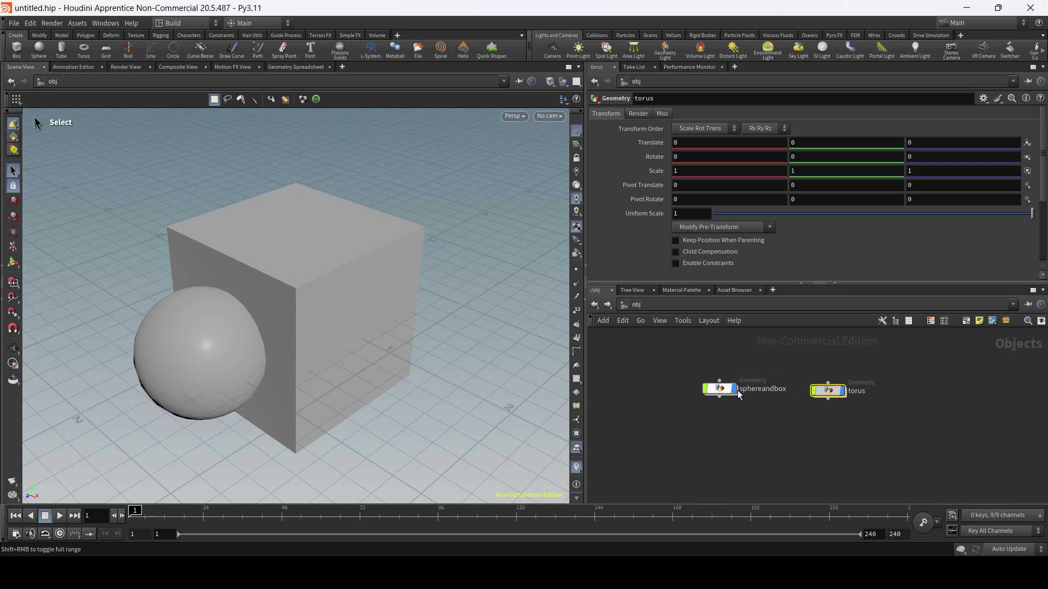
Create a Torus node inside the torus object's network
{"action": "double_click", "coordinate": [827, 390]}
{"action": "key", "text": "Tab"}
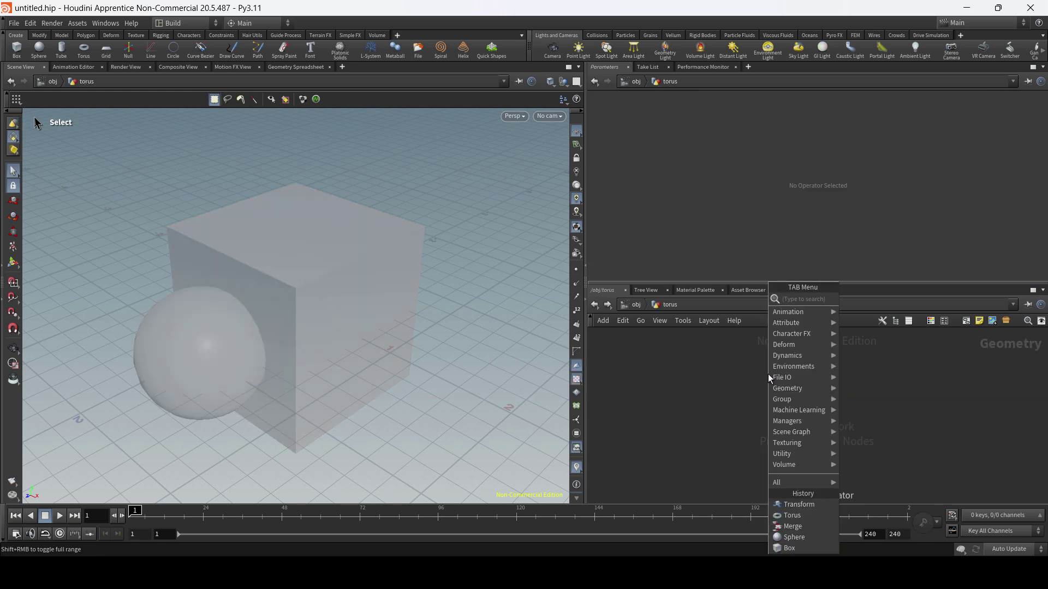
{"action": "type", "text": "torus"}
{"action": "key", "text": "Return"}
{"action": "left_click", "coordinate": [768, 375]}
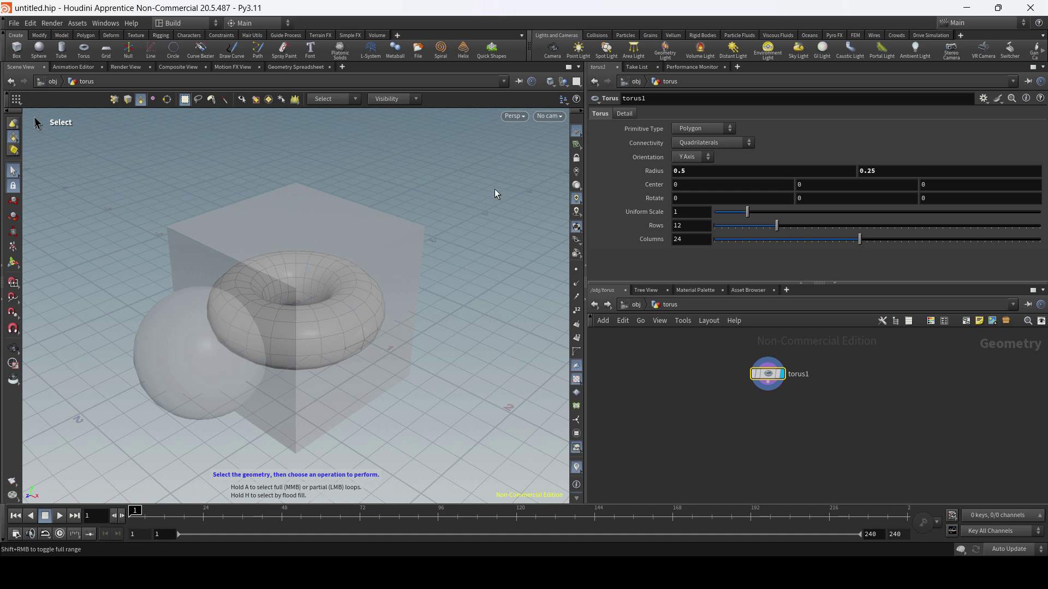
Compare the viewport's object display modes: Show All Objects, Ghost Other Objects and Hide Other Objects
{"action": "left_click", "coordinate": [563, 82]}
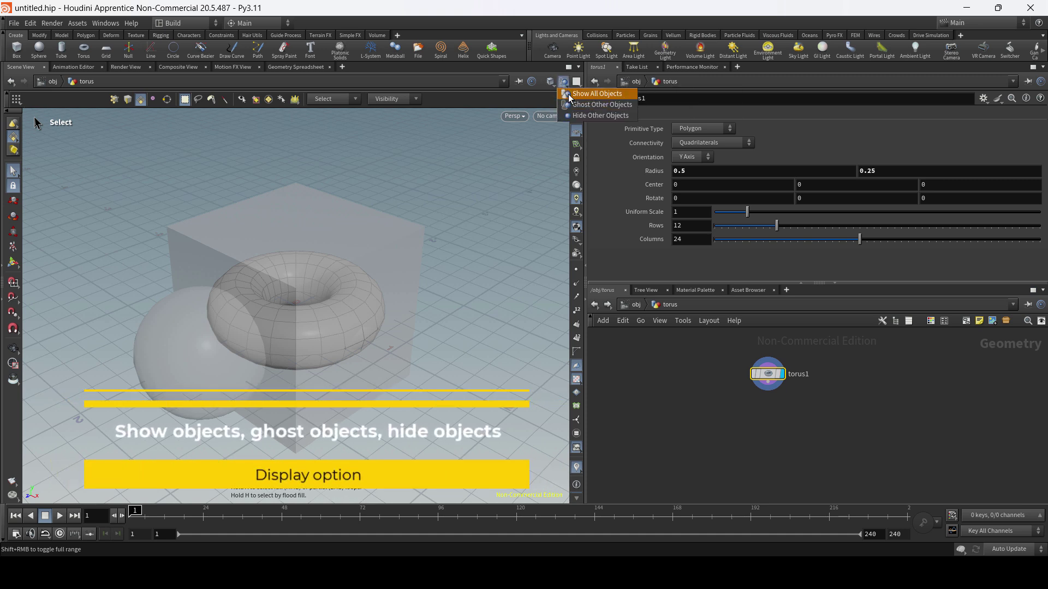
{"action": "left_click", "coordinate": [569, 95]}
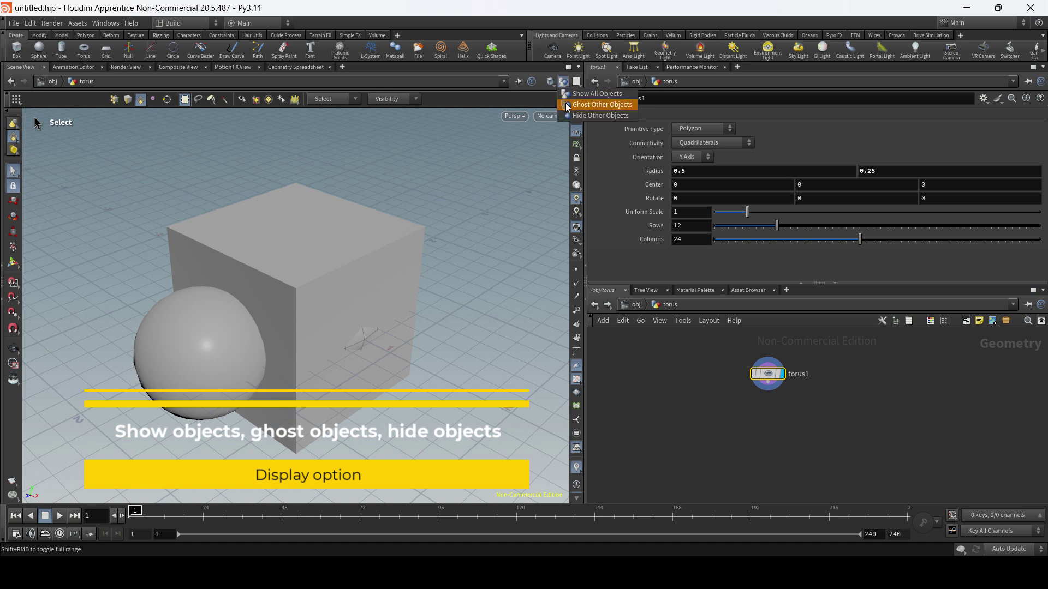
{"action": "left_click", "coordinate": [567, 105]}
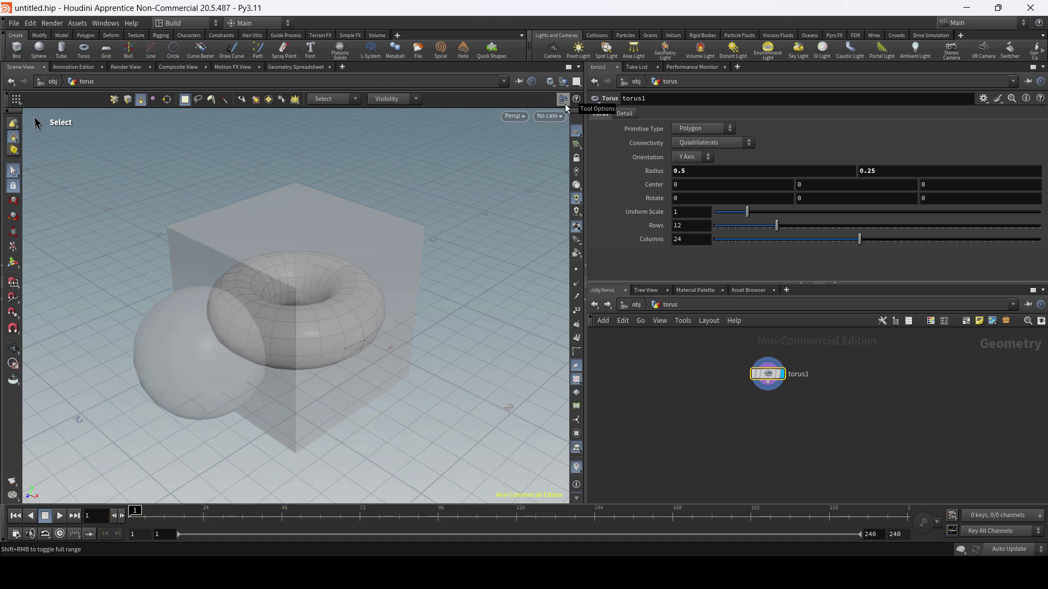
{"action": "left_click", "coordinate": [562, 98]}
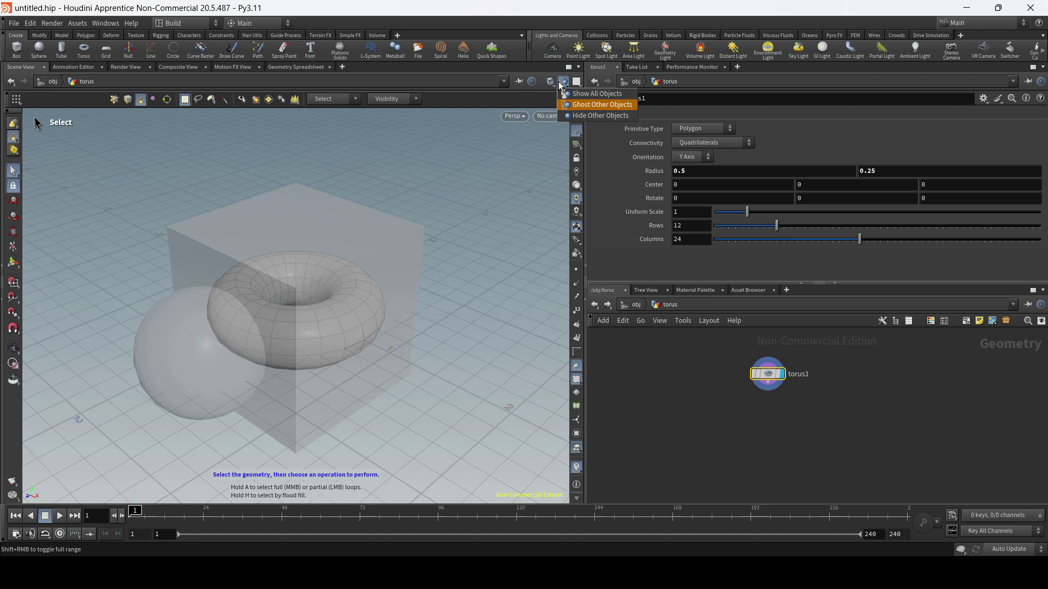
{"action": "left_click", "coordinate": [567, 115]}
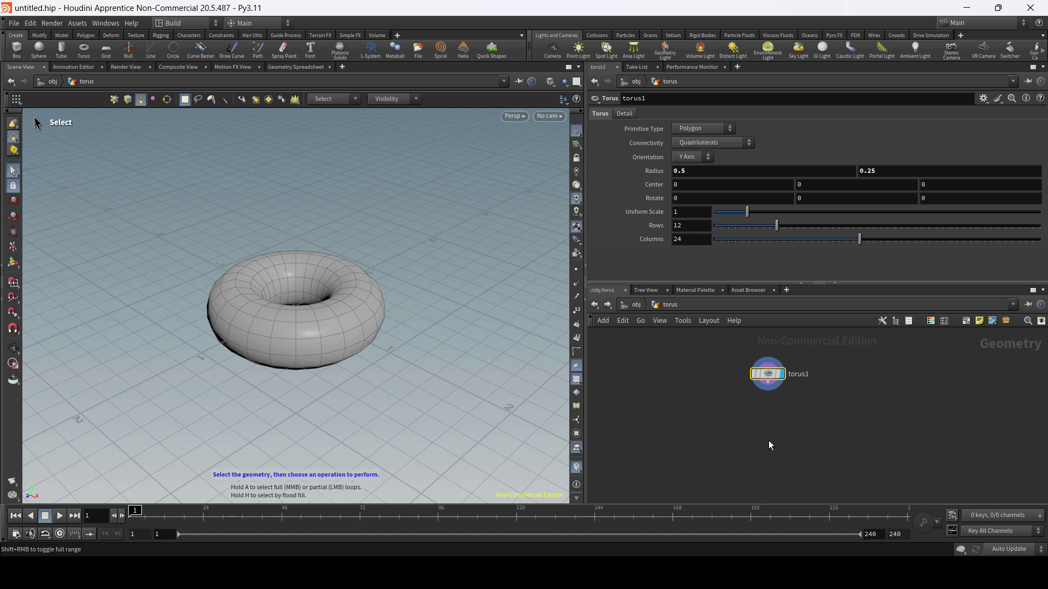
Add a Transform node below the torus, connect the torus to it and set the display flag on the Transform
{"action": "key", "text": "Tab"}
{"action": "type", "text": "trans"}
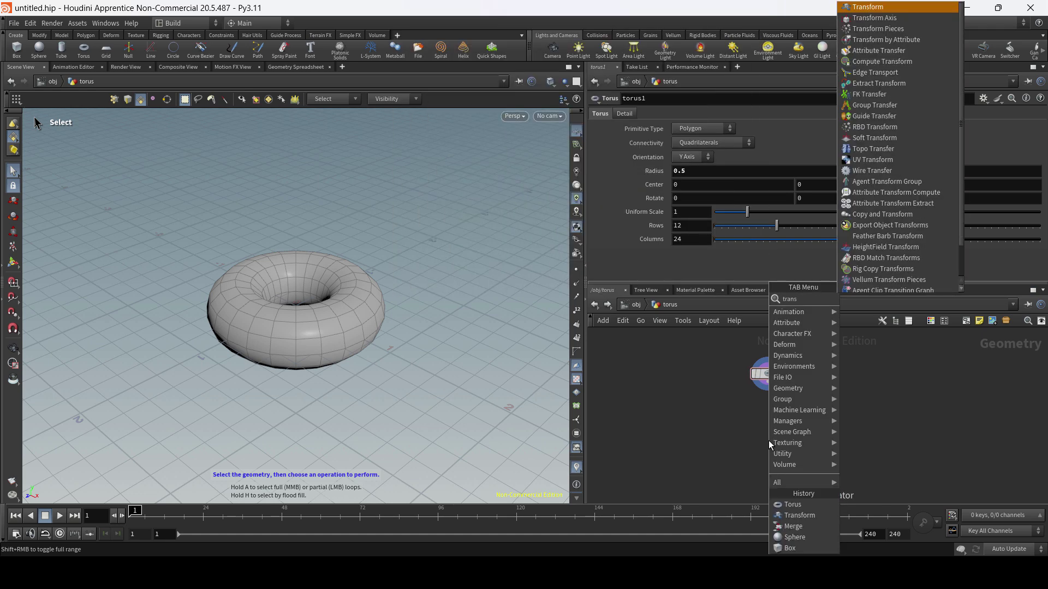
{"action": "key", "text": "Return"}
{"action": "left_click", "coordinate": [769, 443]}
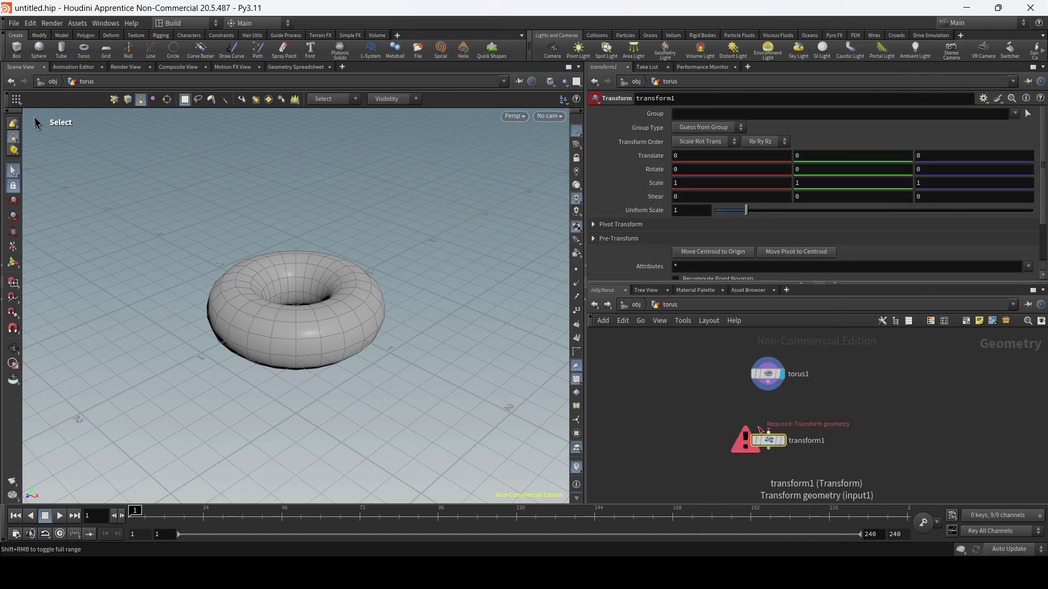
{"action": "left_click_drag", "start_coordinate": [768, 391], "coordinate": [769, 432]}
{"action": "left_click", "coordinate": [785, 445]}
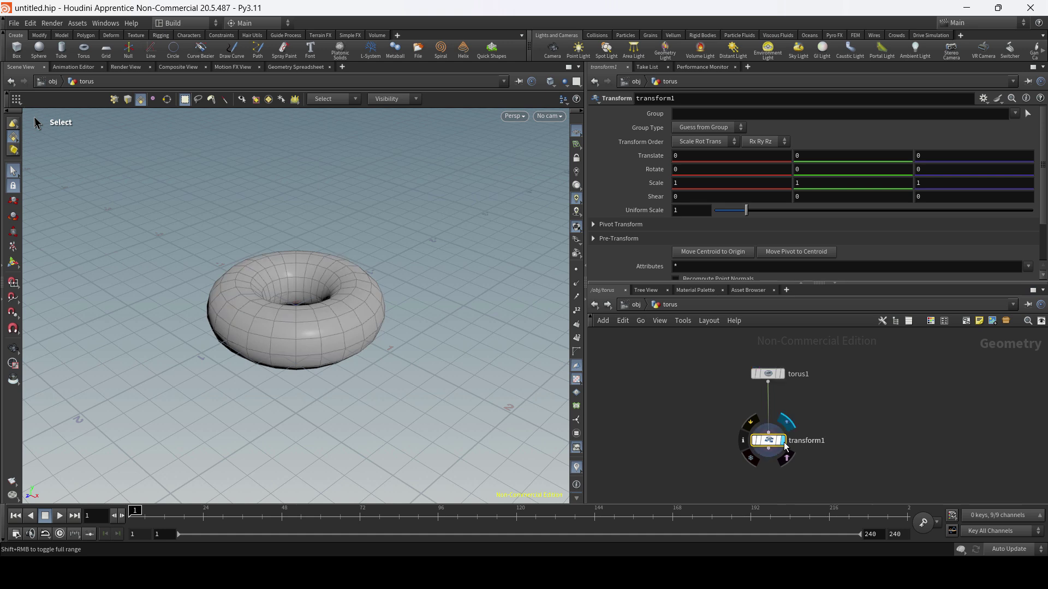
Ghost the other objects in the viewport and set the torus transform's Y translation to 1
{"action": "left_click", "coordinate": [550, 81]}
{"action": "left_click", "coordinate": [564, 82]}
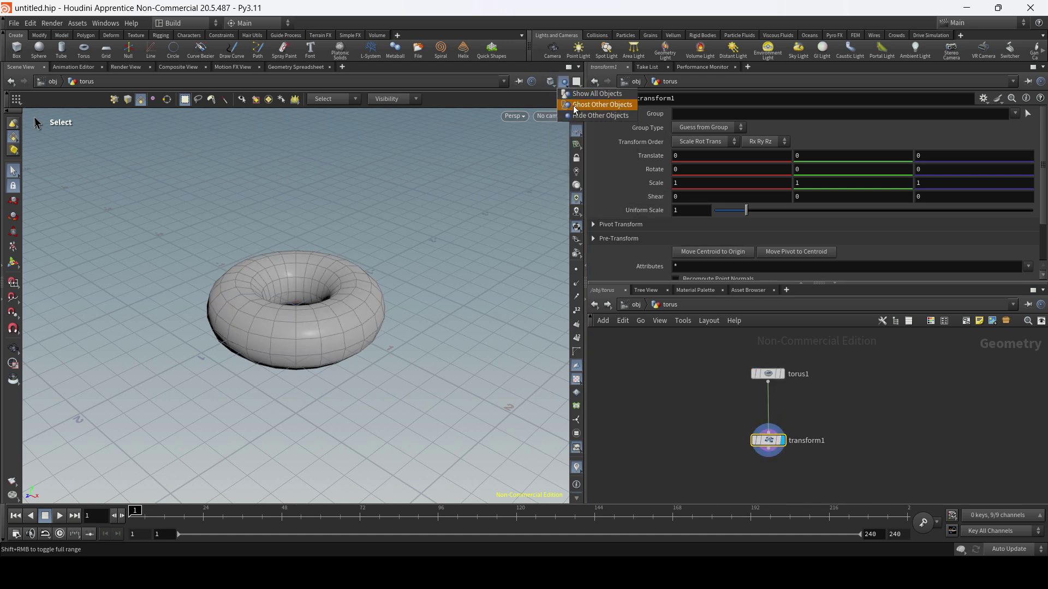
{"action": "left_click", "coordinate": [600, 104]}
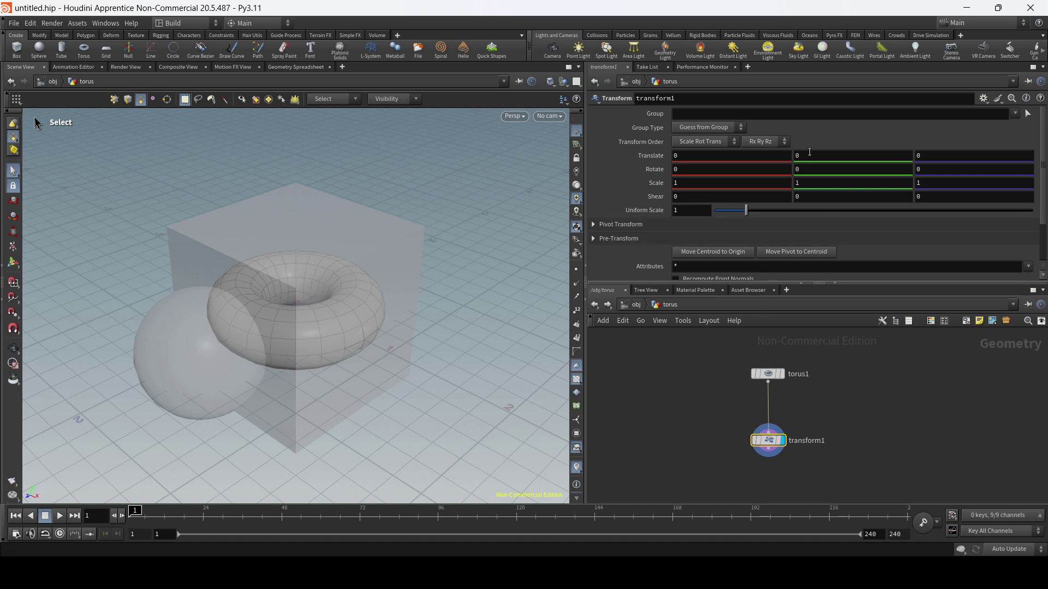
{"action": "middle_click_drag", "start_coordinate": [809, 152], "coordinate": [865, 148]}
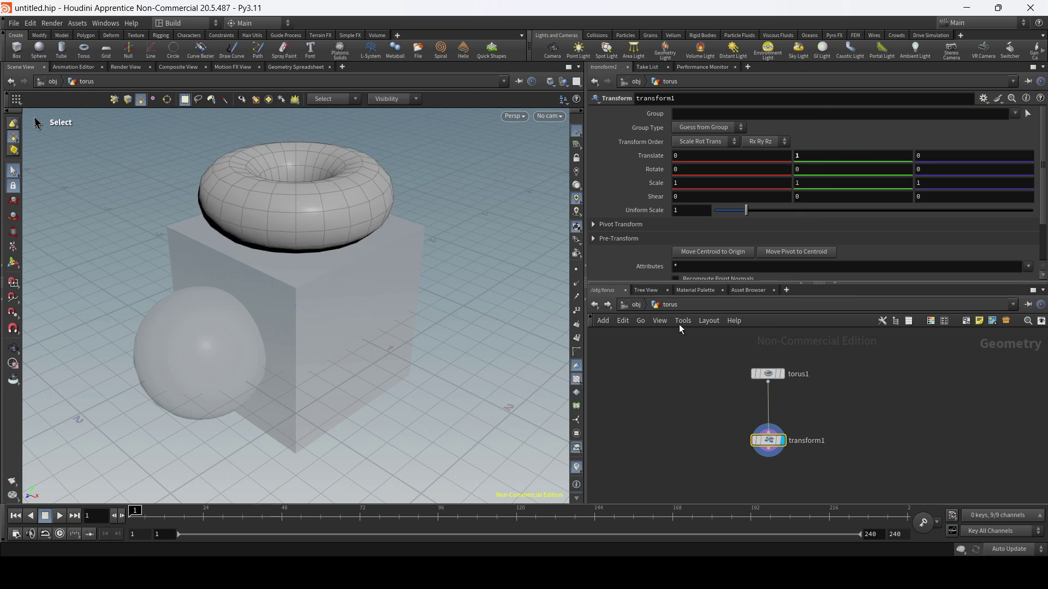
Return to the object level and examine the torus, box and sphere together from a side view
{"action": "key", "text": "u"}
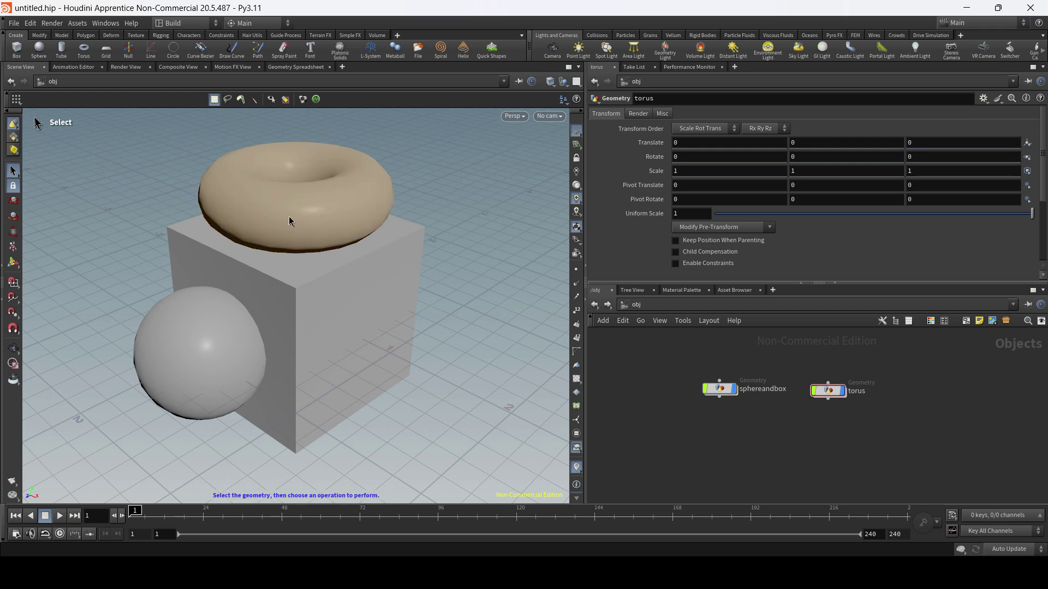
{"action": "key", "text": "Escape"}
{"action": "left_click_drag", "start_coordinate": [293, 222], "coordinate": [154, 202]}
{"action": "key", "text": "s"}
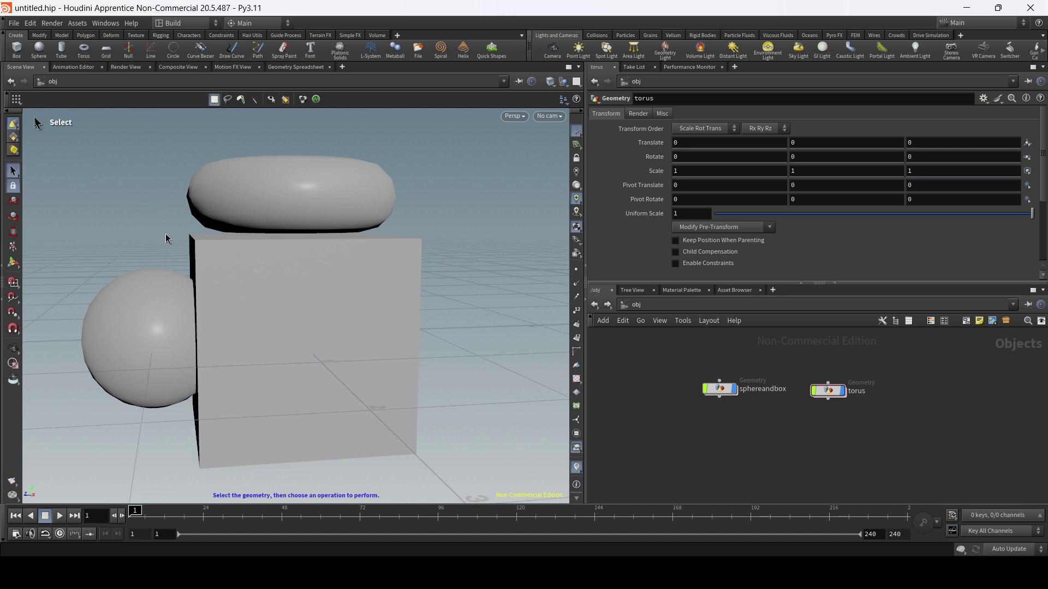
Inside sphereandbox, display the merge and move the sphere with its transform handle to about 1.23 in Z, then return to the object level
{"action": "double_click", "coordinate": [720, 389]}
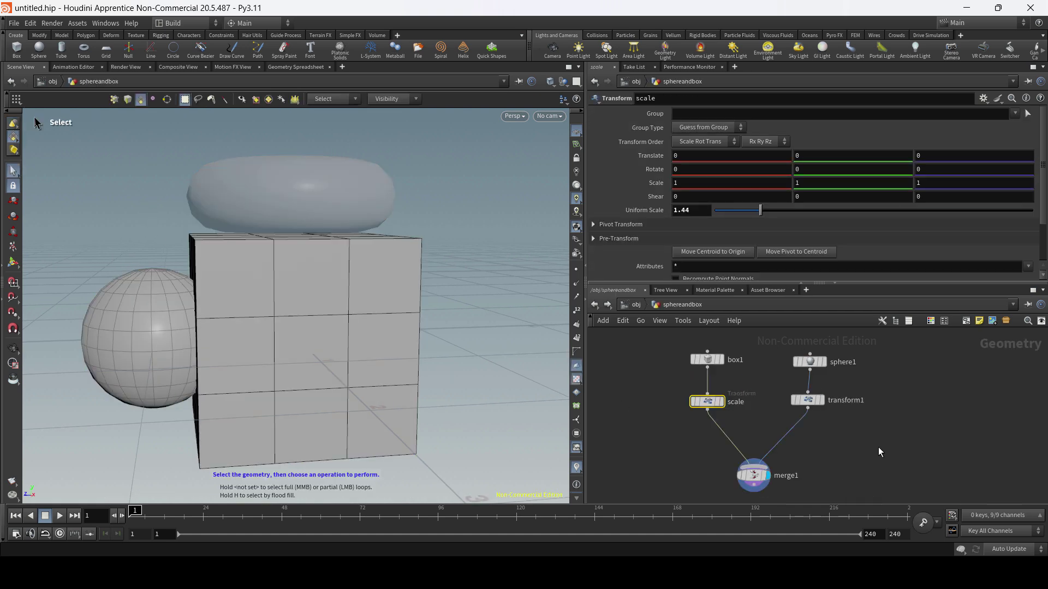
{"action": "left_click", "coordinate": [805, 400]}
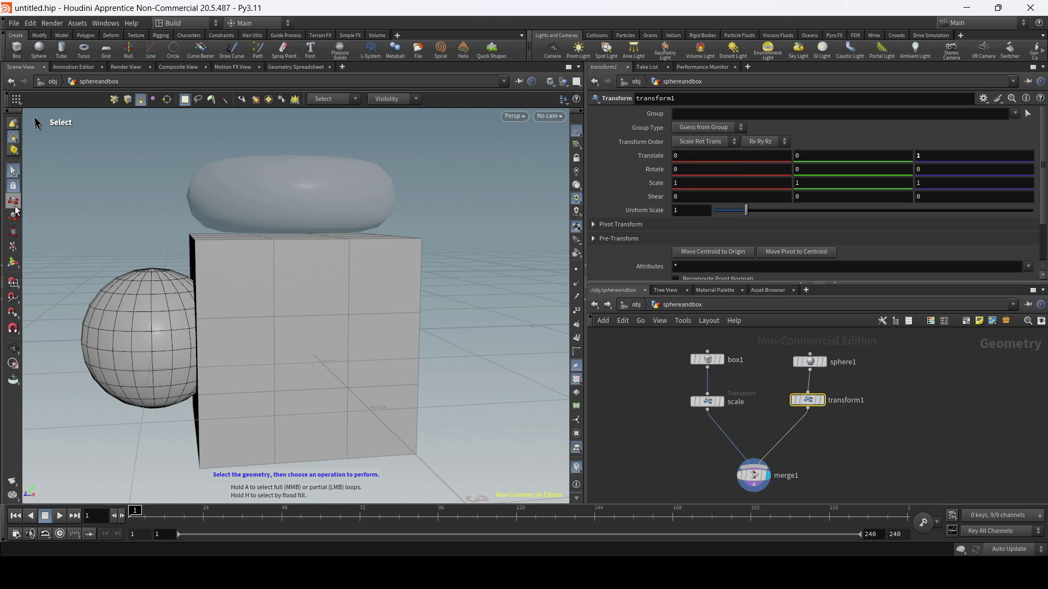
{"action": "left_click", "coordinate": [13, 263]}
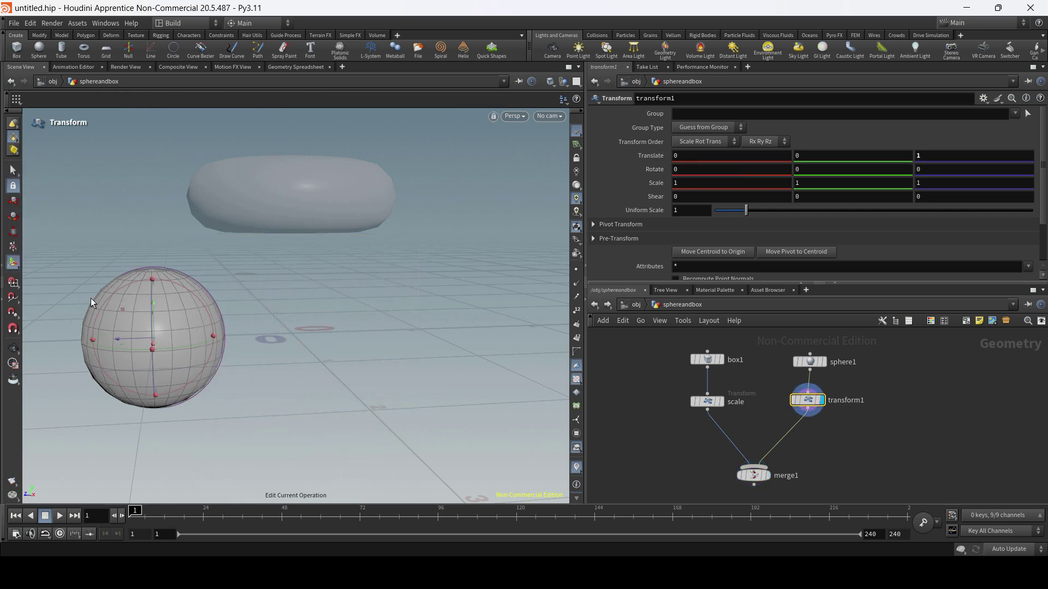
{"action": "left_click_drag", "start_coordinate": [121, 339], "coordinate": [72, 339]}
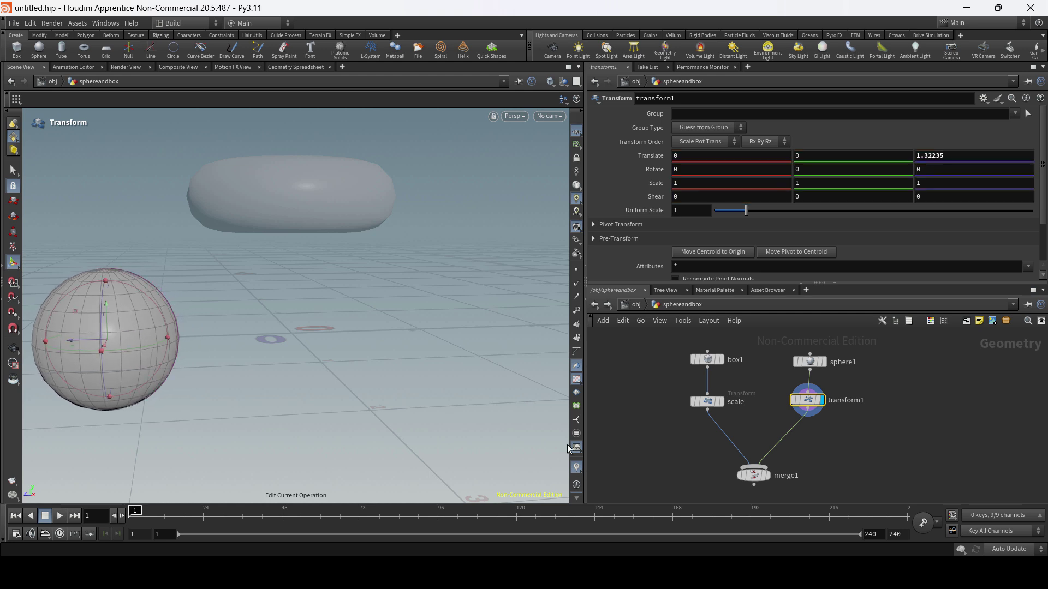
{"action": "left_click", "coordinate": [766, 476]}
{"action": "left_click", "coordinate": [755, 477]}
{"action": "left_click", "coordinate": [808, 400]}
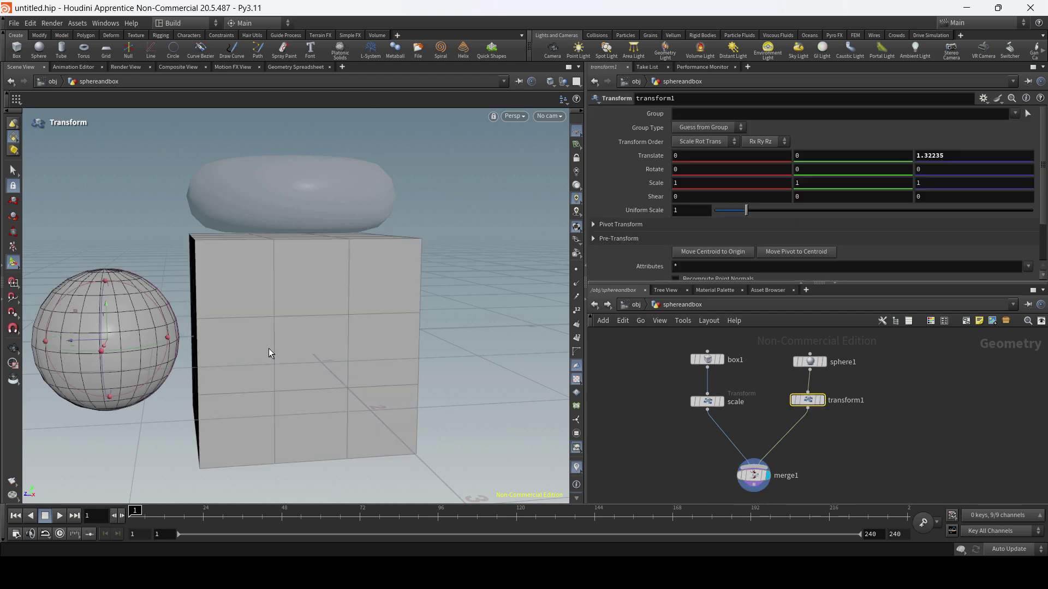
{"action": "left_click_drag", "start_coordinate": [79, 345], "coordinate": [88, 346]}
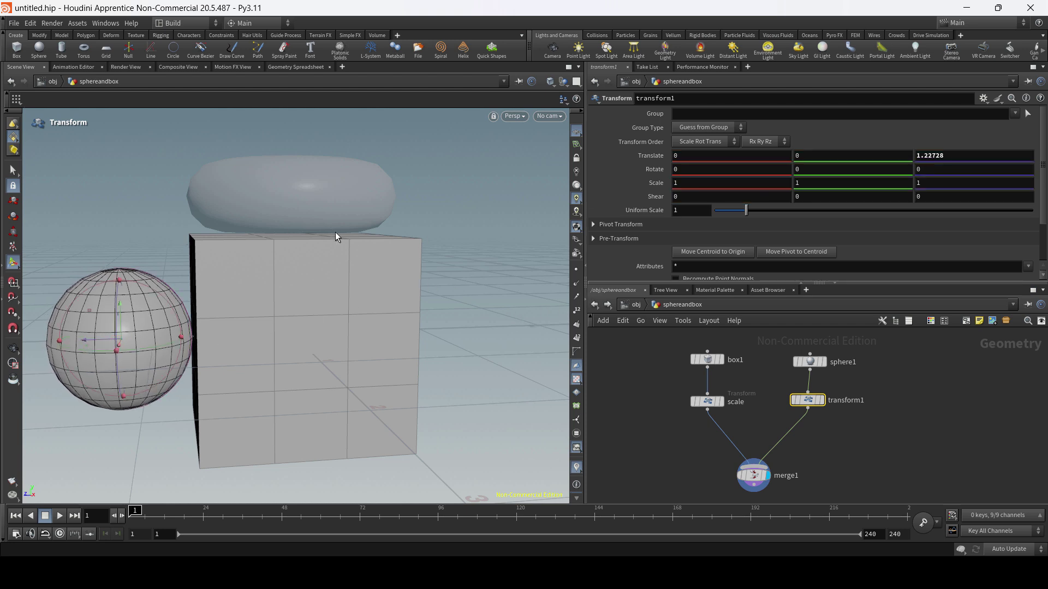
{"action": "key", "text": "u"}
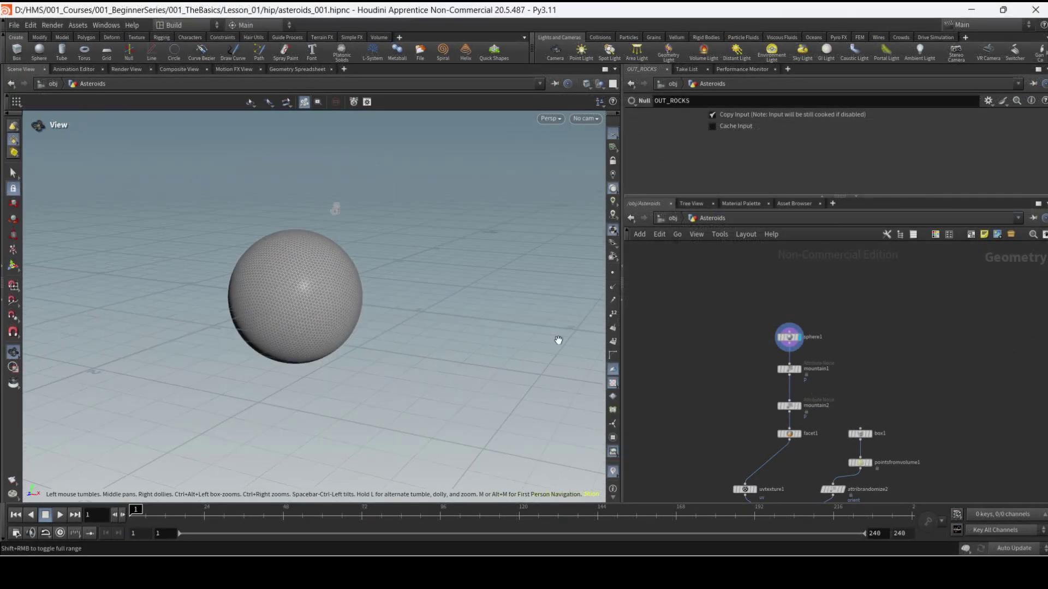
Examine the Asteroids network in the asteroids_001 scene by displaying successive nodes from mountain2 down to copytopoints1
{"action": "left_click", "coordinate": [798, 406]}
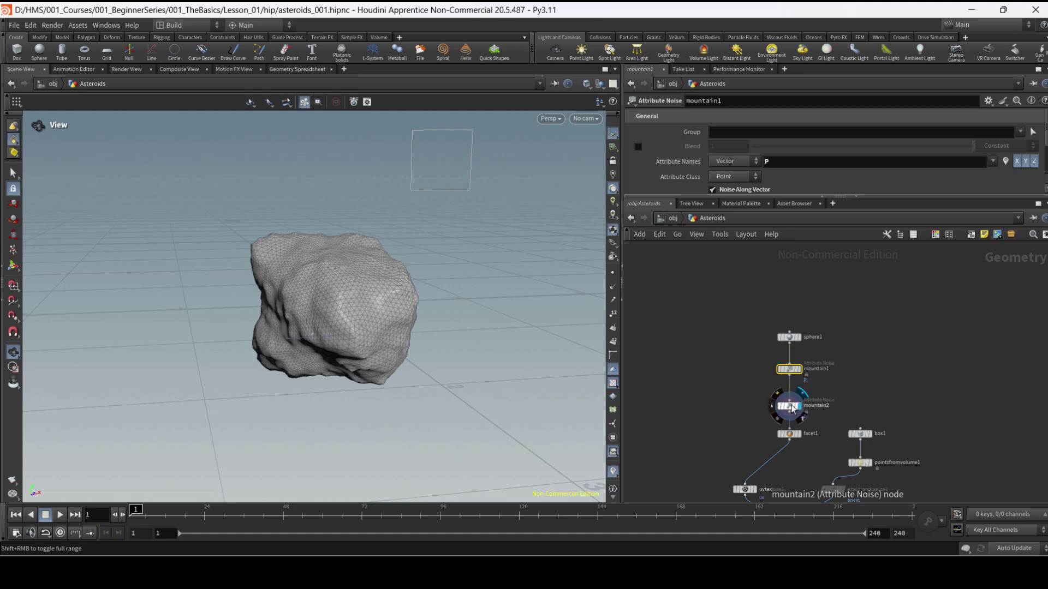
{"action": "middle_click_drag", "start_coordinate": [811, 451], "coordinate": [785, 356]}
{"action": "left_click", "coordinate": [770, 335]}
{"action": "left_click", "coordinate": [771, 435]}
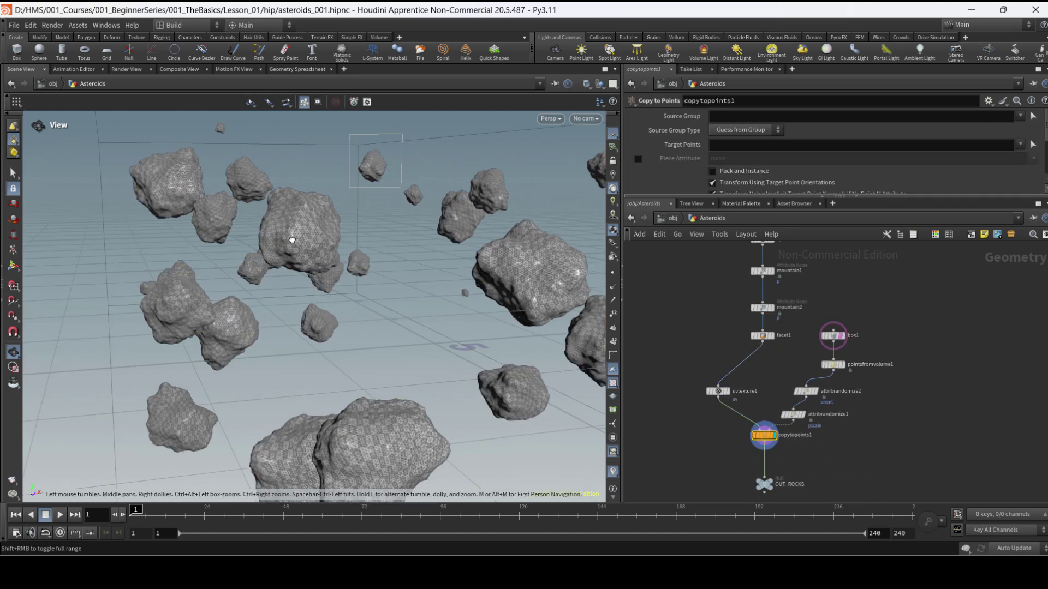
{"action": "left_click_drag", "start_coordinate": [483, 238], "coordinate": [360, 262]}
{"action": "middle_click_drag", "start_coordinate": [861, 463], "coordinate": [860, 439]}
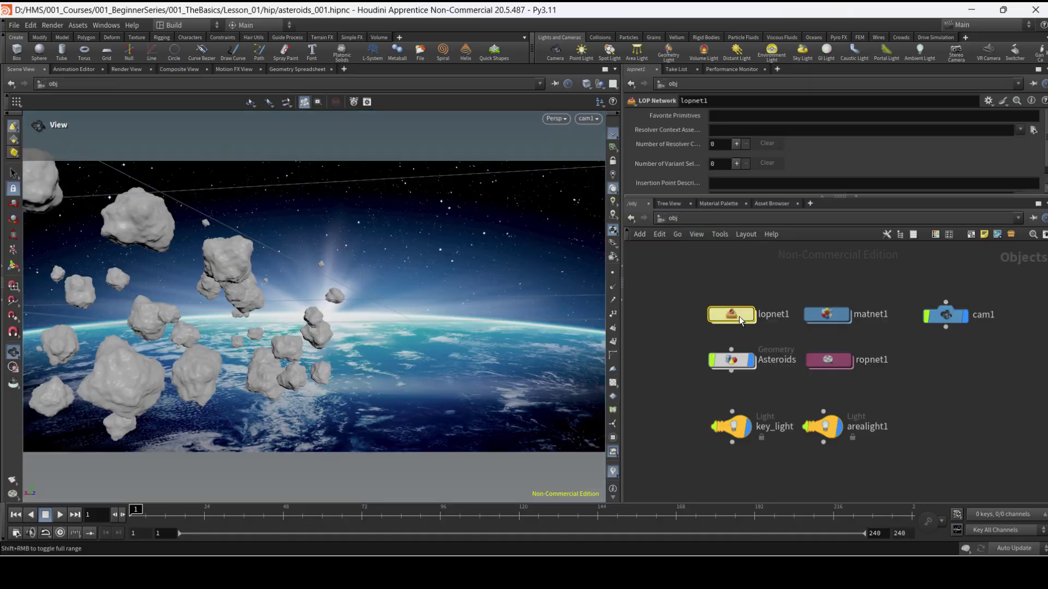